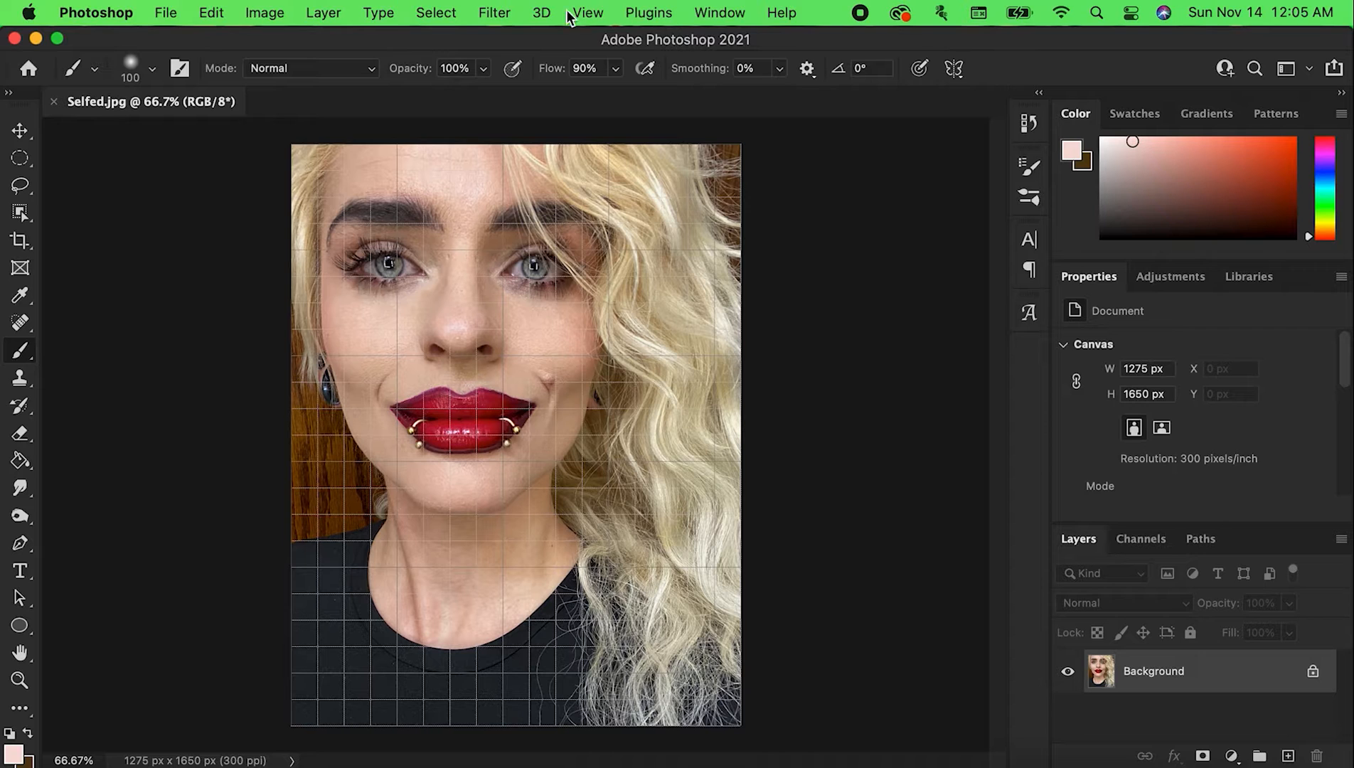
click(591, 16)
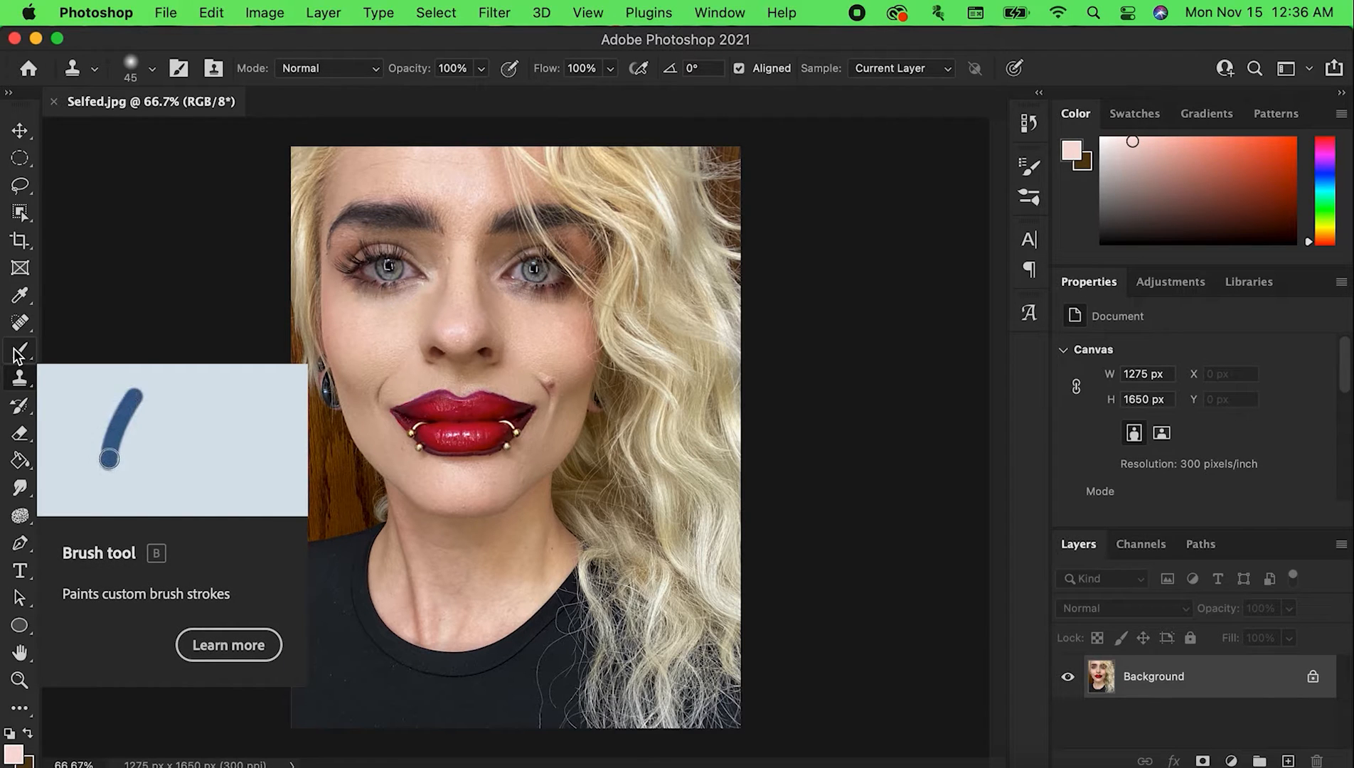
Try a Brightness/Contrast adjustment on the portrait, testing brightness at 150 and -150 and contrast at -50
click(283, 15)
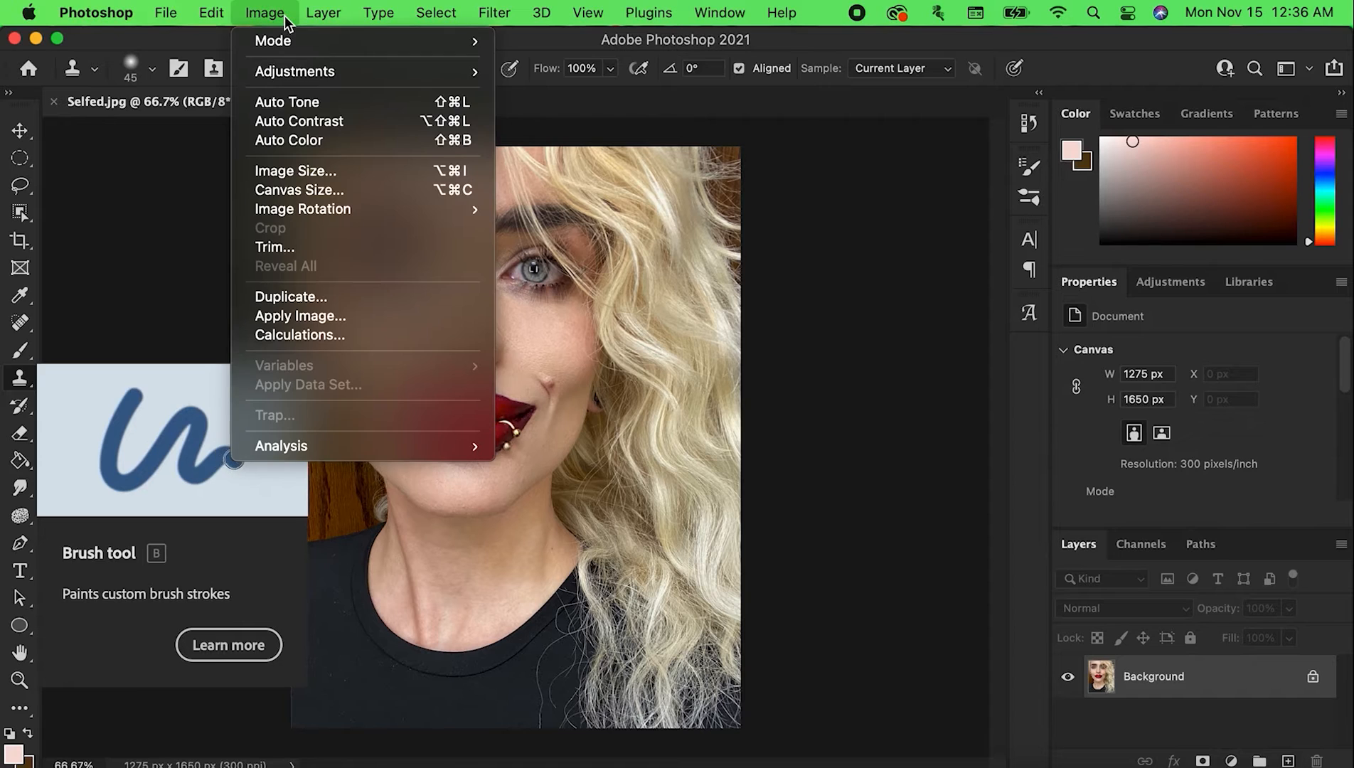
mouse_move(307, 72)
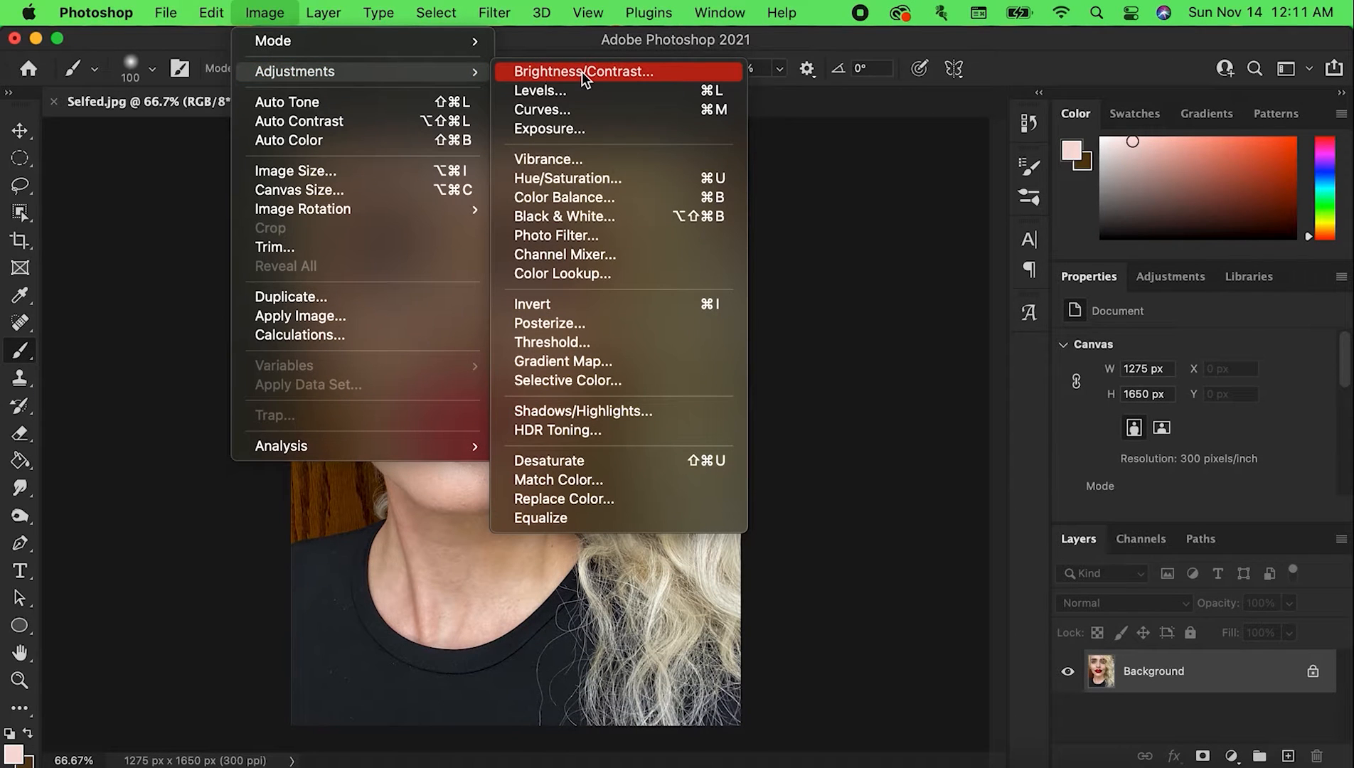
click(581, 74)
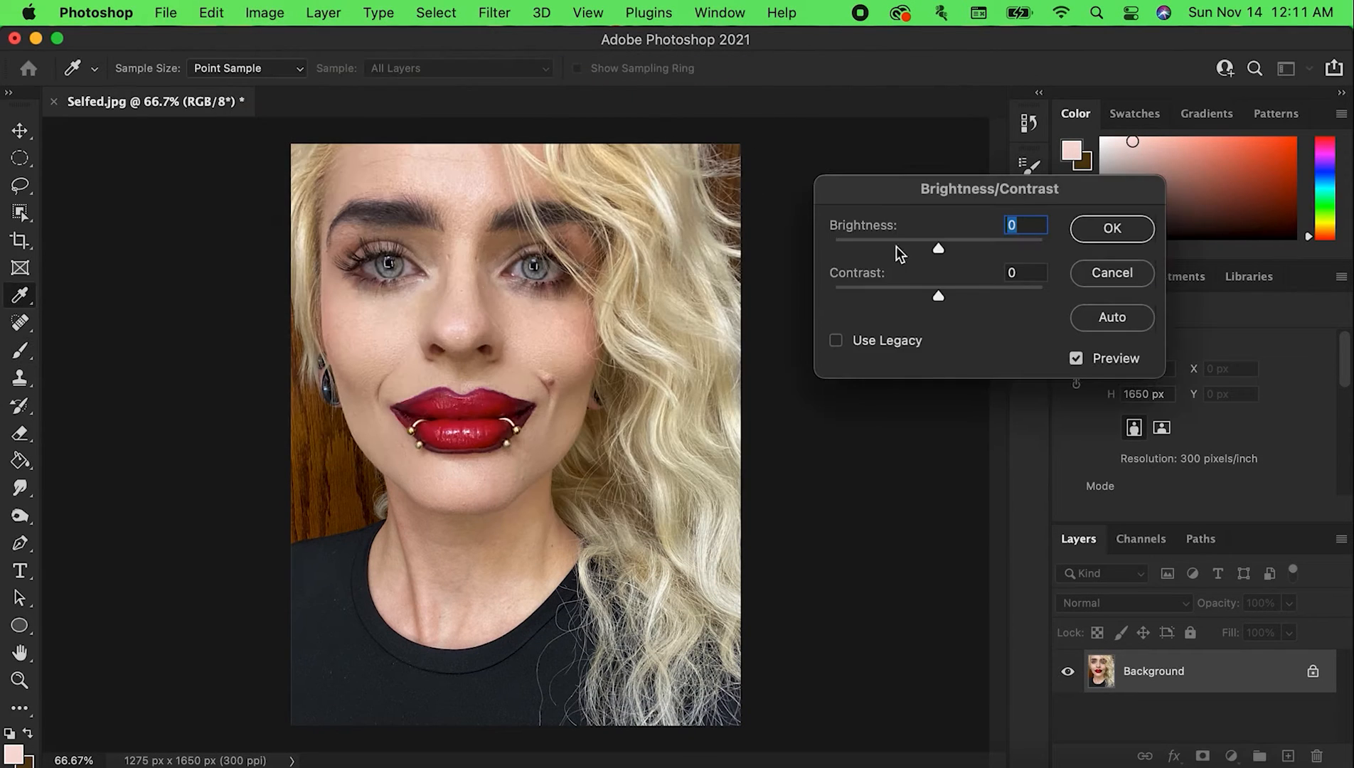
drag(940, 257, 1080, 249)
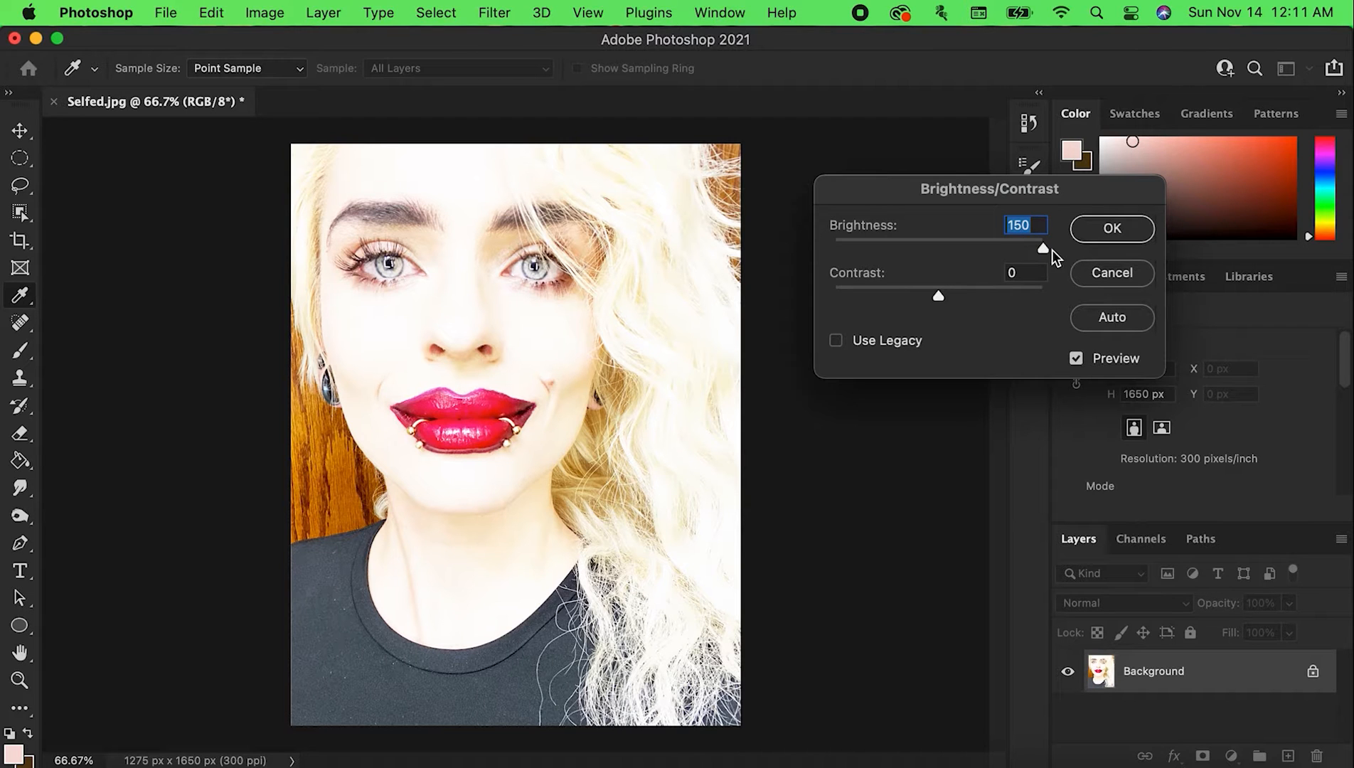
drag(1047, 256, 722, 253)
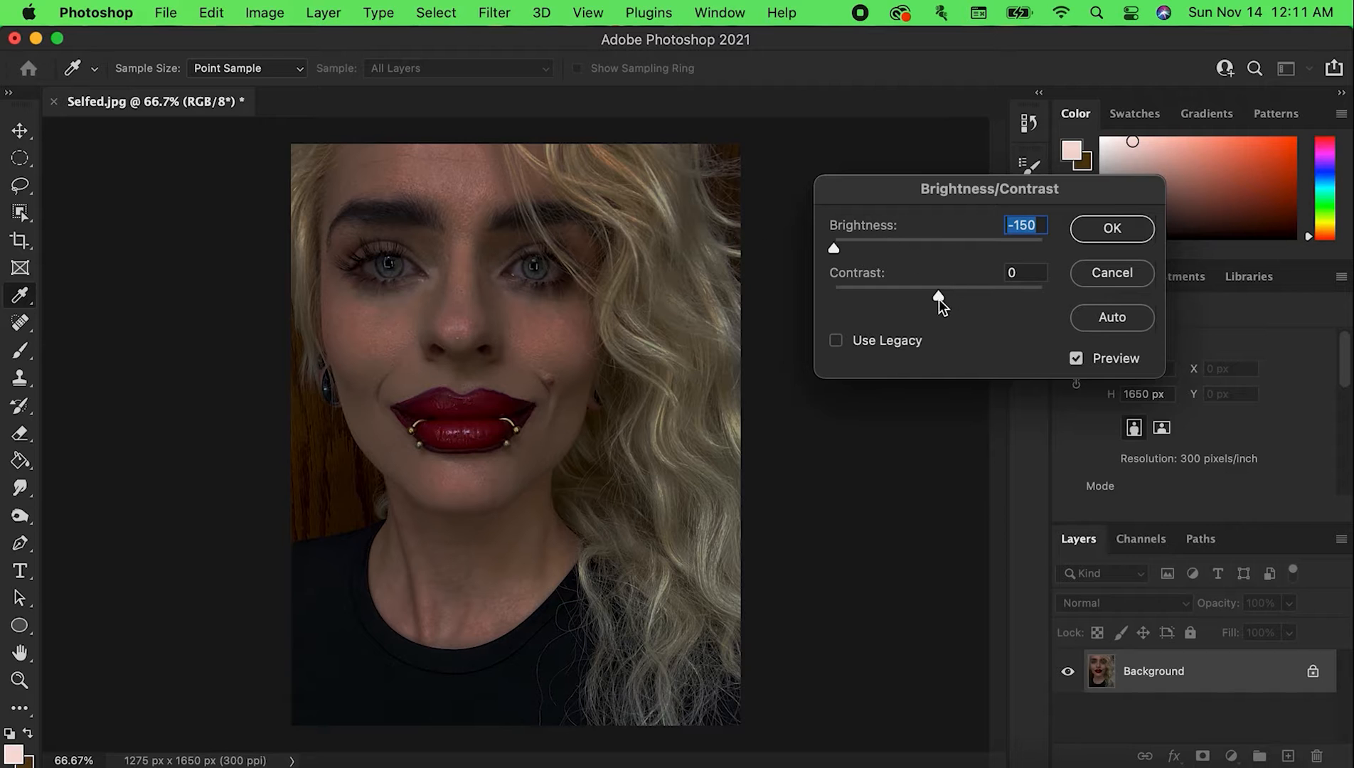
drag(939, 302, 786, 313)
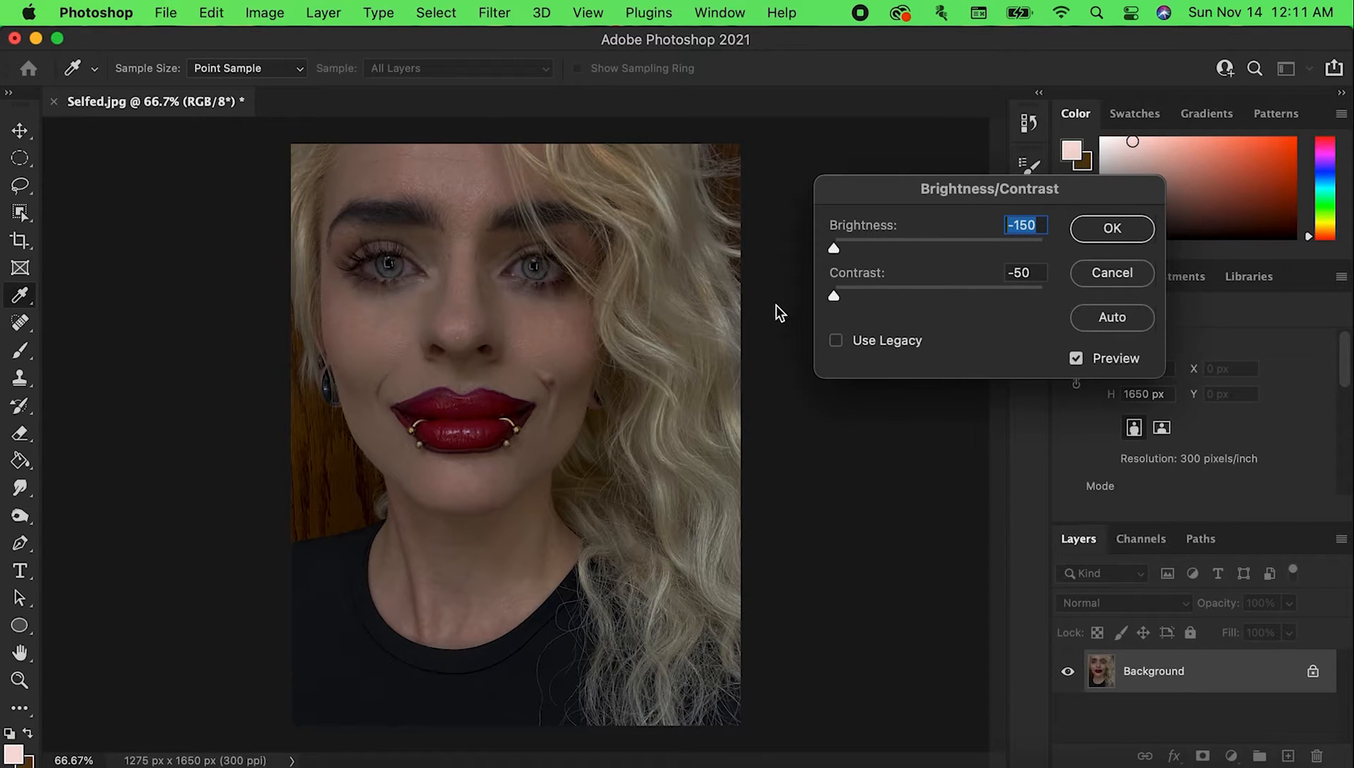
drag(780, 313, 780, 293)
drag(834, 252, 964, 254)
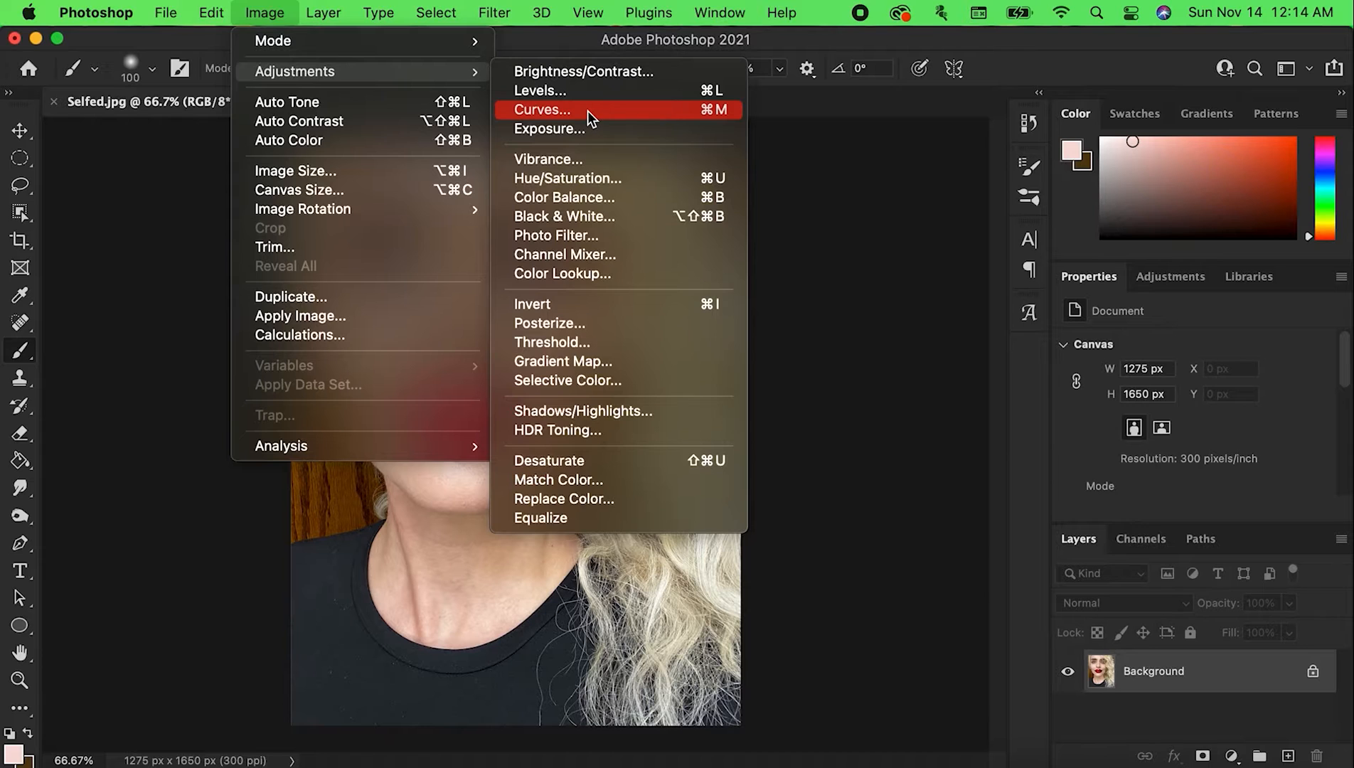
Try a Curves adjustment on the RGB channel, raising input 186 to output 205 and reshaping the rest of the curve
click(587, 111)
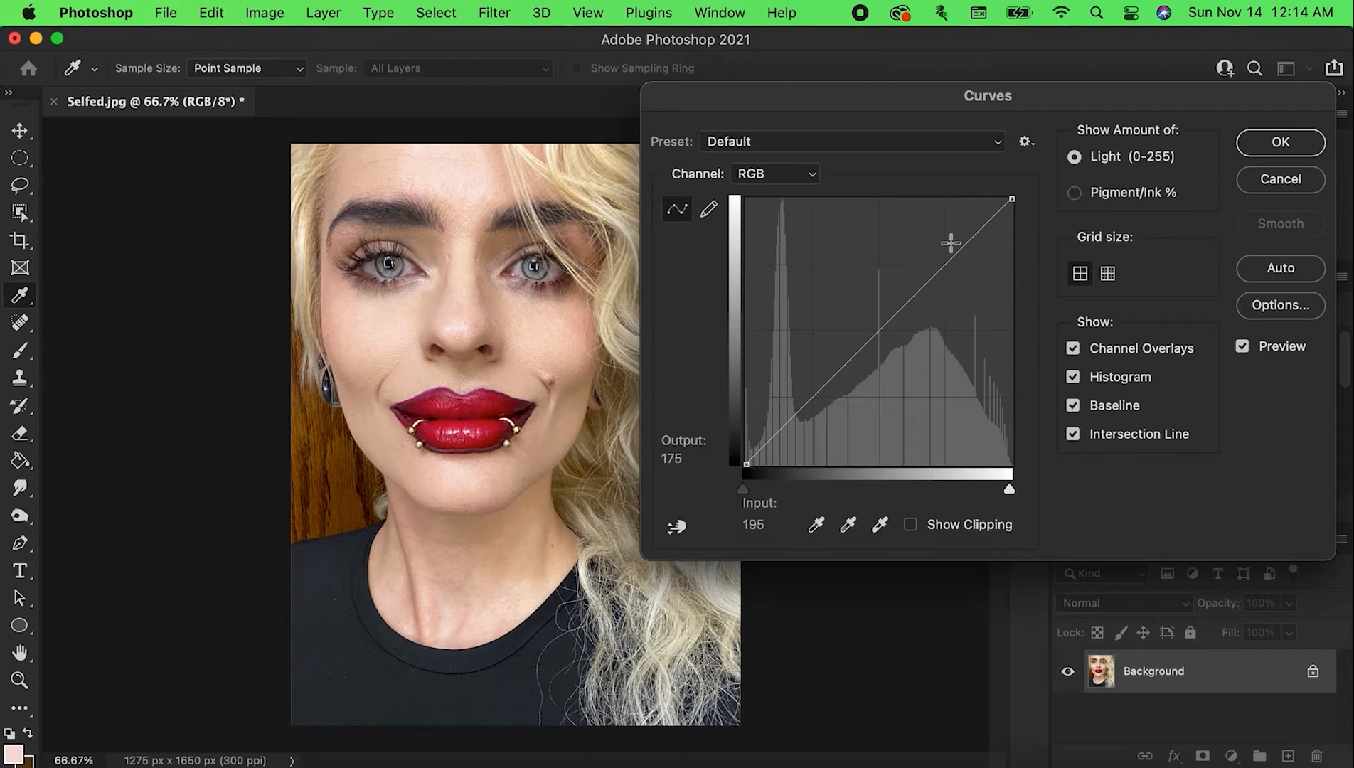
mouse_move(939, 270)
mouse_down()
mouse_move(940, 239)
mouse_move(940, 251)
mouse_up()
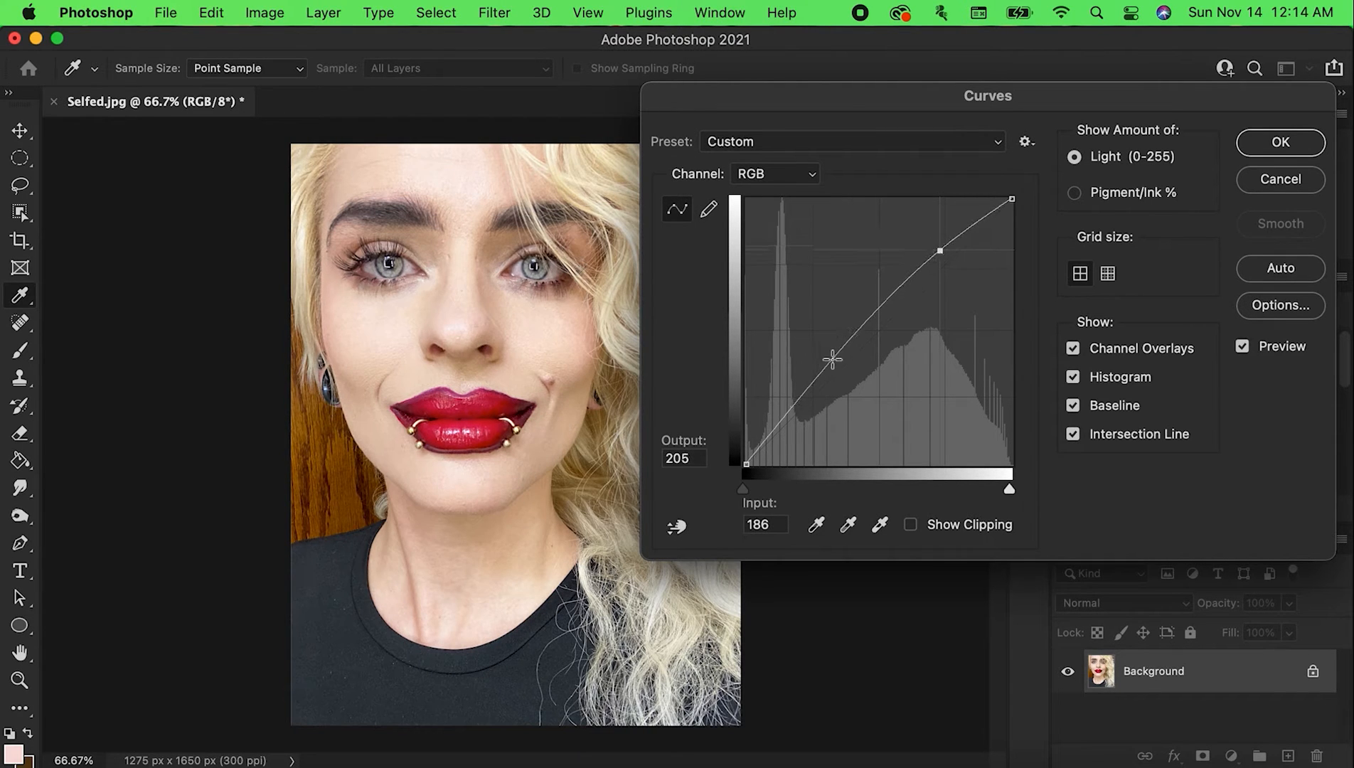
drag(832, 359, 676, 203)
drag(776, 284, 813, 371)
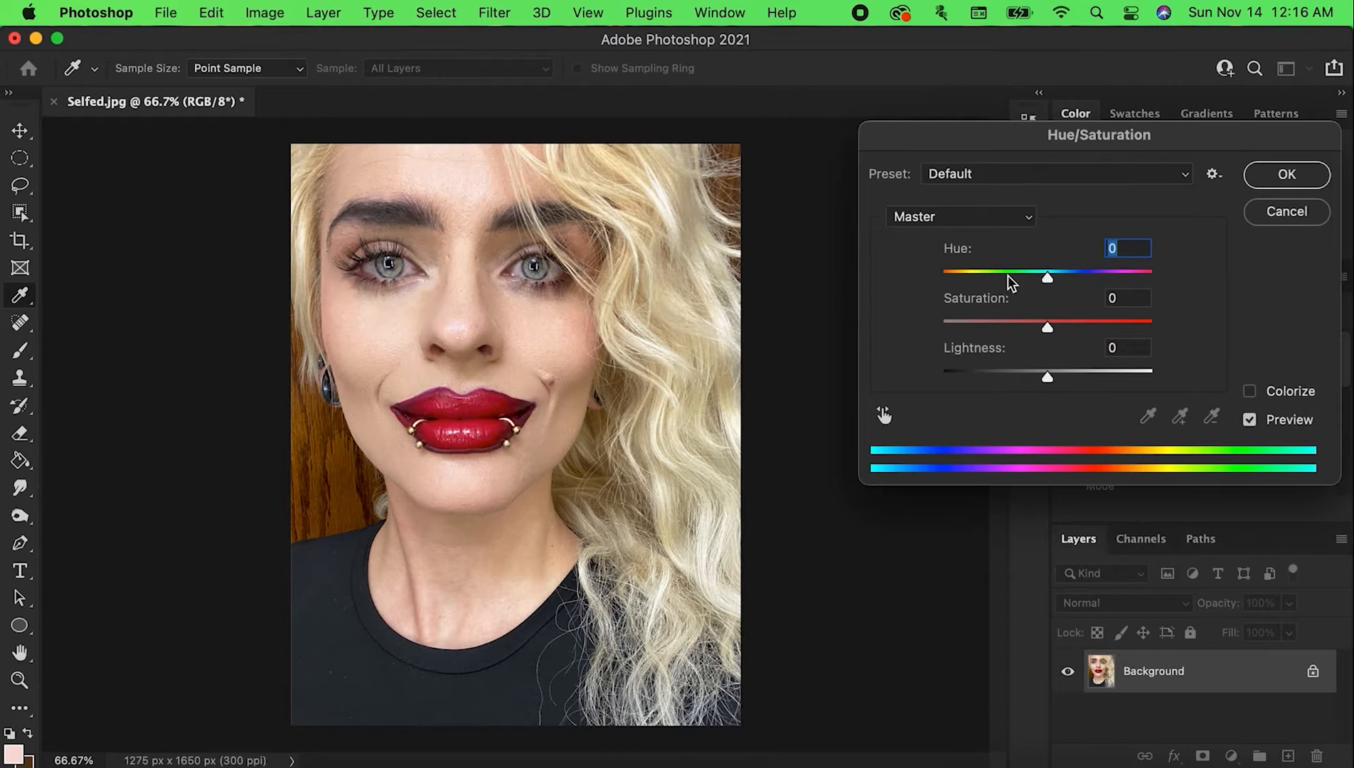
Try a Hue/Saturation adjustment with hue -5 and saturation +18, testing lightness at +31 before resetting it to 0
drag(1037, 145, 921, 127)
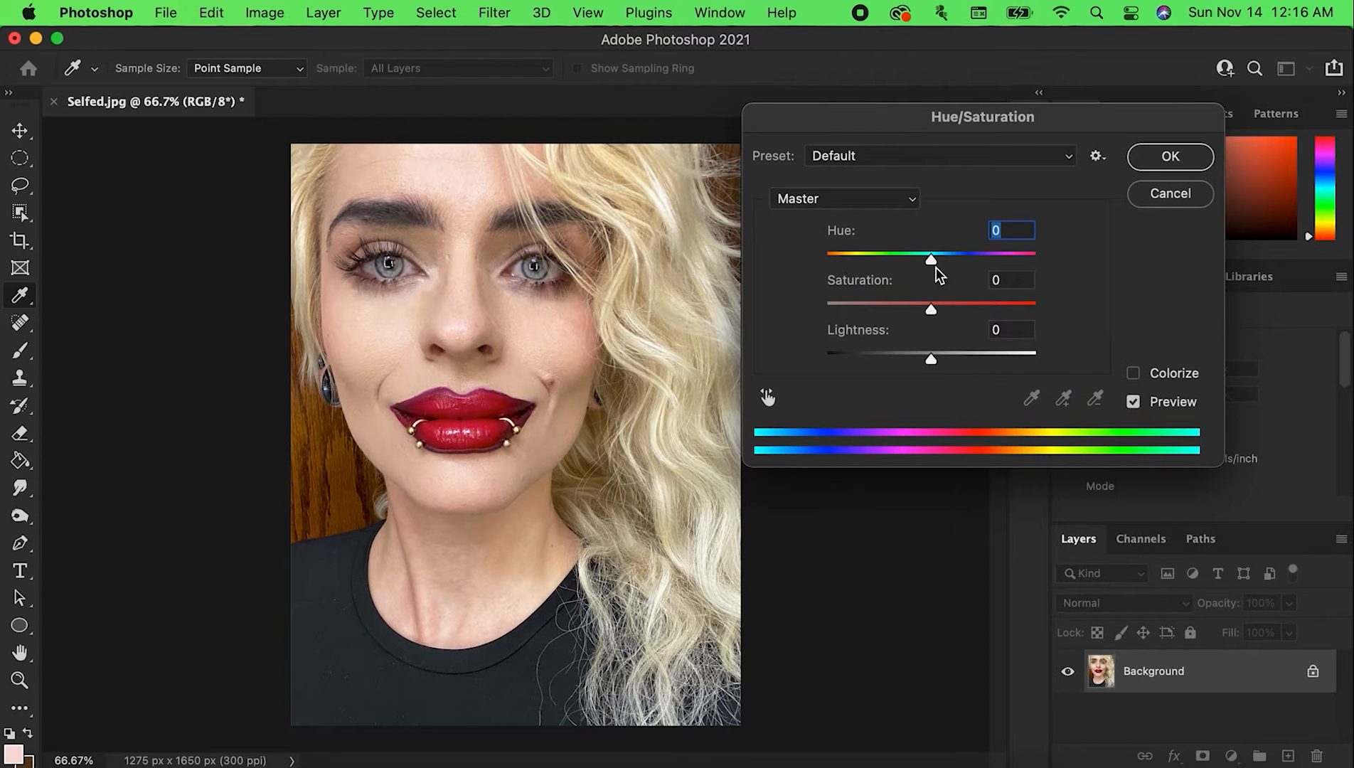
drag(931, 260, 914, 361)
click(965, 361)
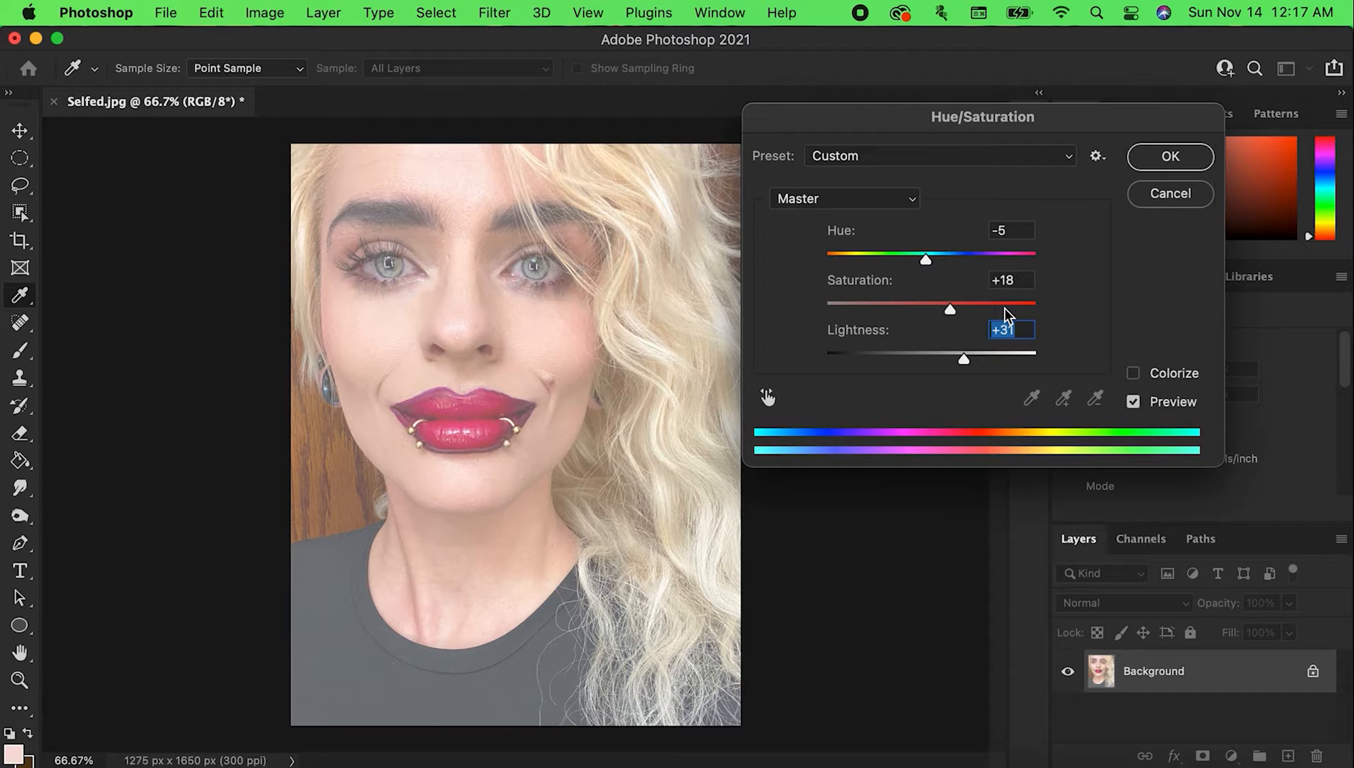
text(0)
key(shift+Tab)
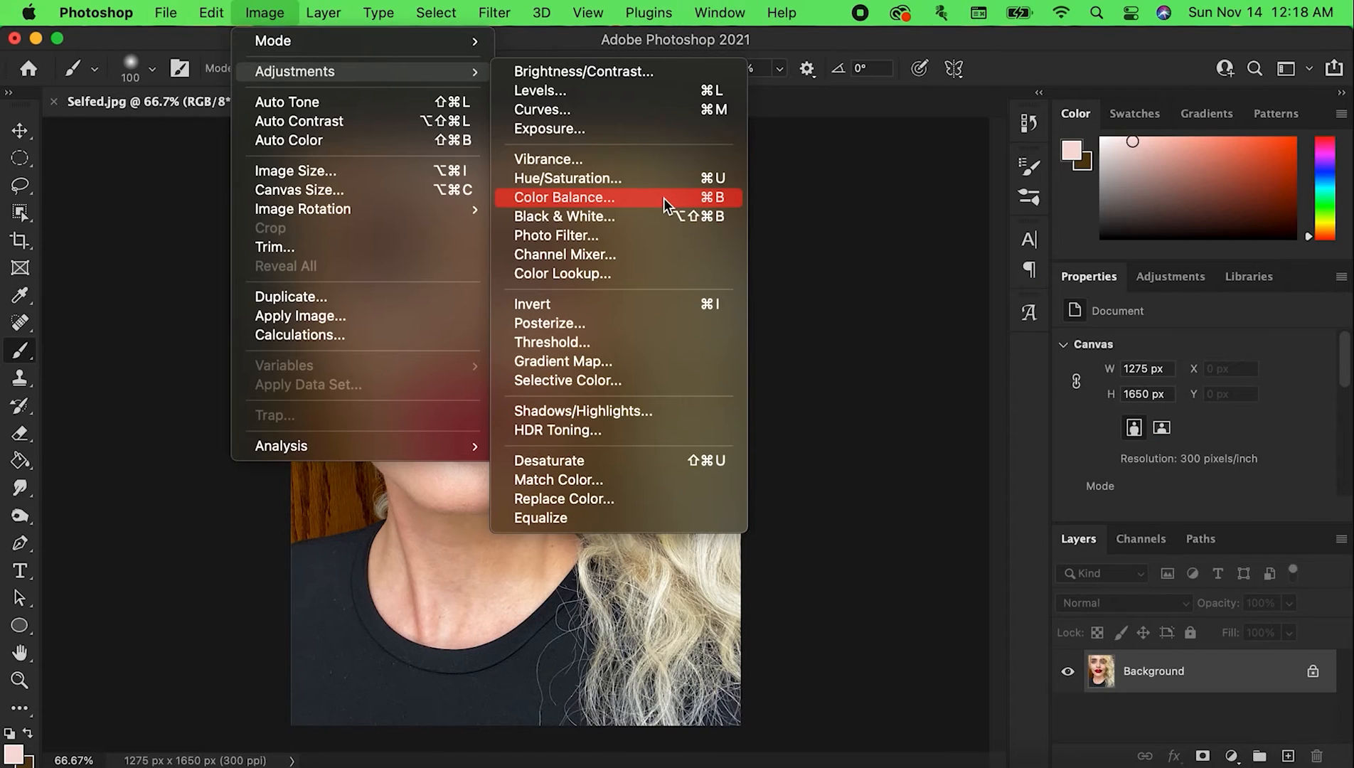
Try a Color Balance adjustment with midtones at +52 red and shadows at +40, -19 and +46
click(661, 202)
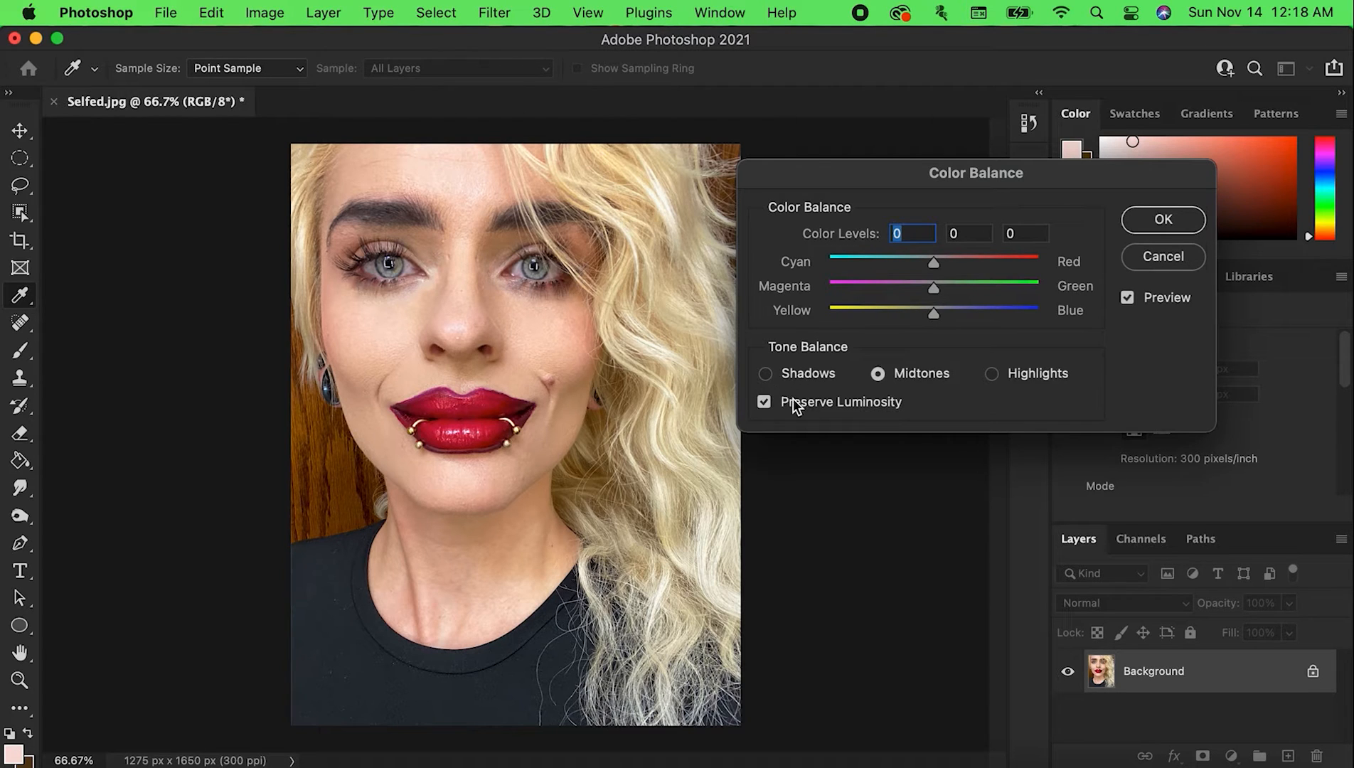
drag(935, 269, 985, 267)
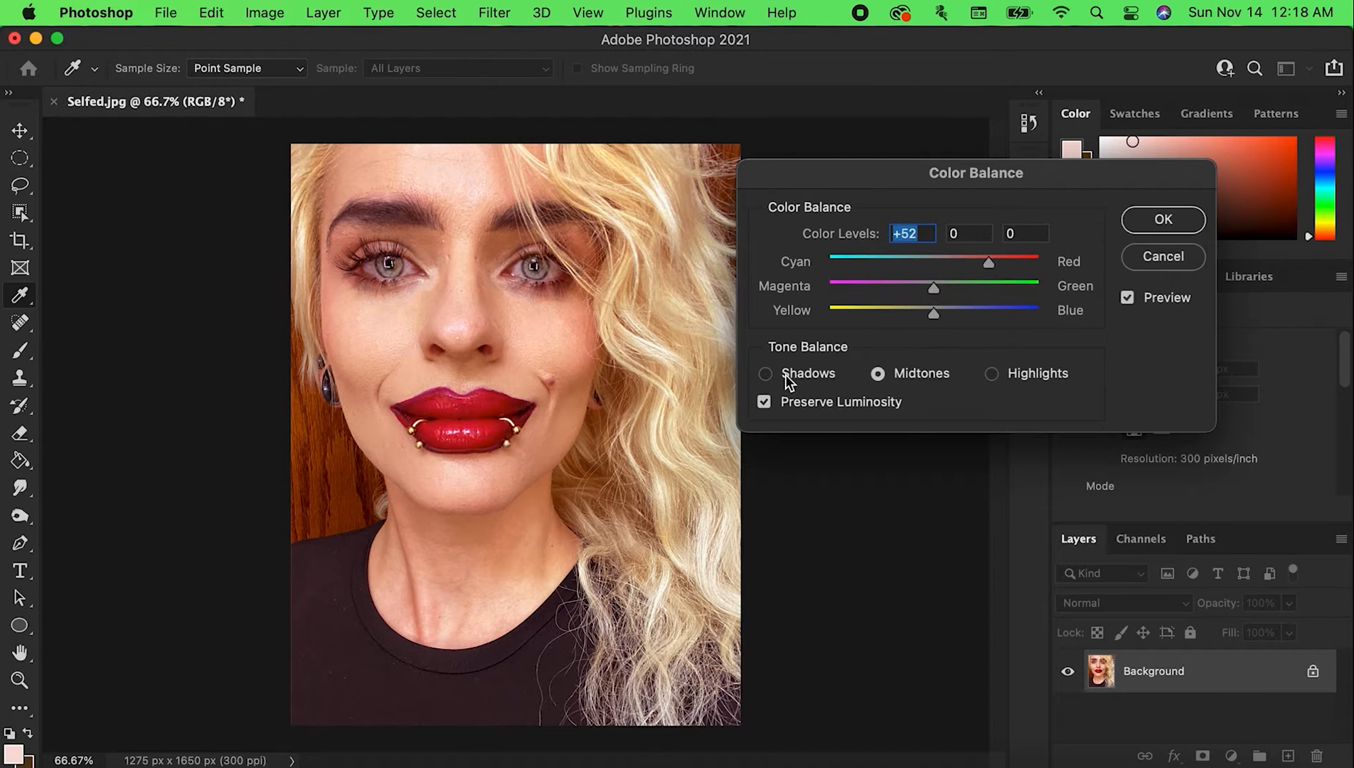
click(766, 373)
drag(945, 322, 976, 276)
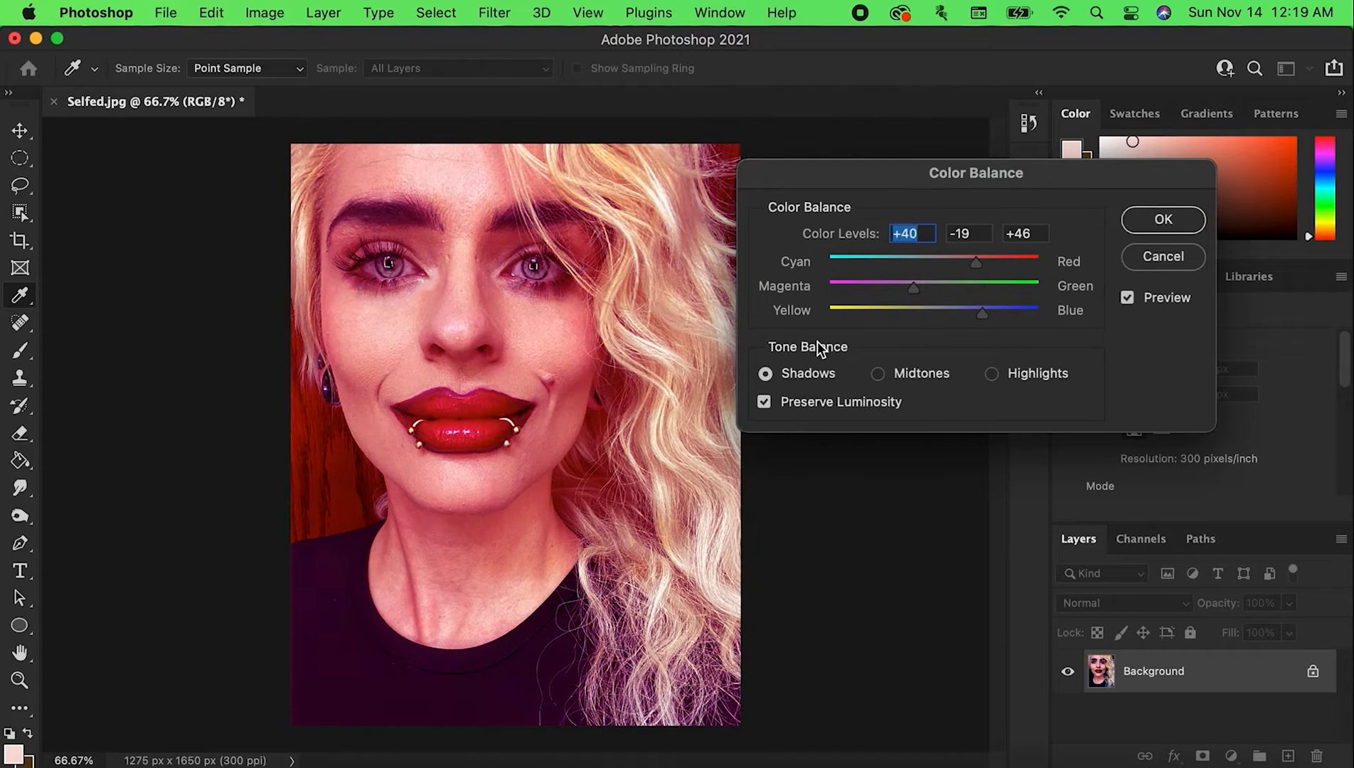
Toggle Preserve Luminosity off and on to compare its effect on the color balance
click(766, 401)
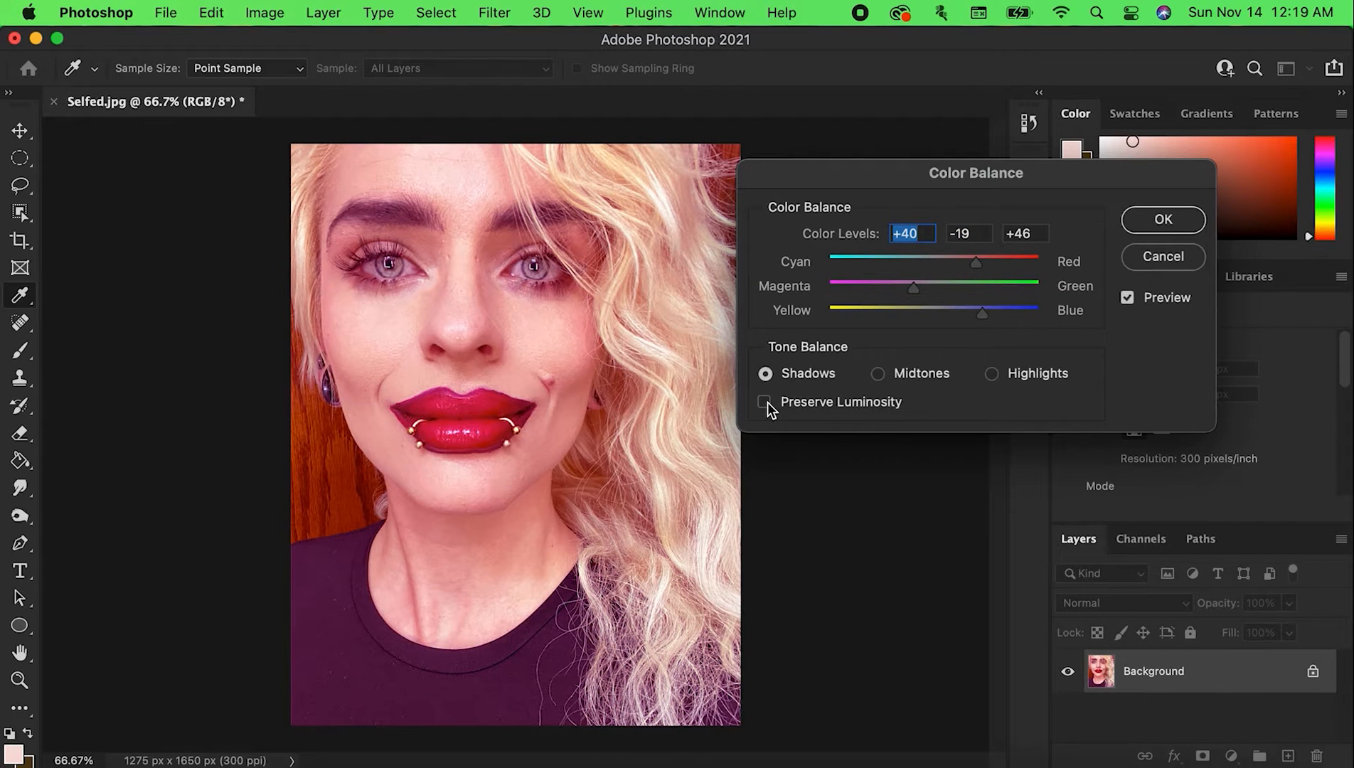
click(765, 402)
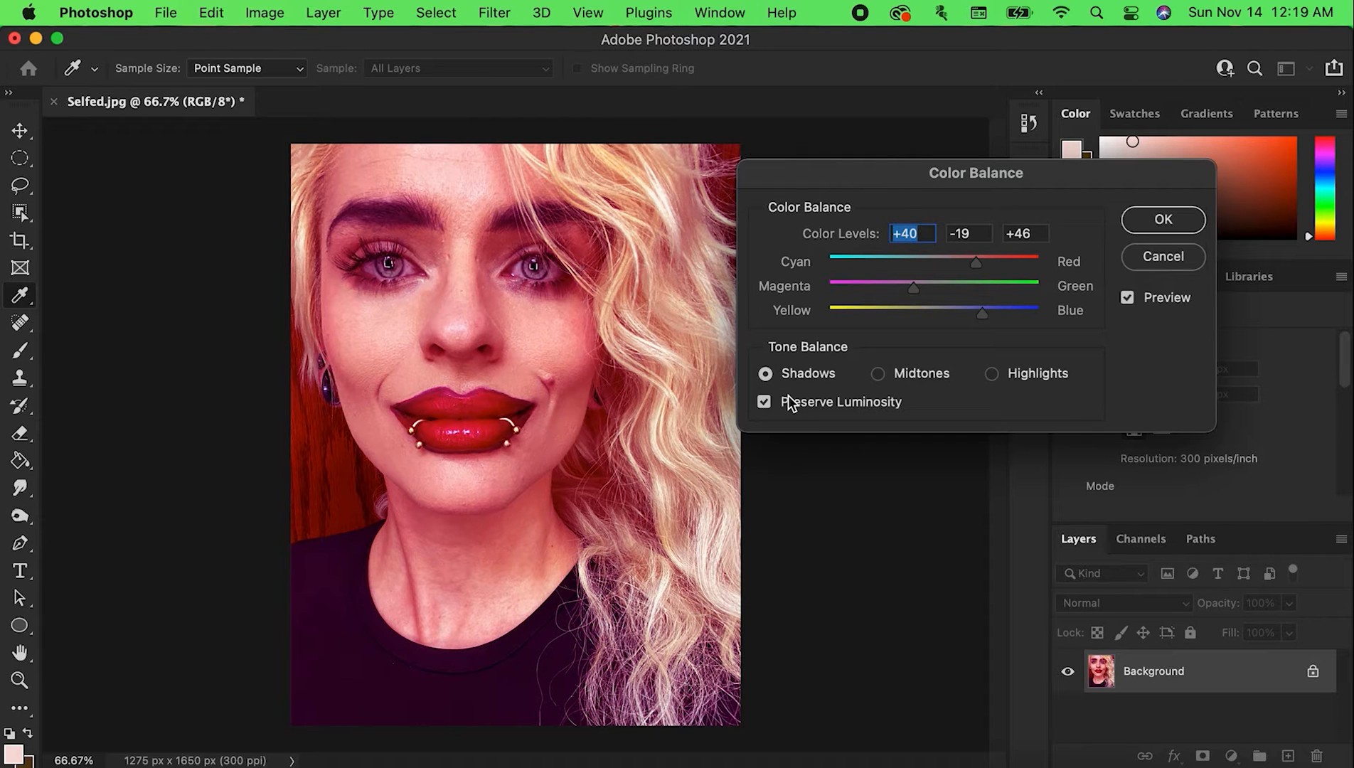
click(765, 402)
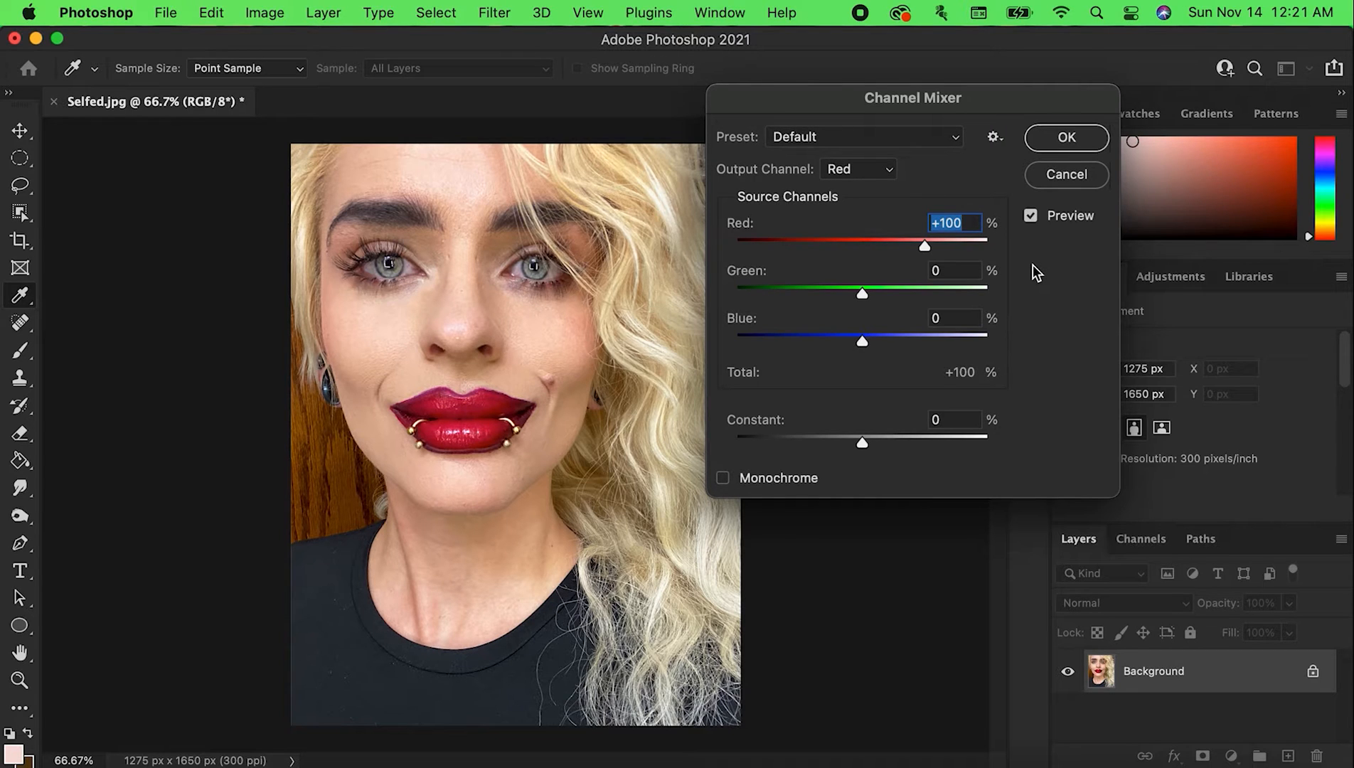
Try Channel Mixer values of +58% red for the Red output, and +69% red with -81% blue for the Green output
drag(925, 249, 899, 263)
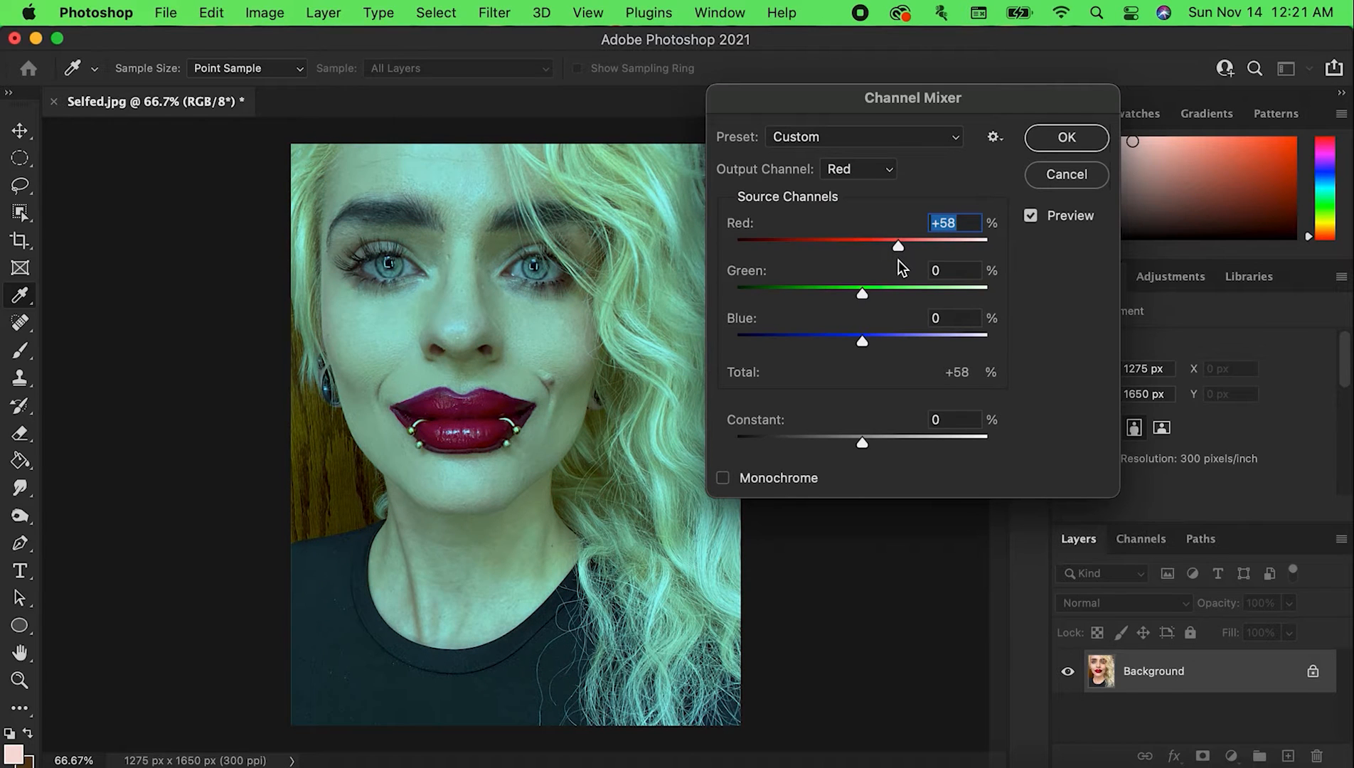
click(879, 176)
click(881, 189)
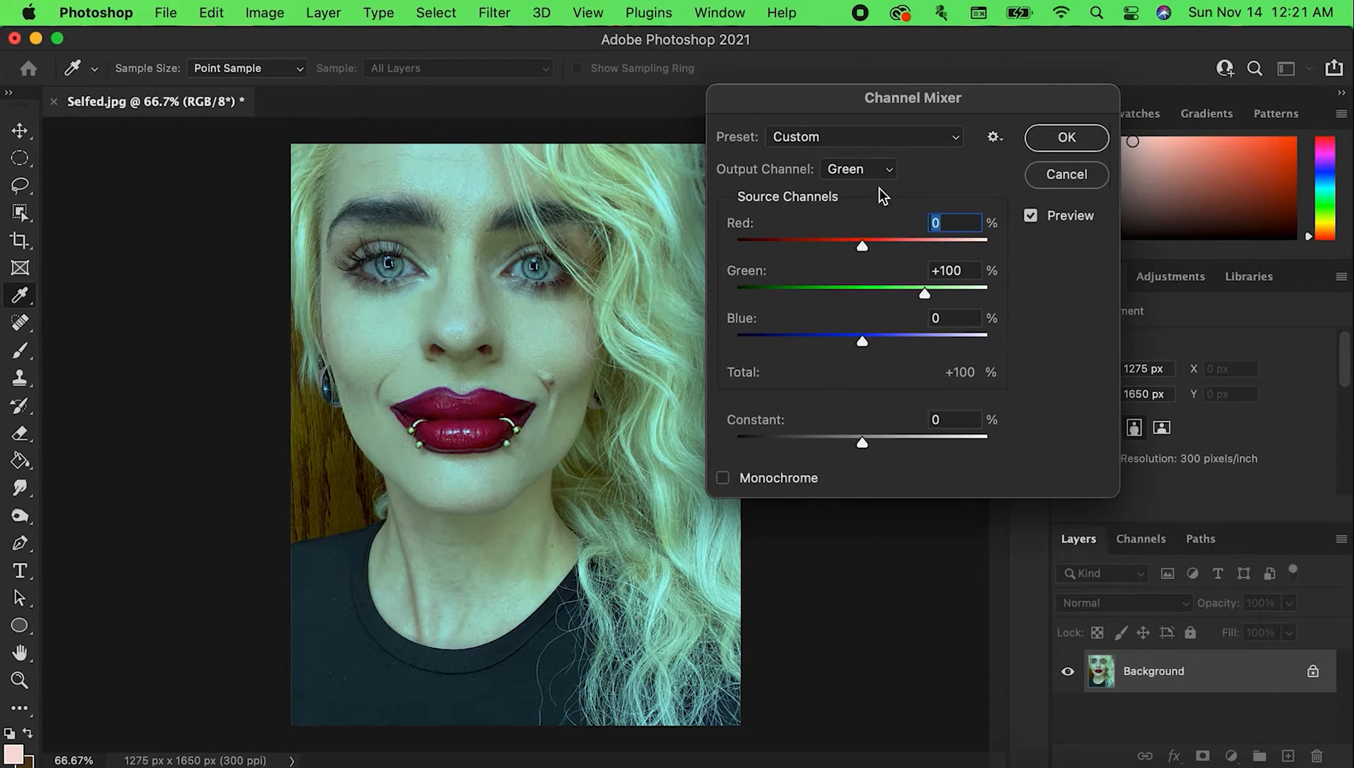
drag(862, 342, 811, 344)
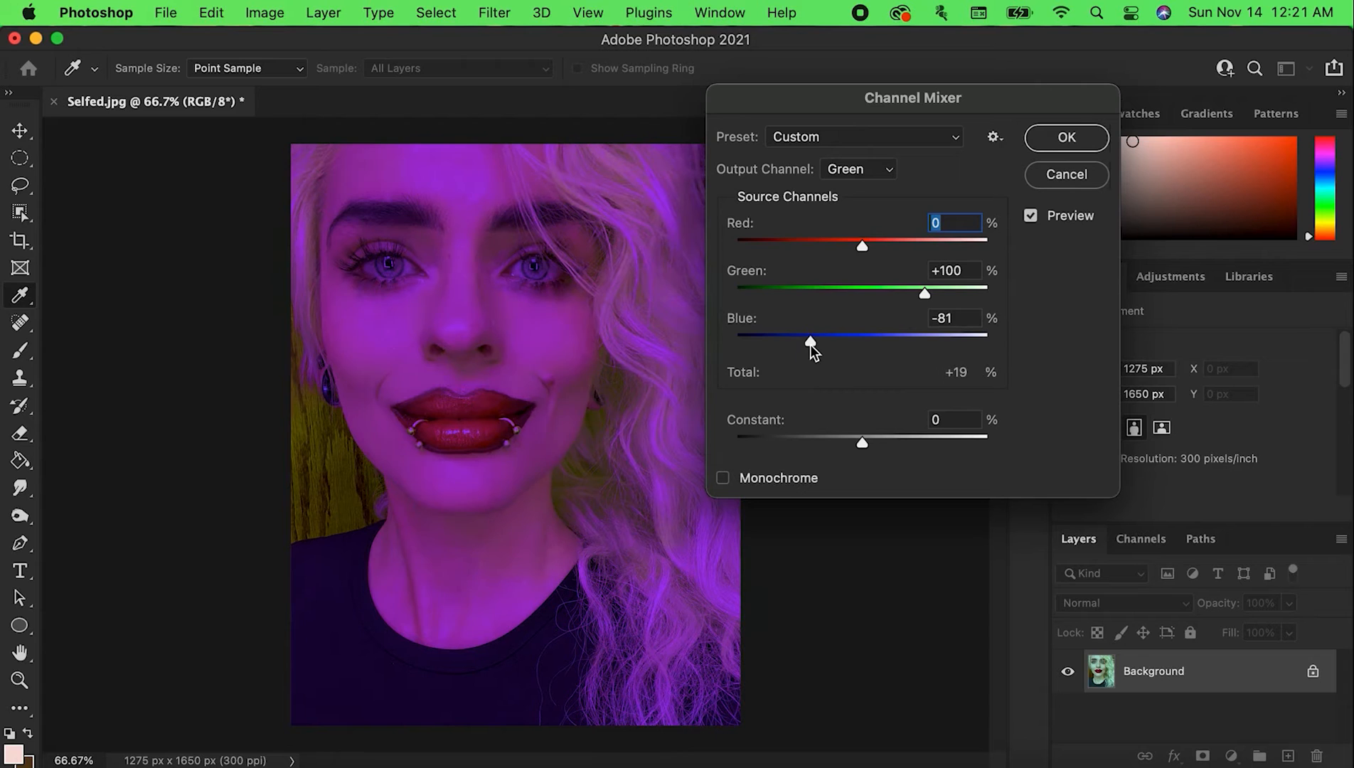
drag(865, 249, 905, 285)
For the Red output channel, try blue at -39% and green at -101%, then raise both the red and green amounts
click(861, 172)
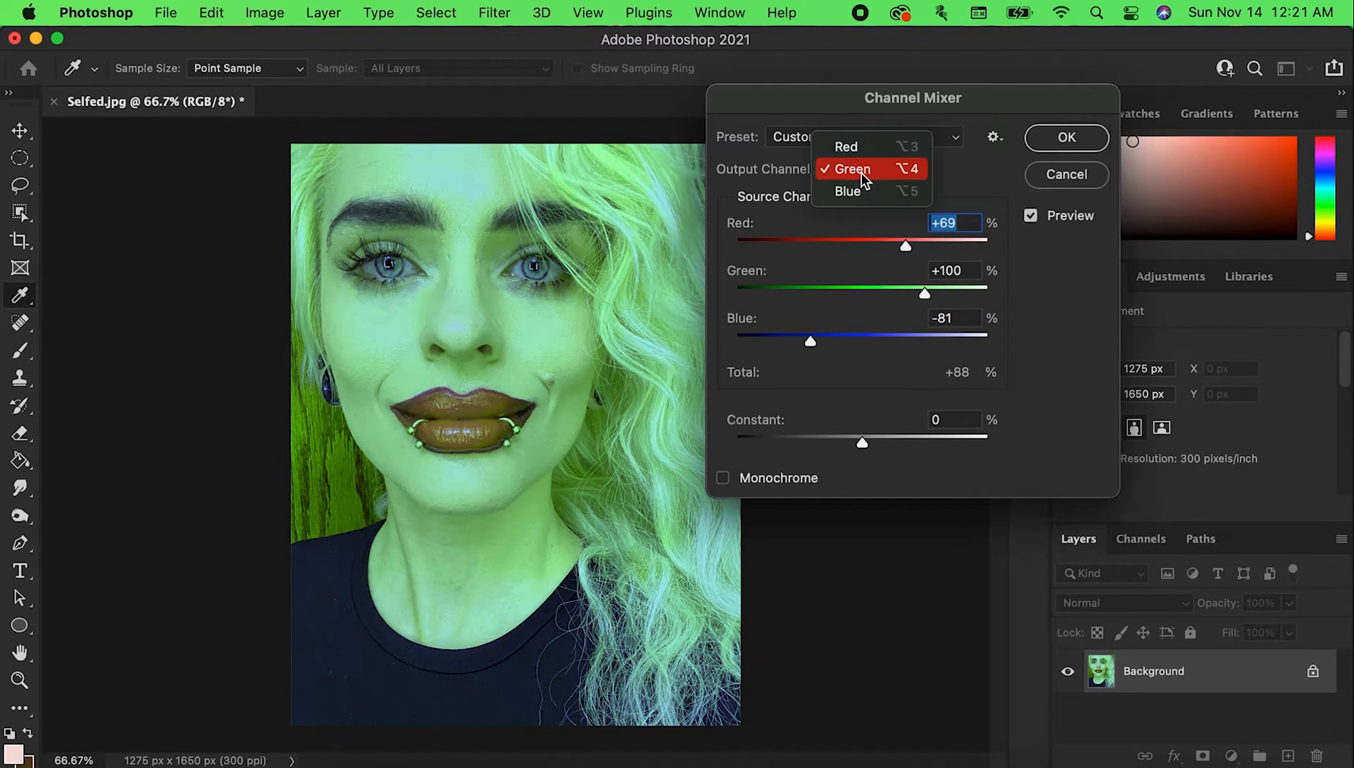
click(846, 147)
mouse_move(862, 342)
mouse_down()
mouse_move(762, 357)
mouse_move(700, 347)
mouse_move(997, 365)
mouse_move(885, 363)
mouse_move(837, 343)
mouse_up()
drag(862, 293, 1070, 377)
drag(988, 293, 798, 311)
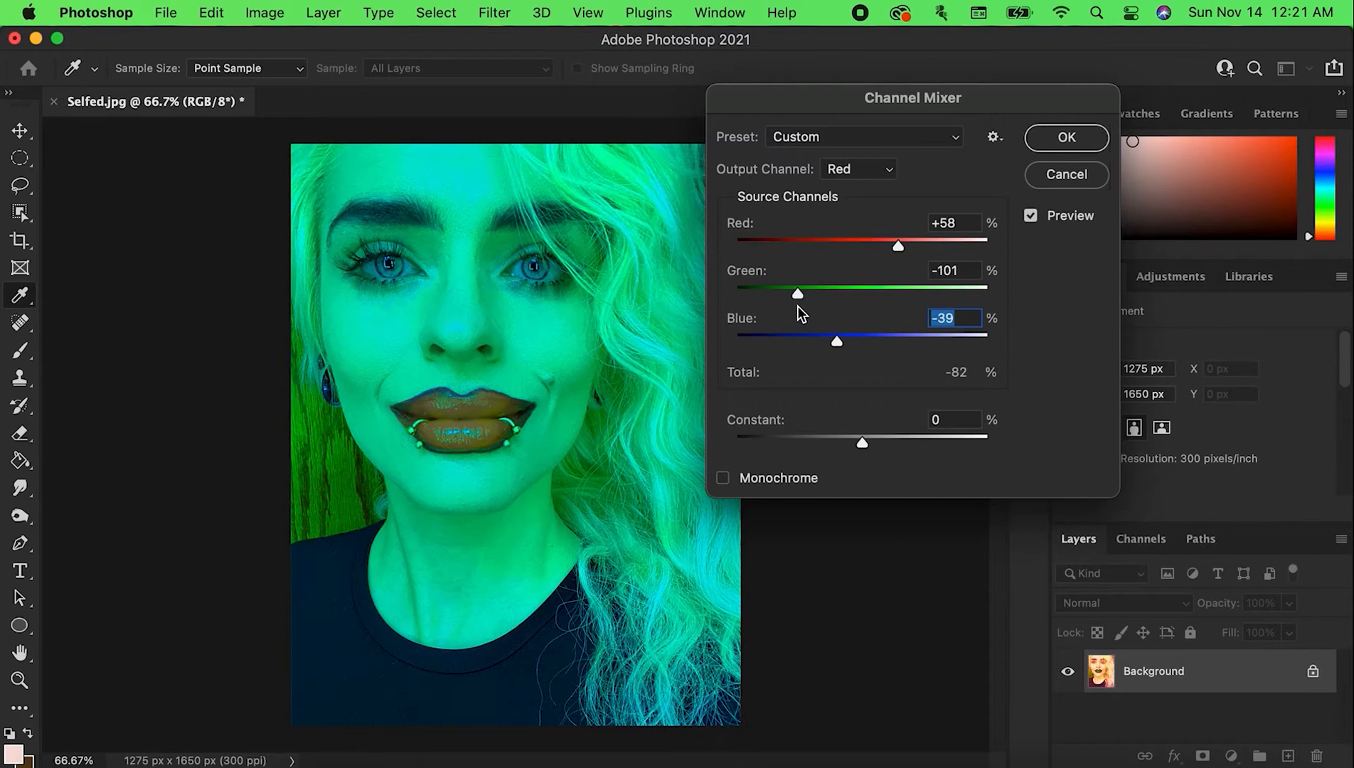
drag(892, 251, 928, 253)
drag(799, 293, 864, 340)
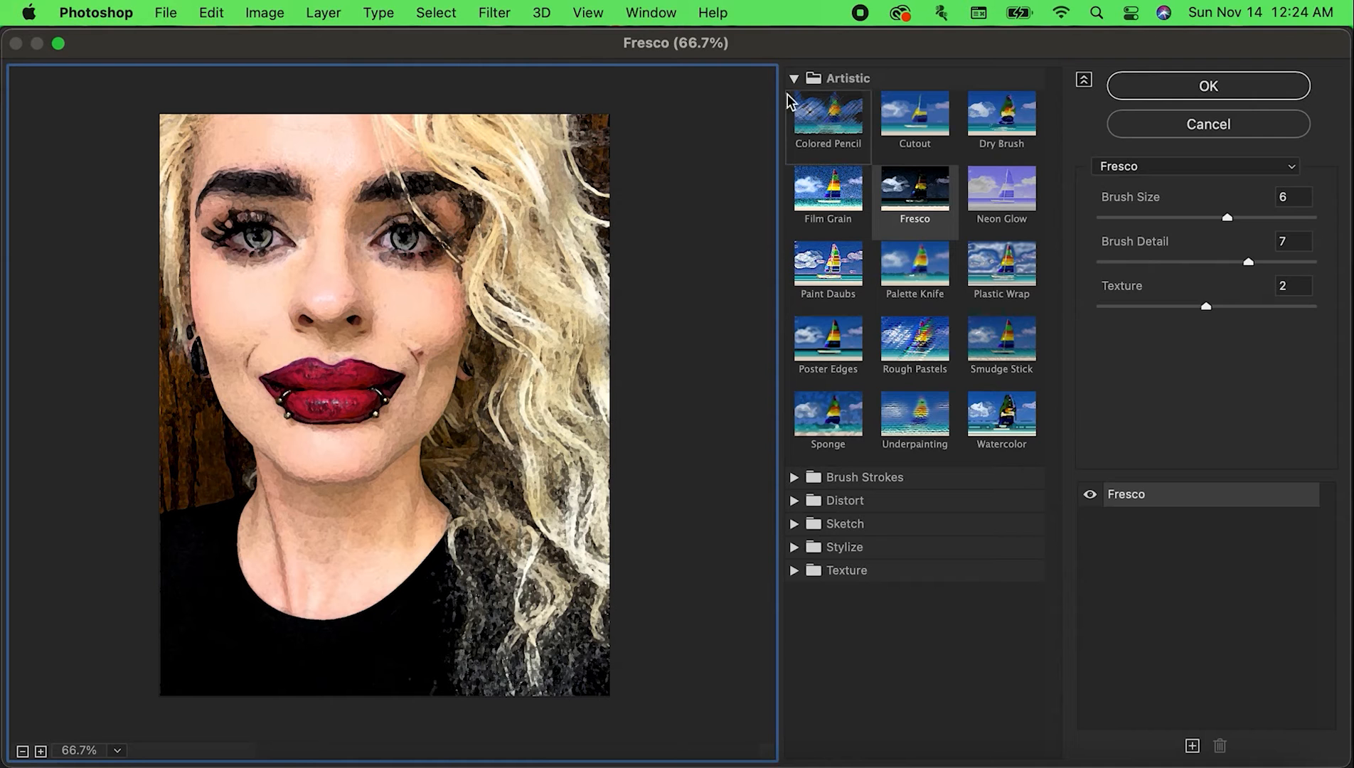
Preview the Dry Brush, Cutout and Poster Edges artistic filters on the portrait in the Filter Gallery
click(999, 117)
click(924, 127)
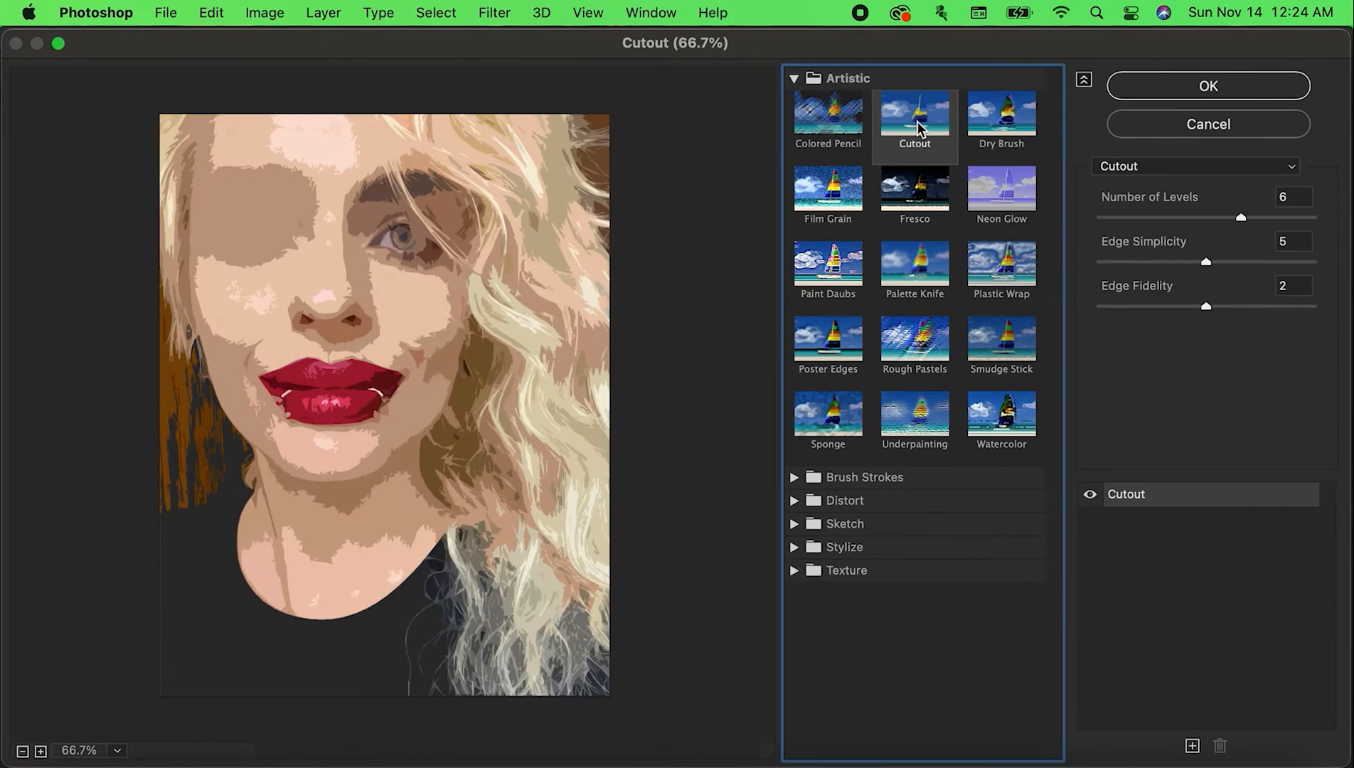
click(818, 334)
click(950, 82)
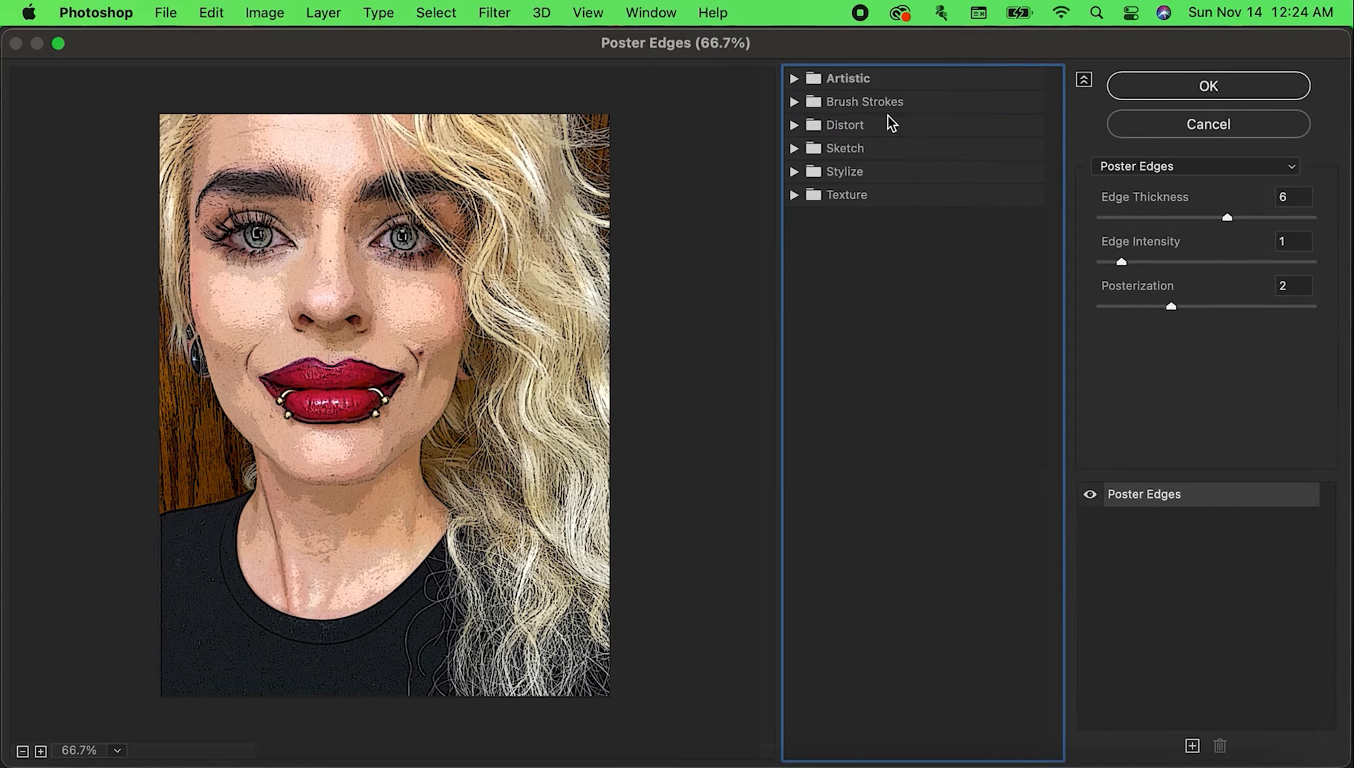
click(782, 78)
click(895, 78)
click(782, 79)
Preview the Cutout filter with 3 levels, then with more levels and a lower edge simplicity
click(910, 121)
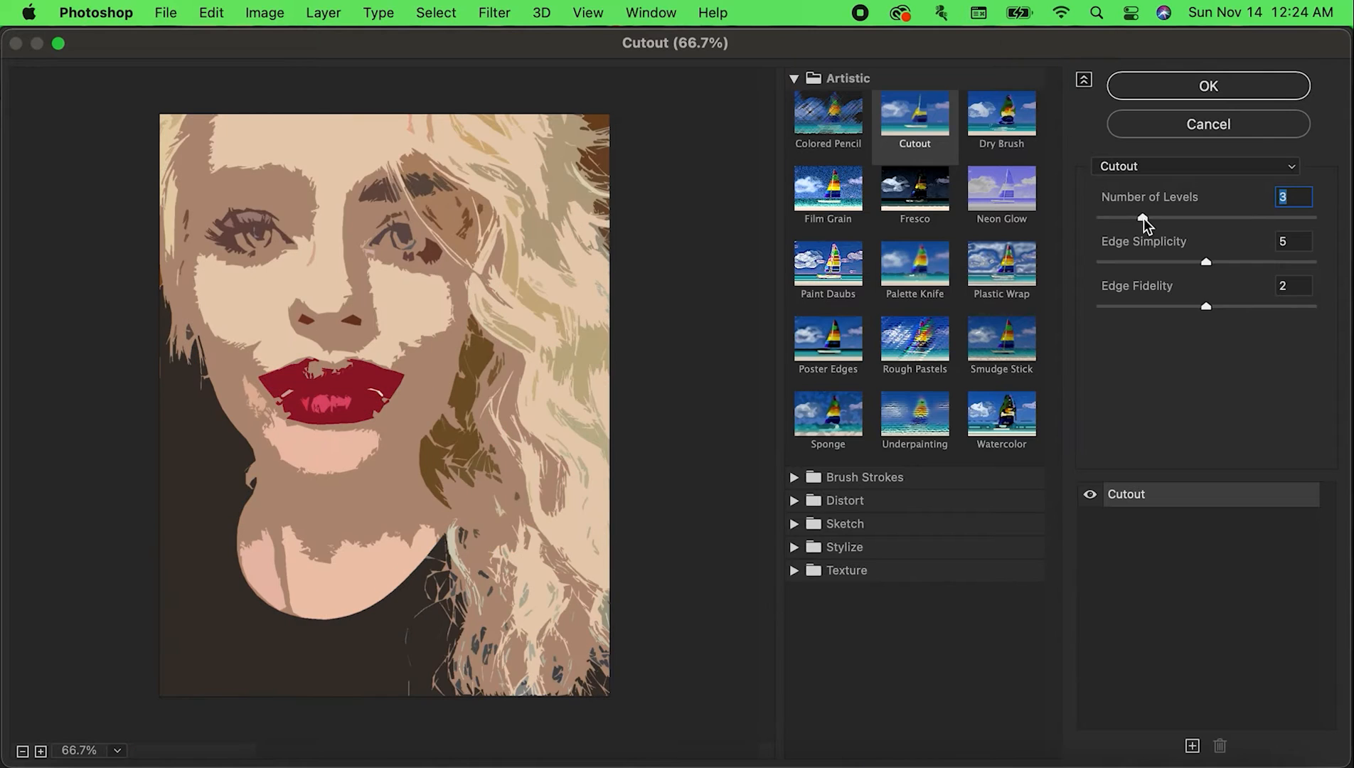
click(1280, 218)
drag(1206, 261, 1148, 262)
Preview Palette Knife, Poster Edges with edge thickness 8 and a higher edge intensity, Sponge and Watercolor on the portrait
click(915, 265)
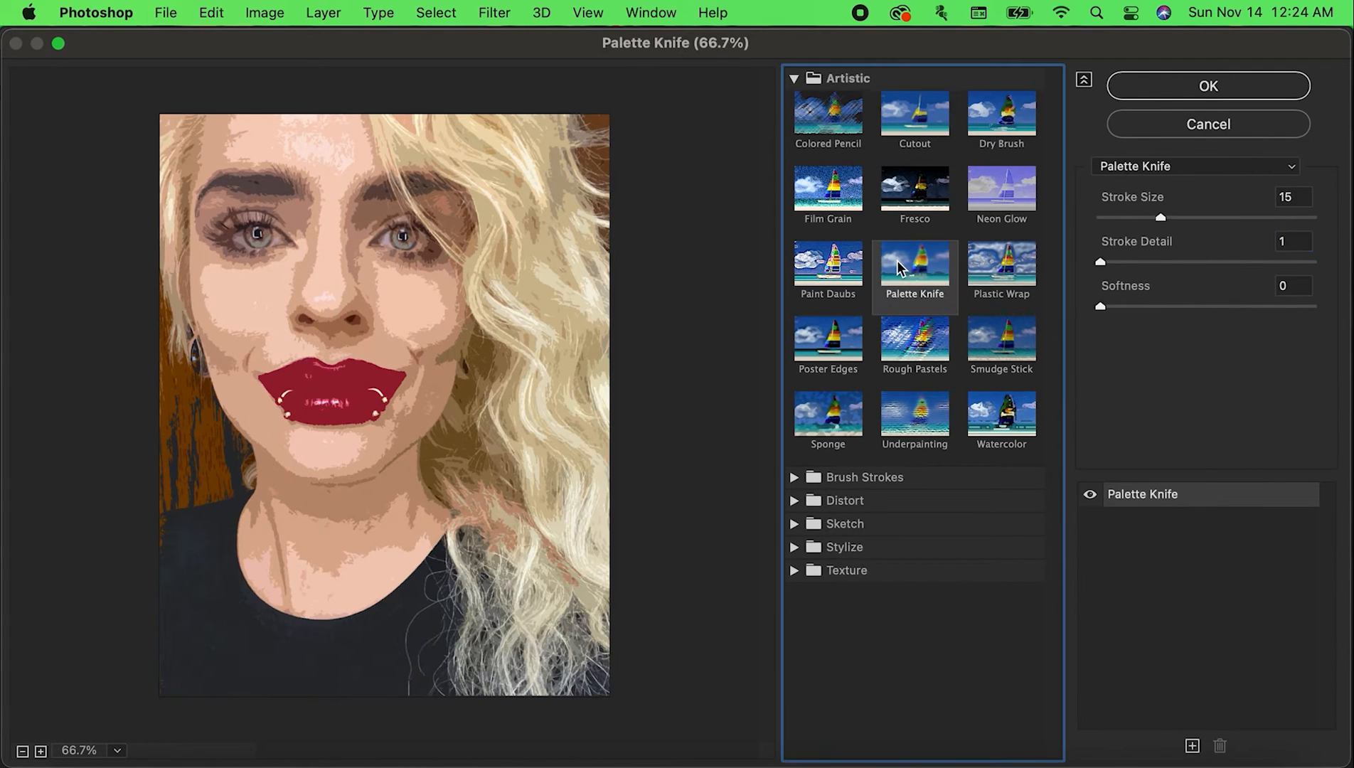
click(829, 348)
click(1264, 218)
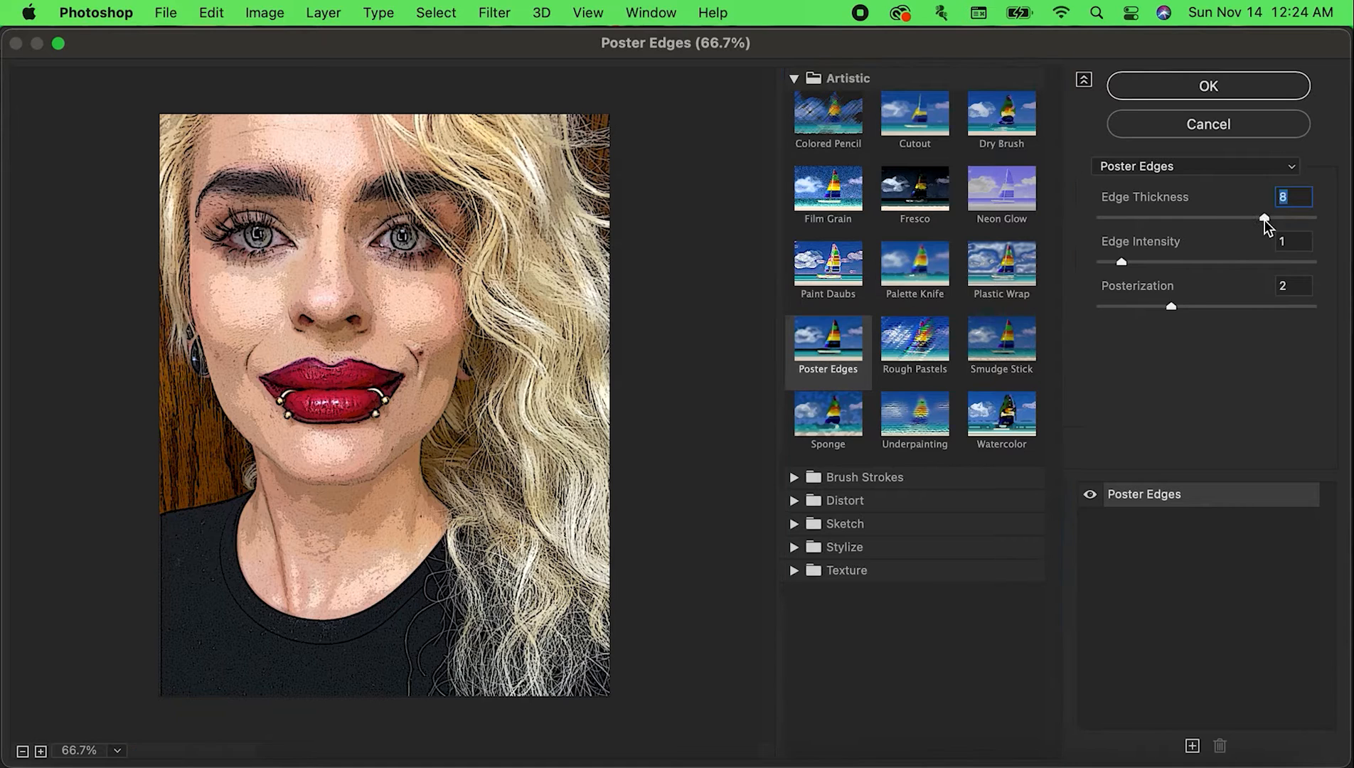
click(1226, 263)
click(828, 416)
click(996, 418)
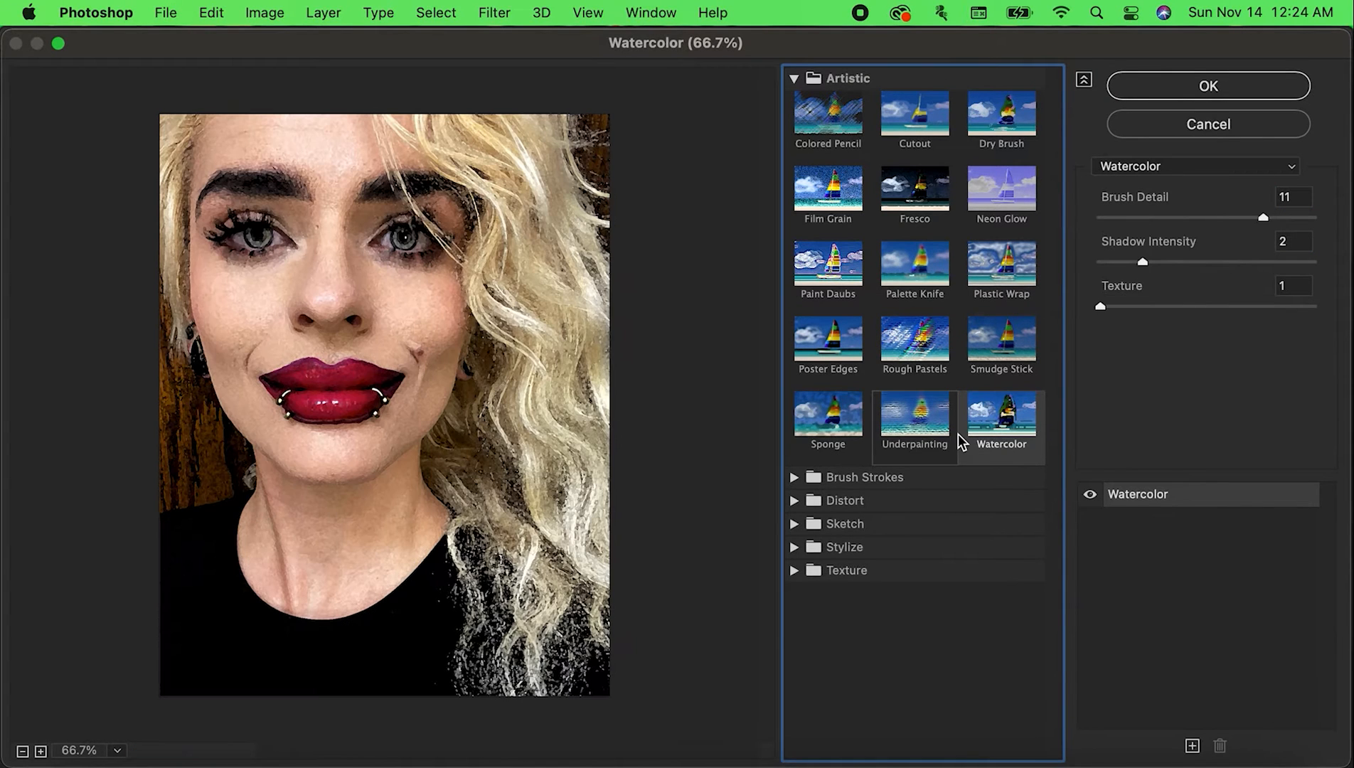
Expand the Brush Strokes and Distort filter categories and preview Diffuse Glow on the portrait
click(793, 478)
scroll(854, 569, down, 1)
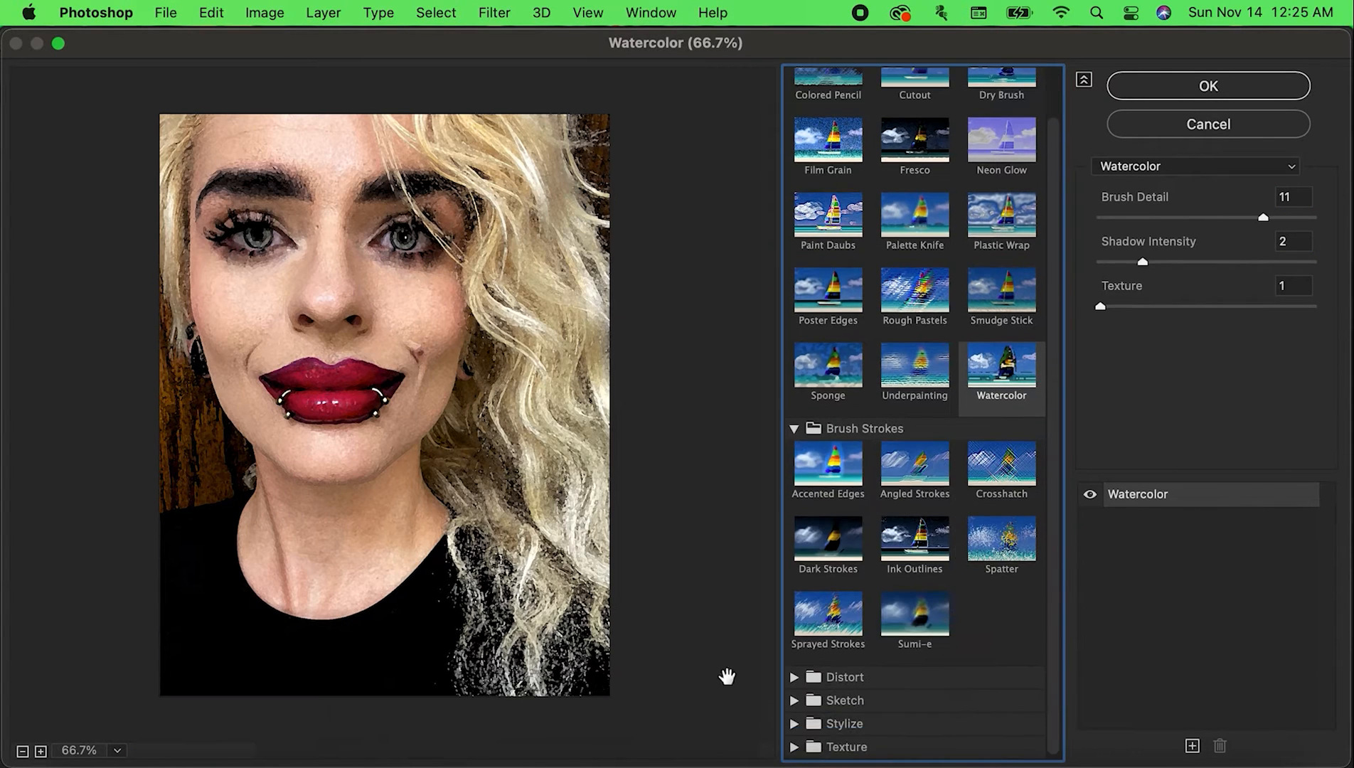
click(795, 677)
scroll(876, 583, down, 2)
click(828, 636)
Expand the Sketch filter category and preview the Torn Edges filter on the portrait
click(794, 699)
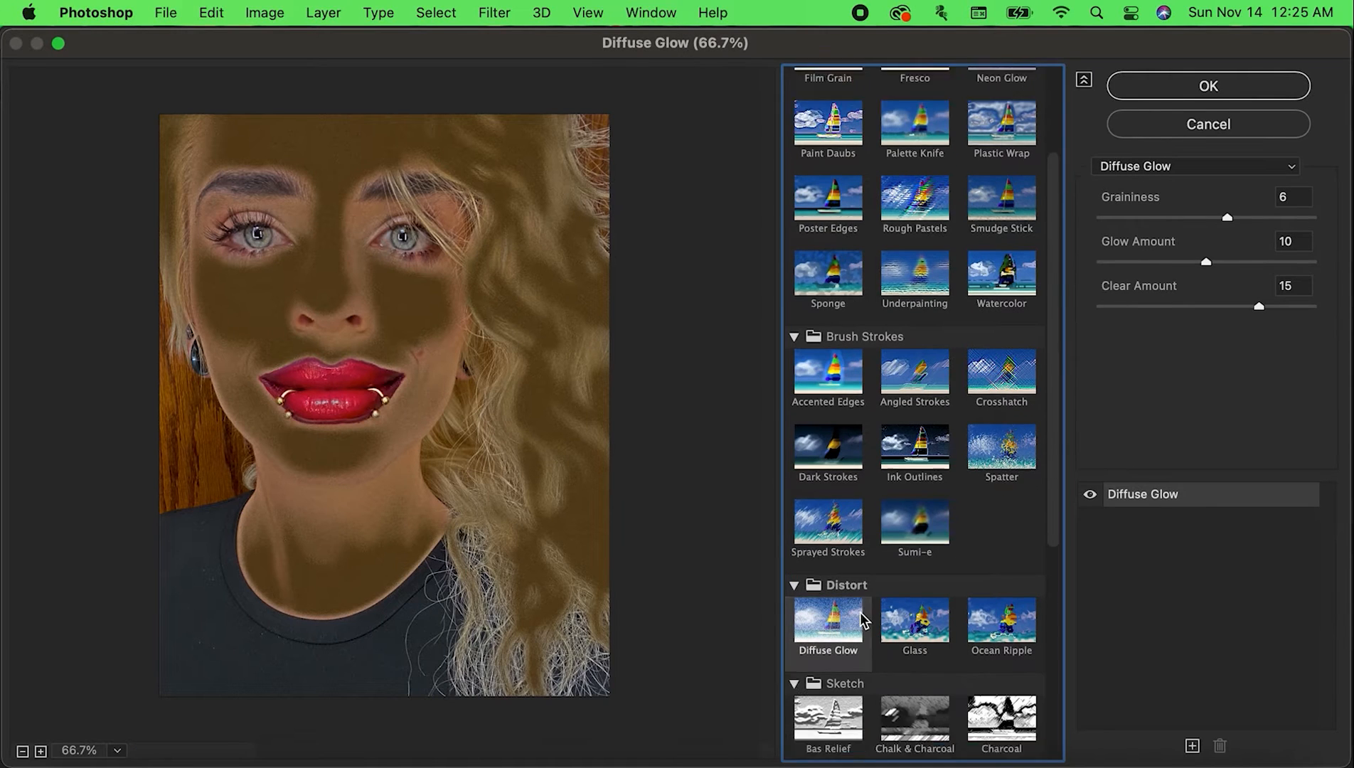
scroll(998, 665, down, 5)
click(1024, 383)
click(828, 661)
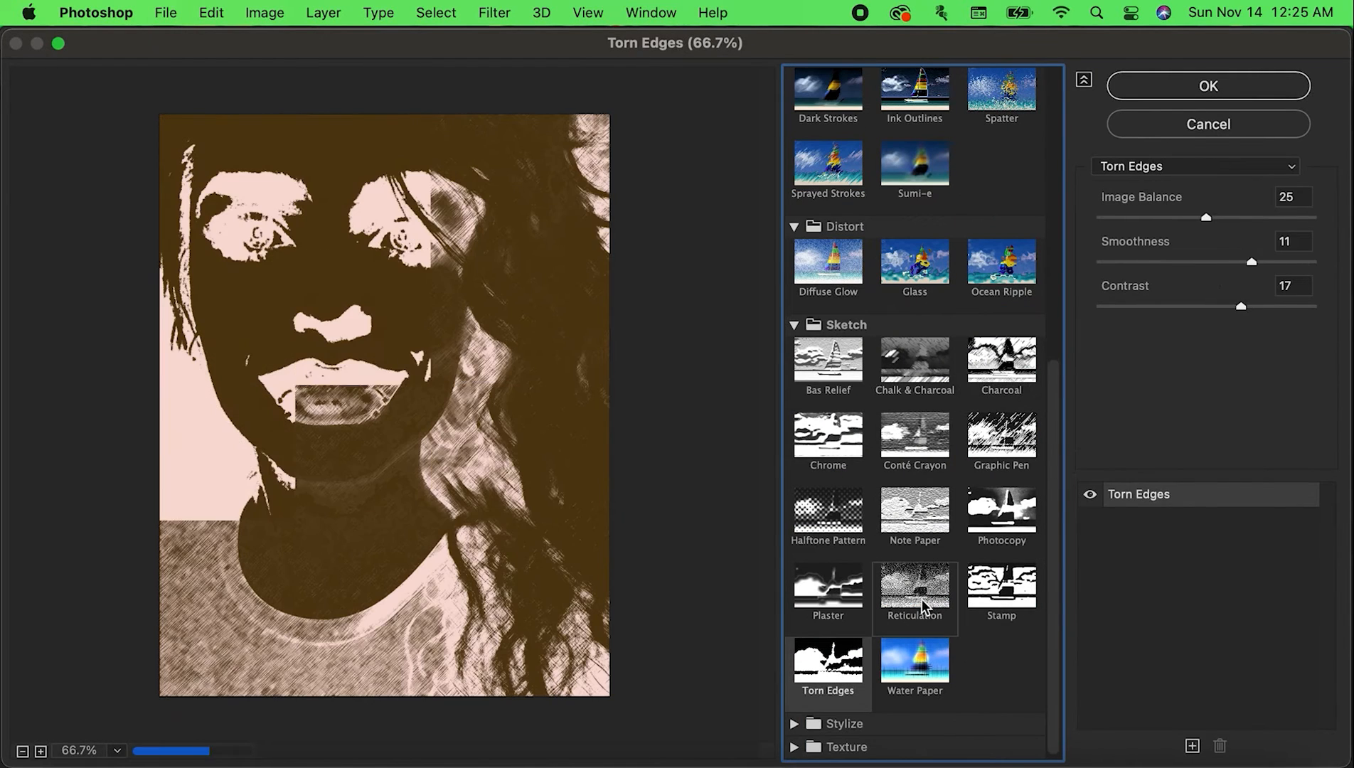
Preview the Stamp and Halftone Pattern sketch filters on the portrait, raising the halftone pattern size
click(1001, 590)
click(847, 526)
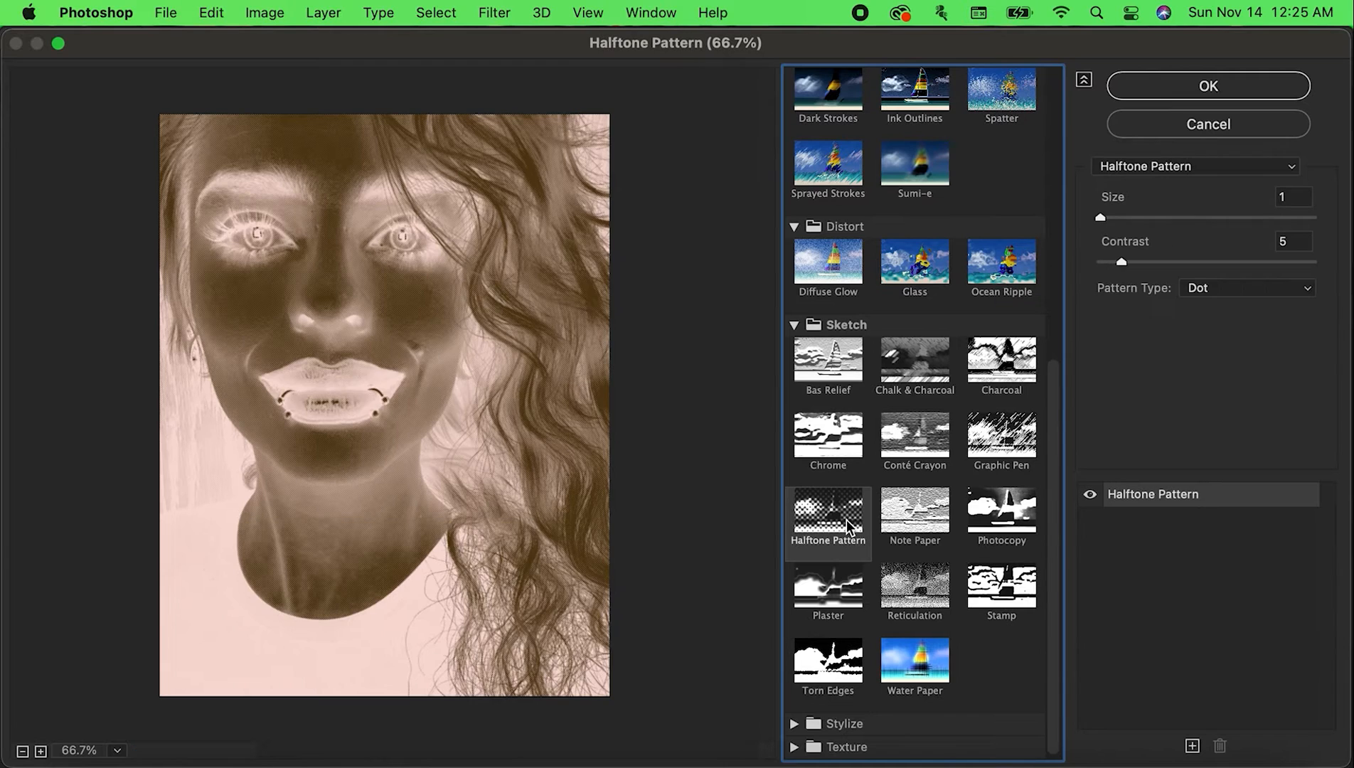
drag(1100, 217, 1206, 211)
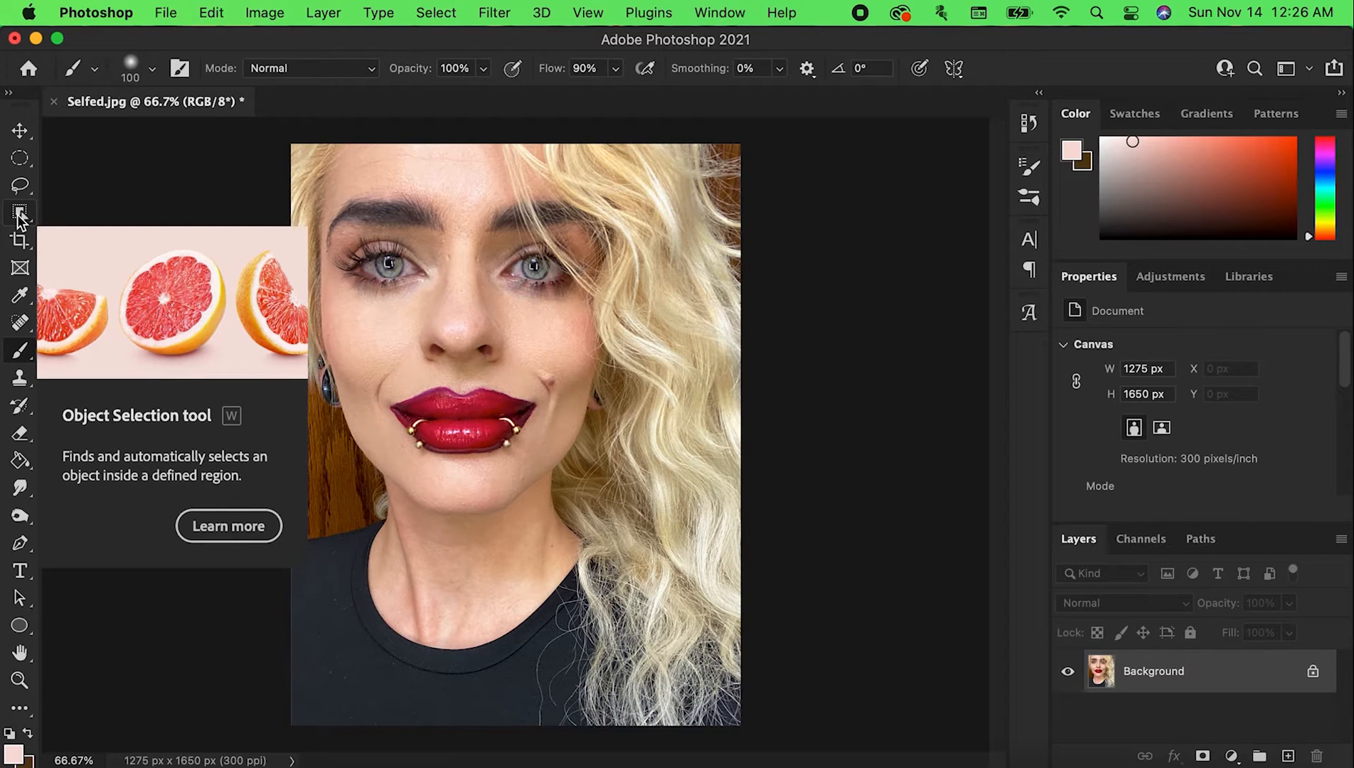
Try the Object Selection tool on the lips, select the eye on the portrait's left side, and copy it to a new layer
click(20, 214)
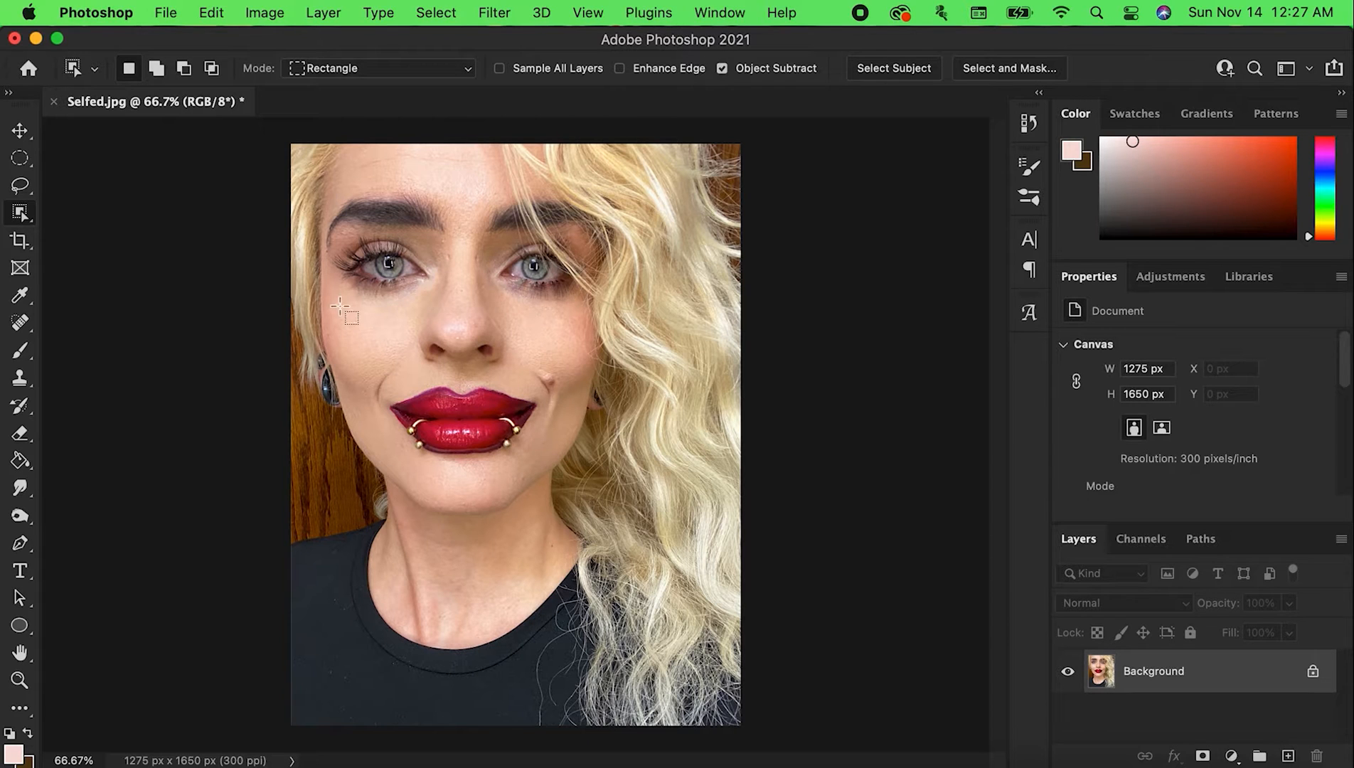
drag(376, 372, 537, 460)
drag(330, 237, 431, 298)
key(super+c)
key(super+v)
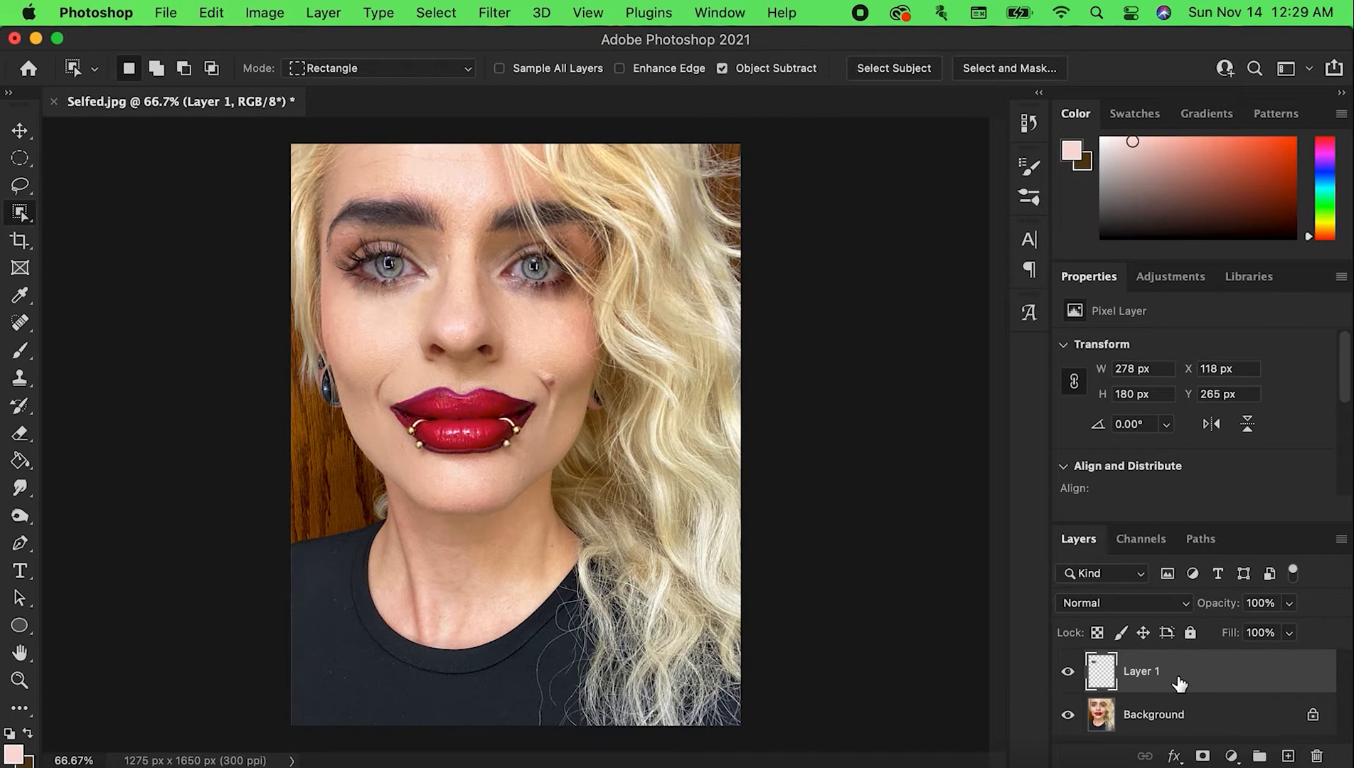
Hide and show the pasted eye layer, and convert the Background into a regular layer with all its attributes locked
click(1069, 674)
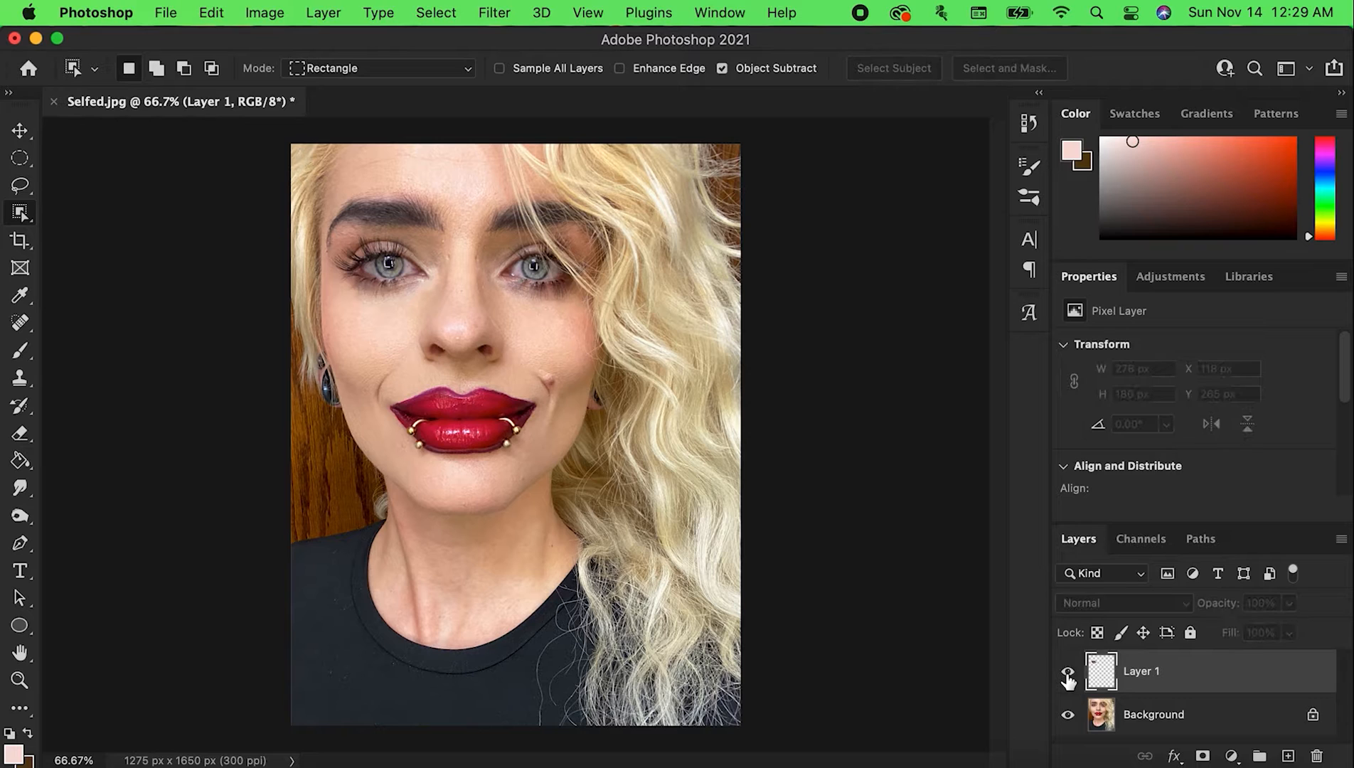
click(1068, 675)
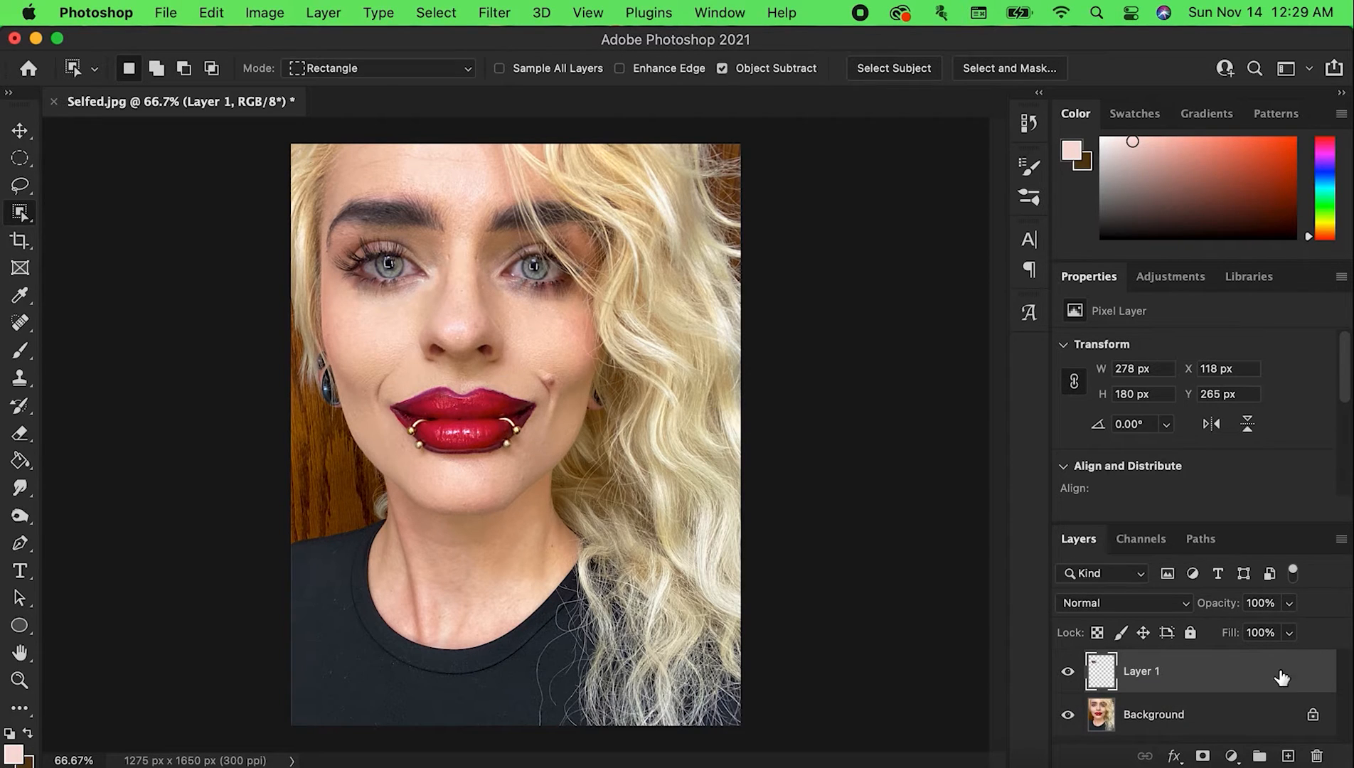
click(1312, 717)
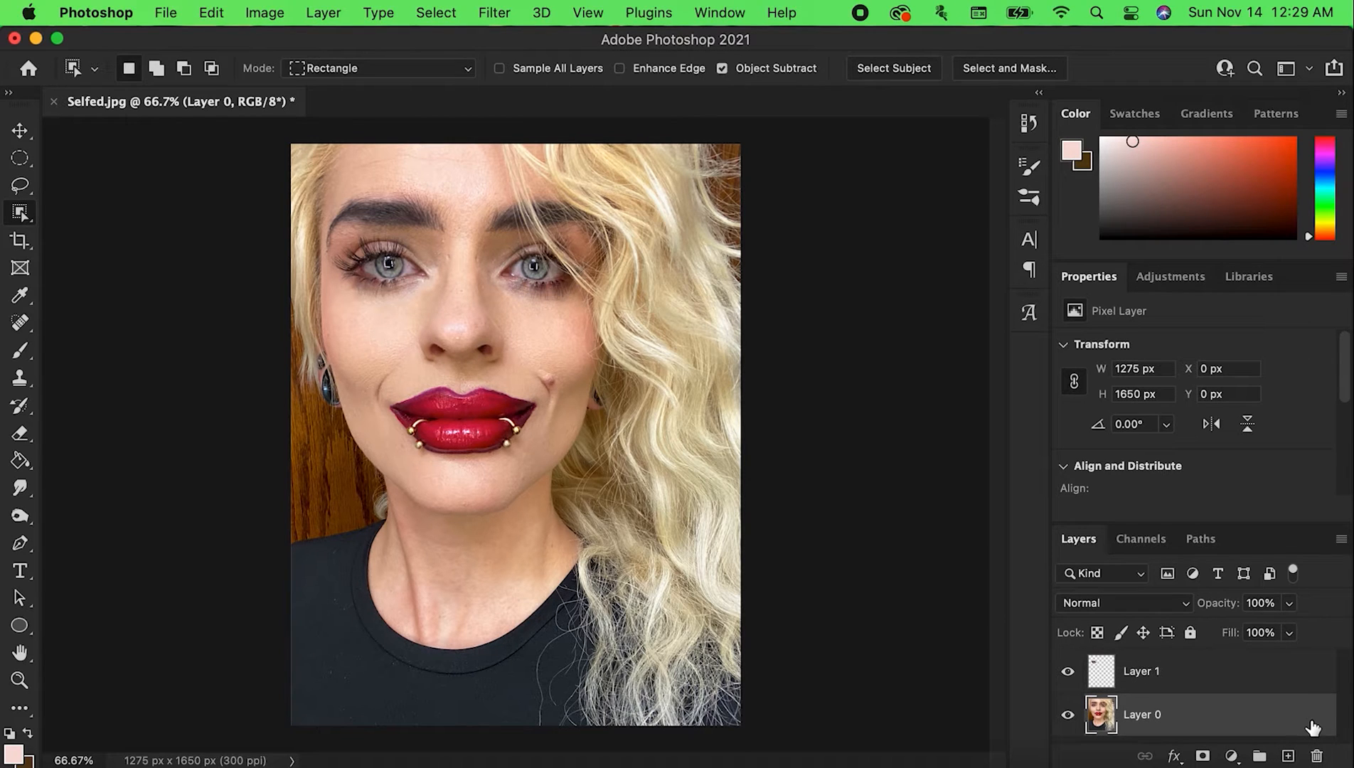
click(1191, 633)
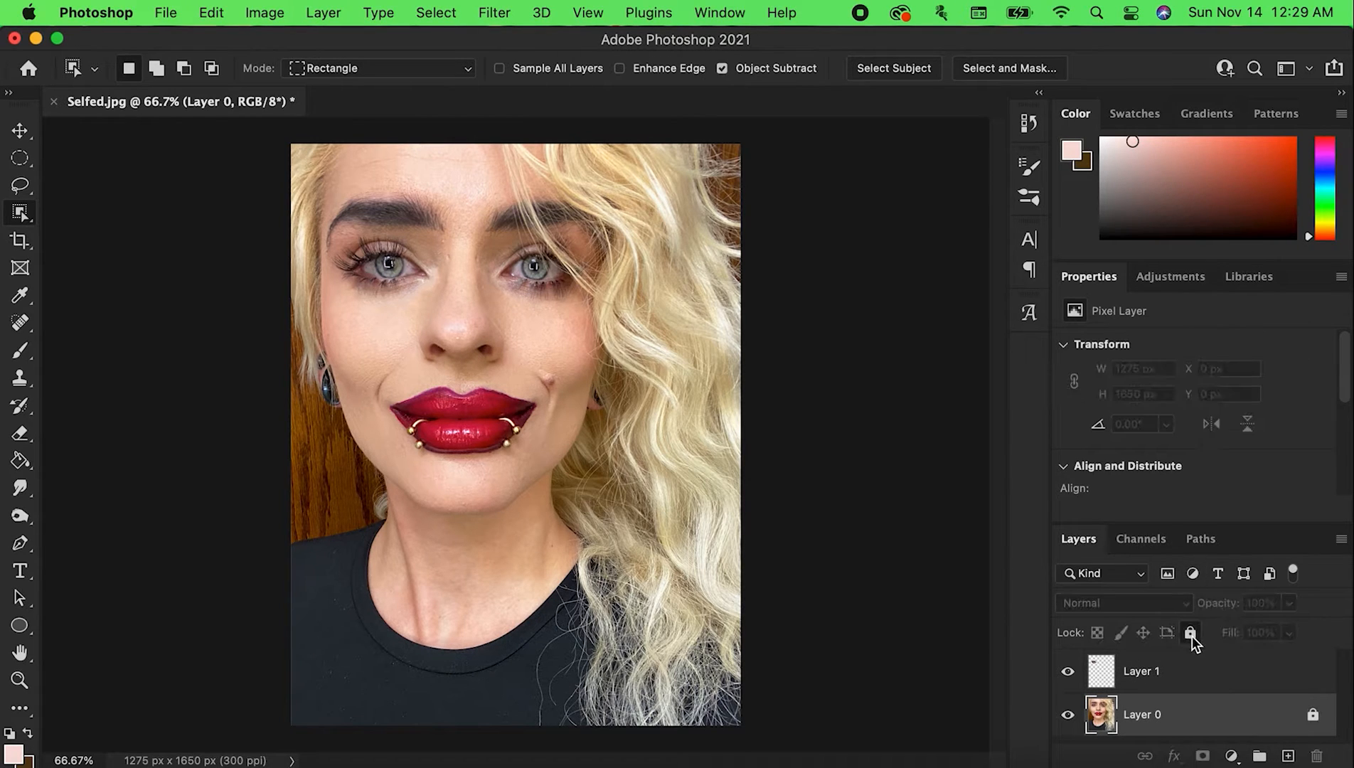
Rename the pasted eye layer "Right Eye"
click(1254, 680)
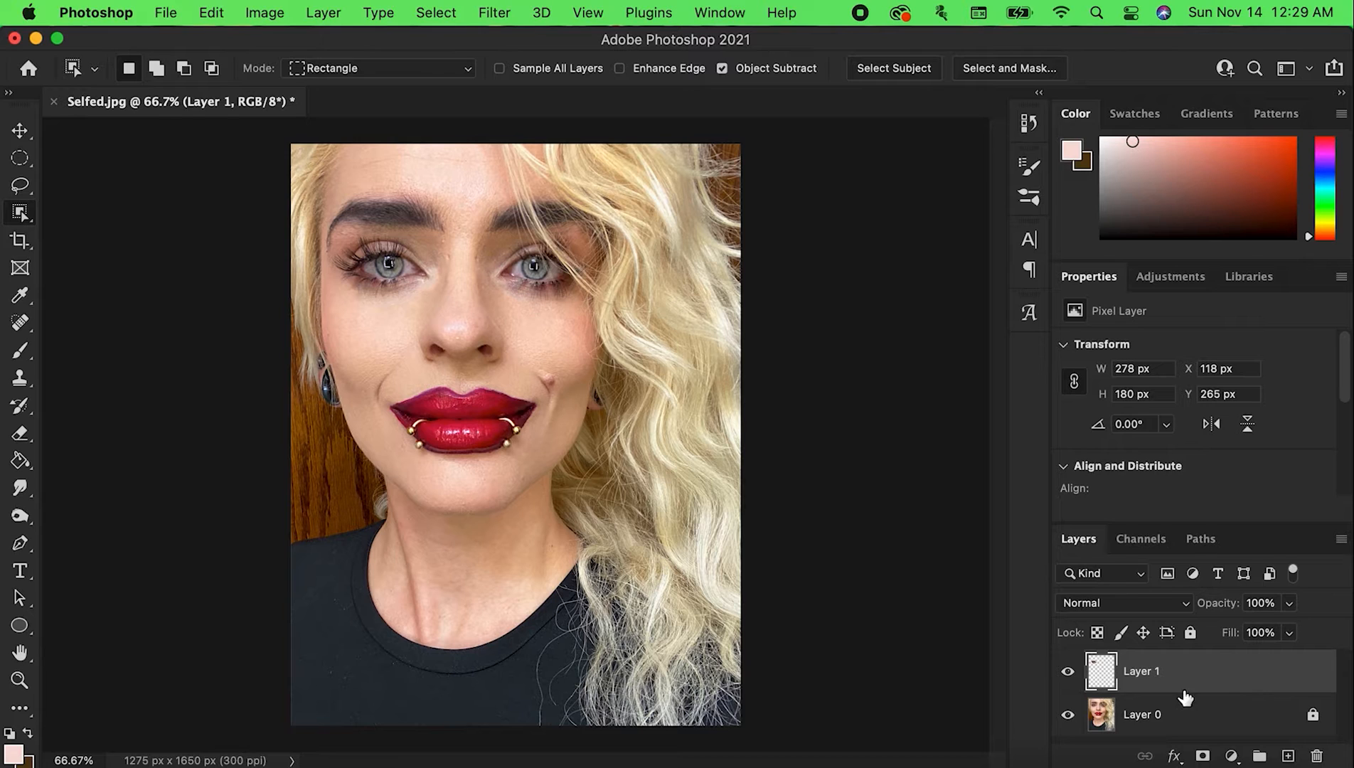
double_click(1142, 672)
text(Right Eye)
key(Return)
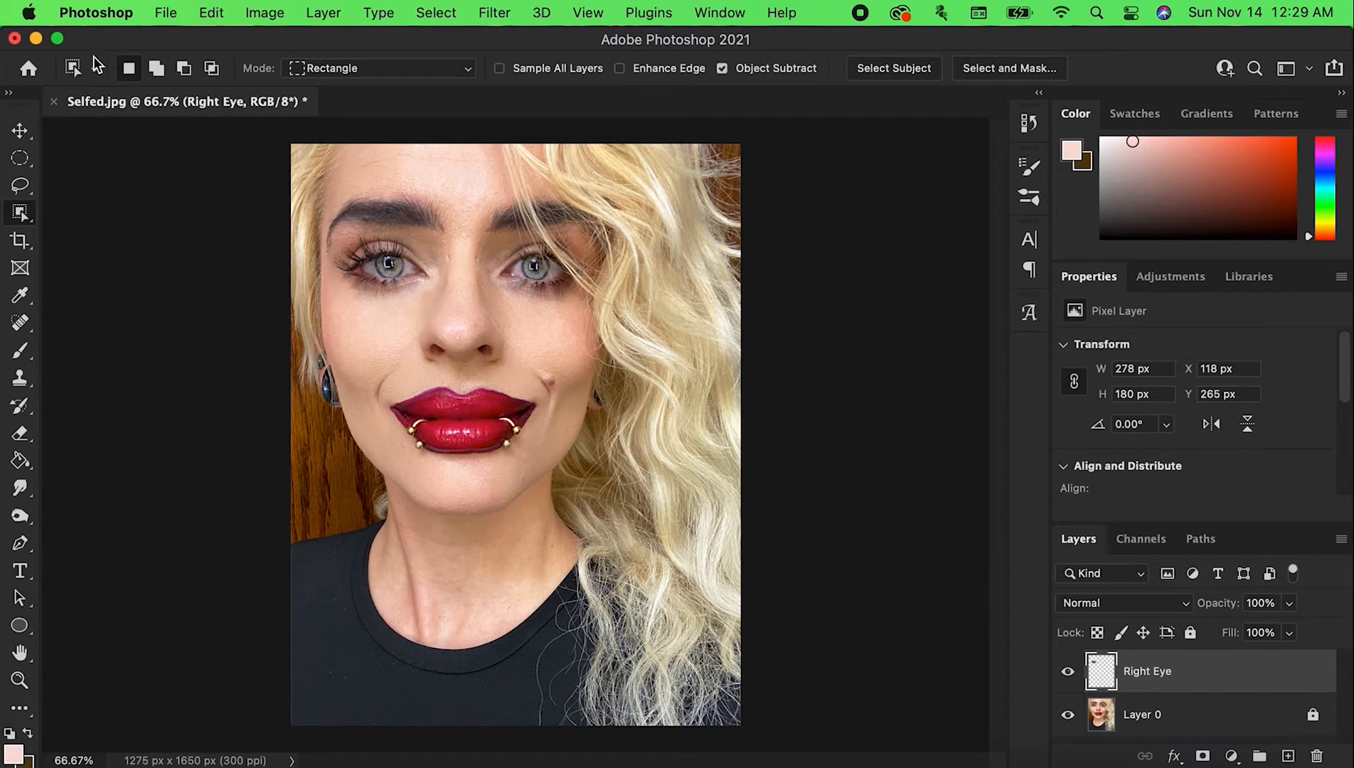
Examine the tool variants grouped with the marquee, lasso, eyedropper and healing brush tools
click(28, 157)
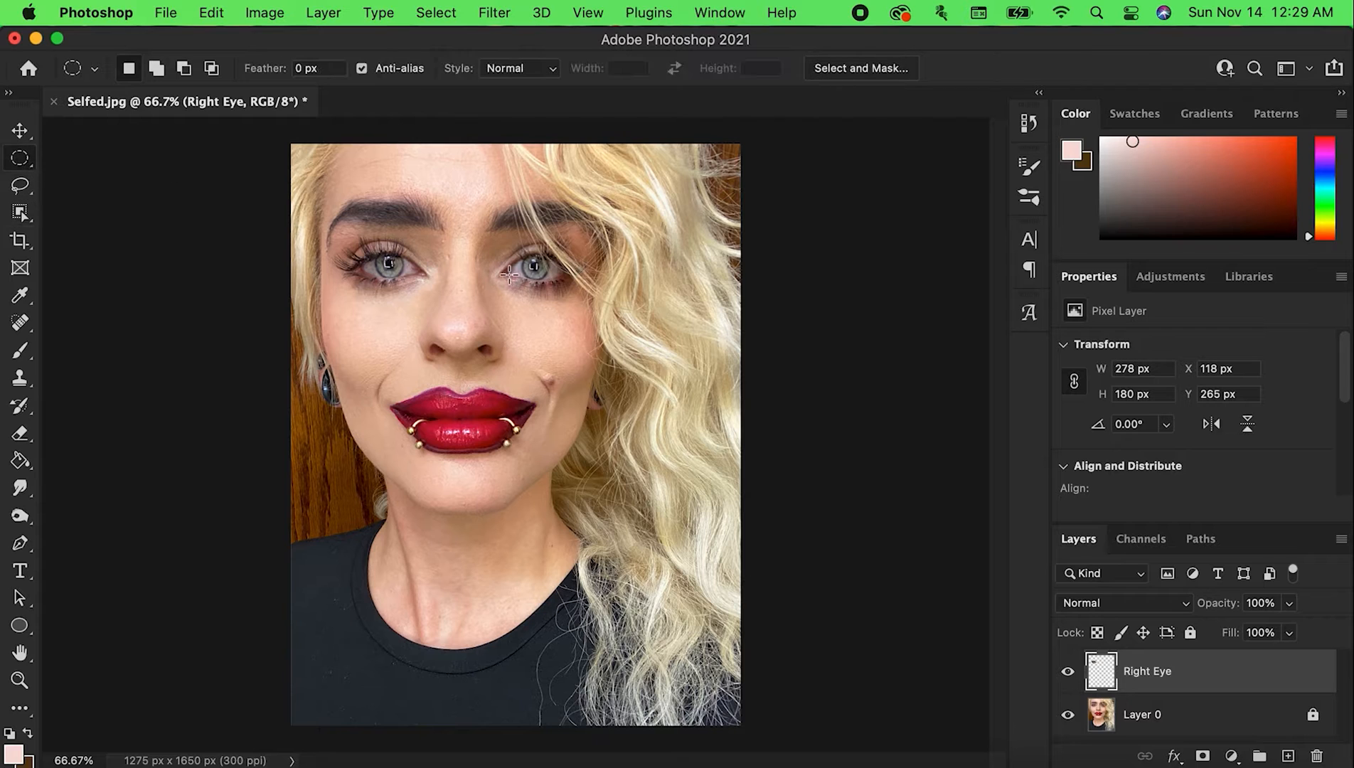
click(31, 168)
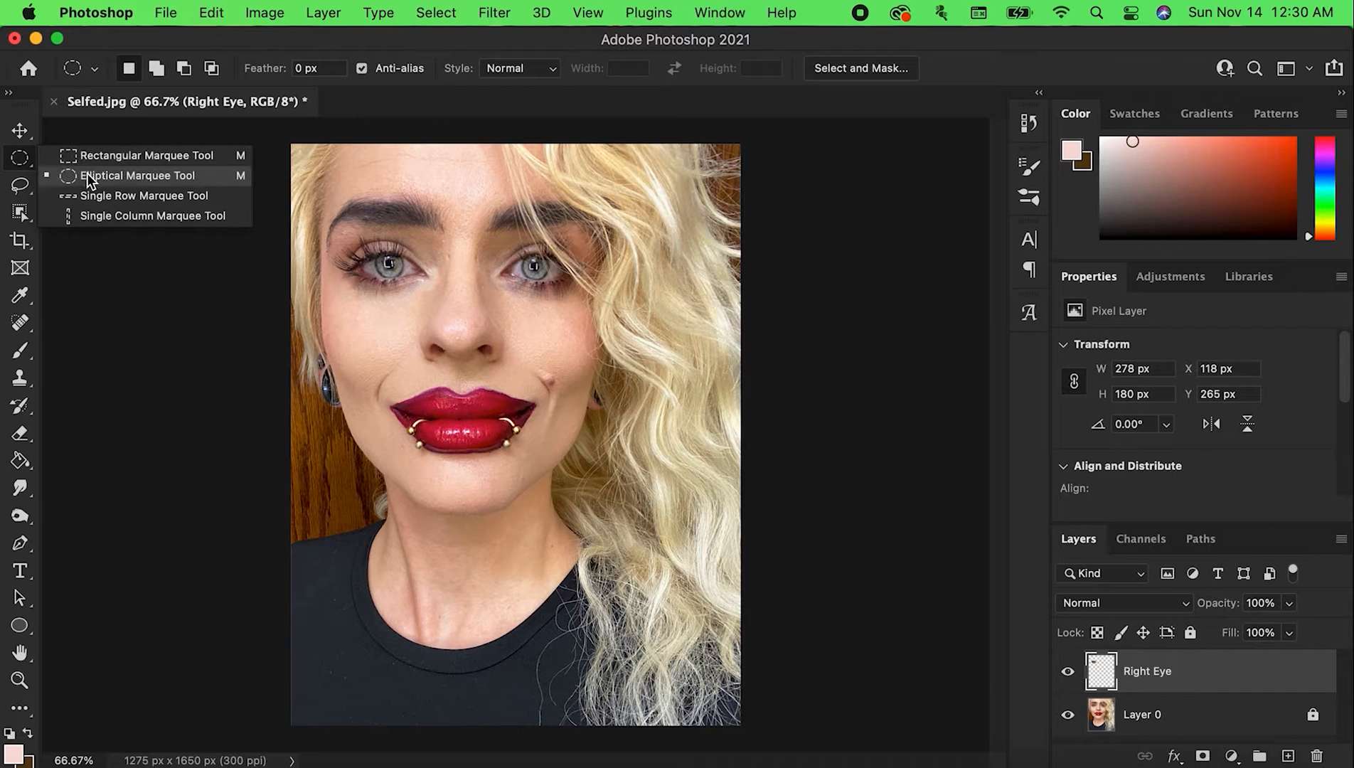
click(26, 188)
click(28, 196)
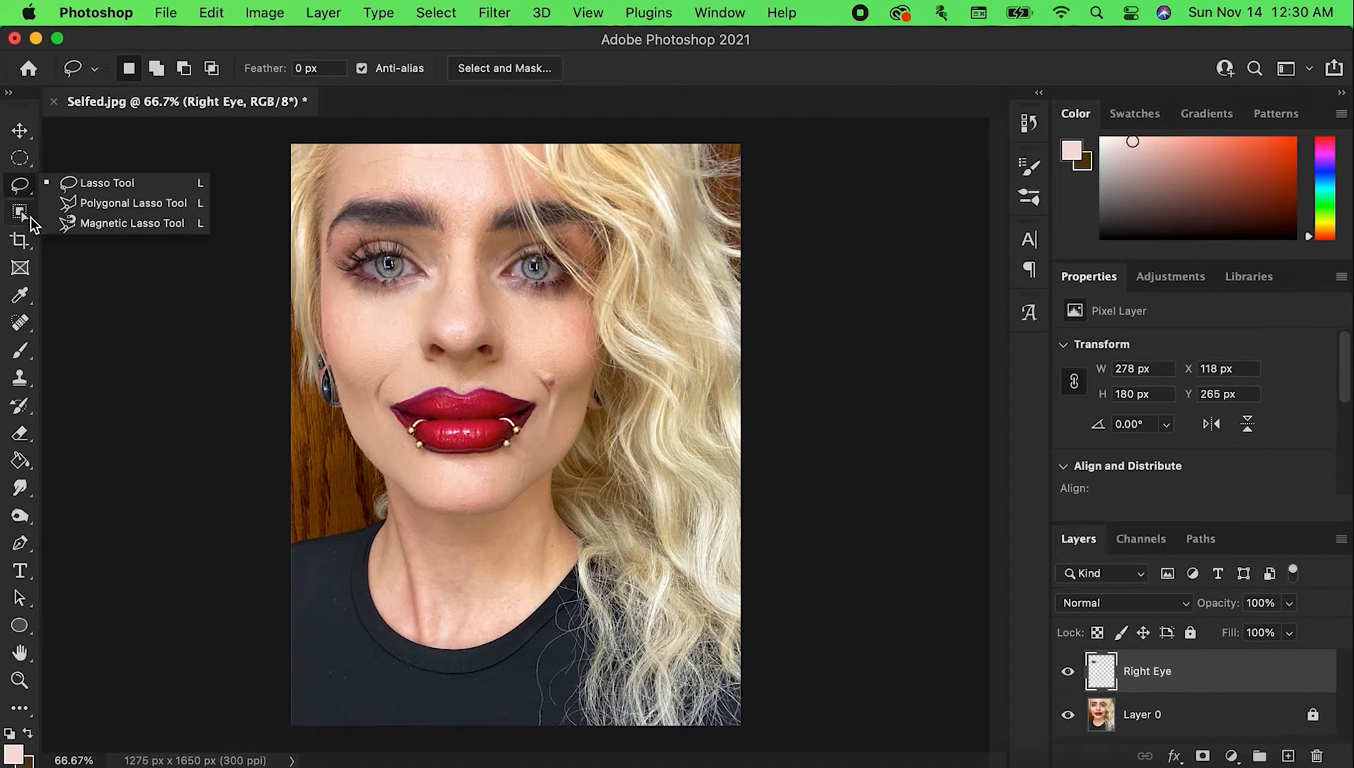
click(27, 303)
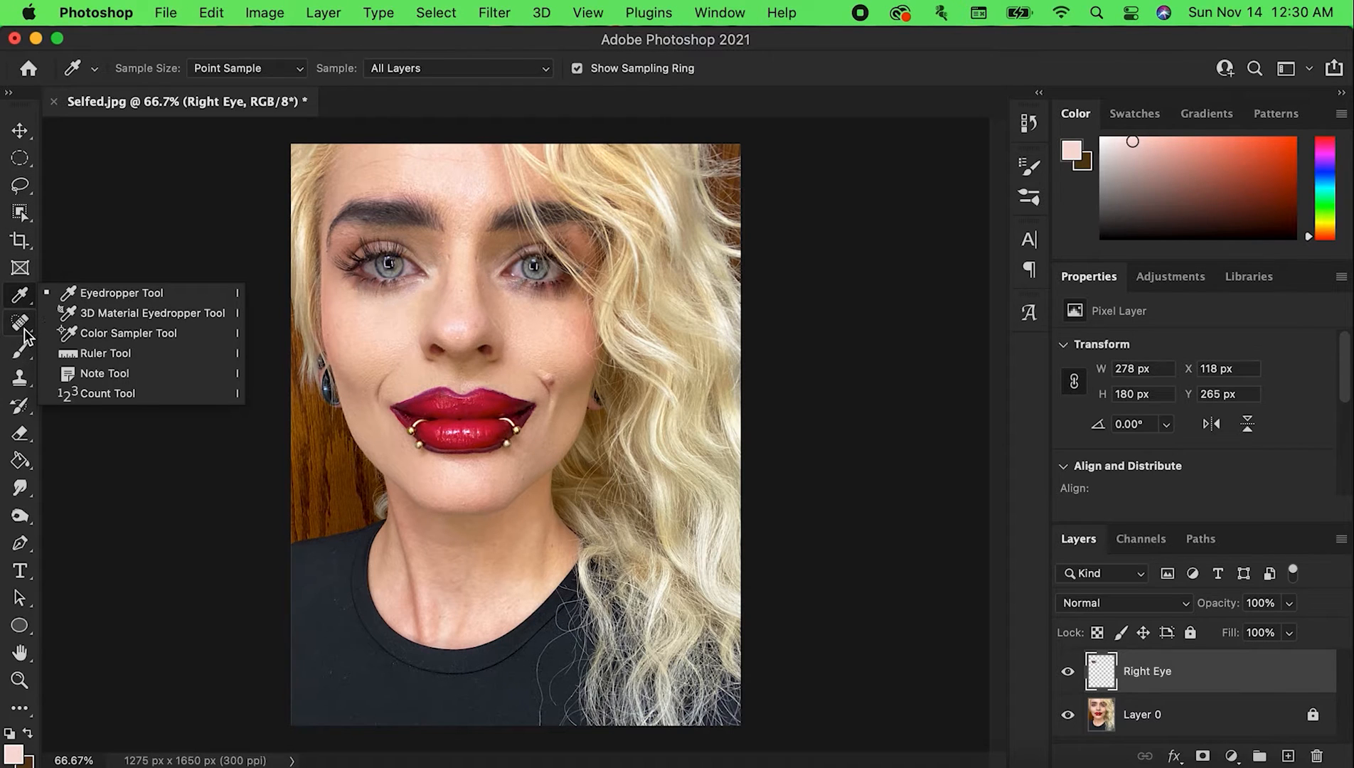
click(26, 325)
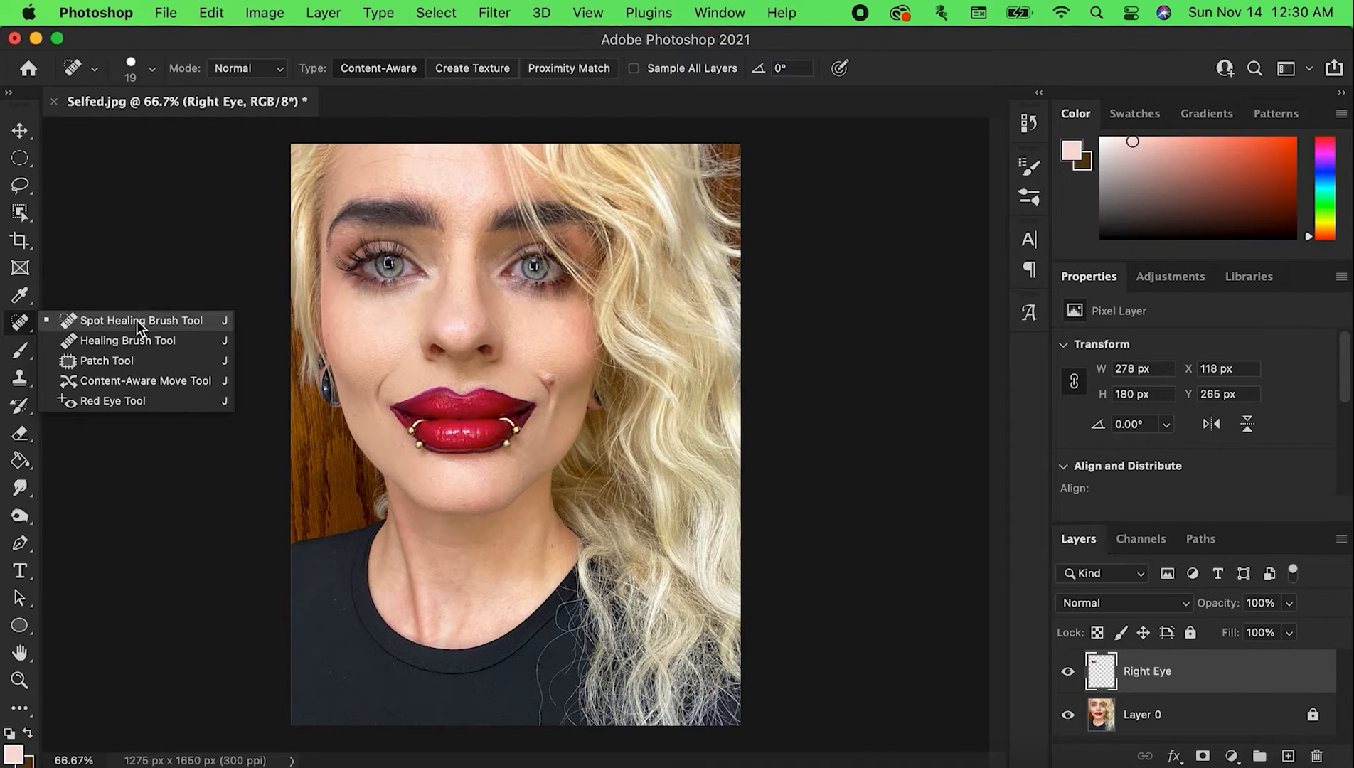
click(75, 153)
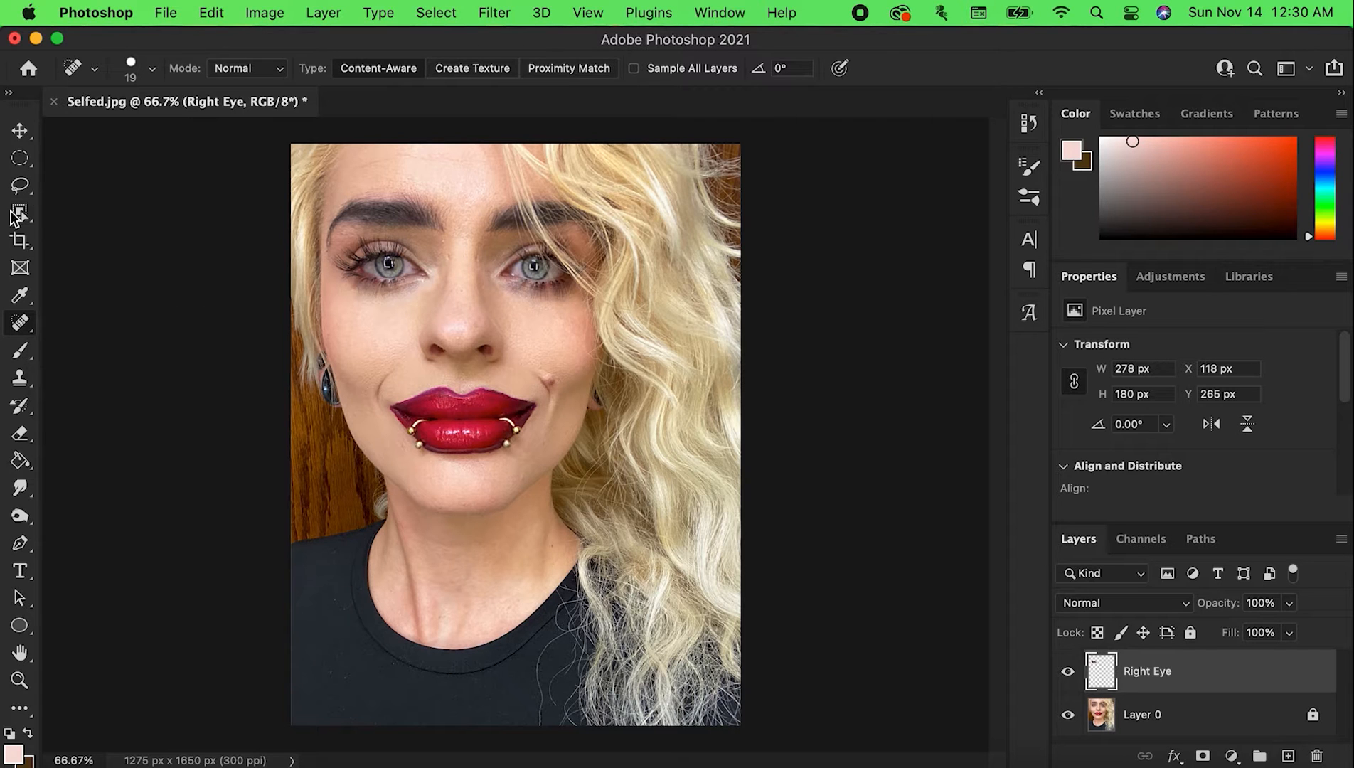
Choose the Elliptical Marquee tool and start a Free Transform on the Right Eye layer
click(17, 163)
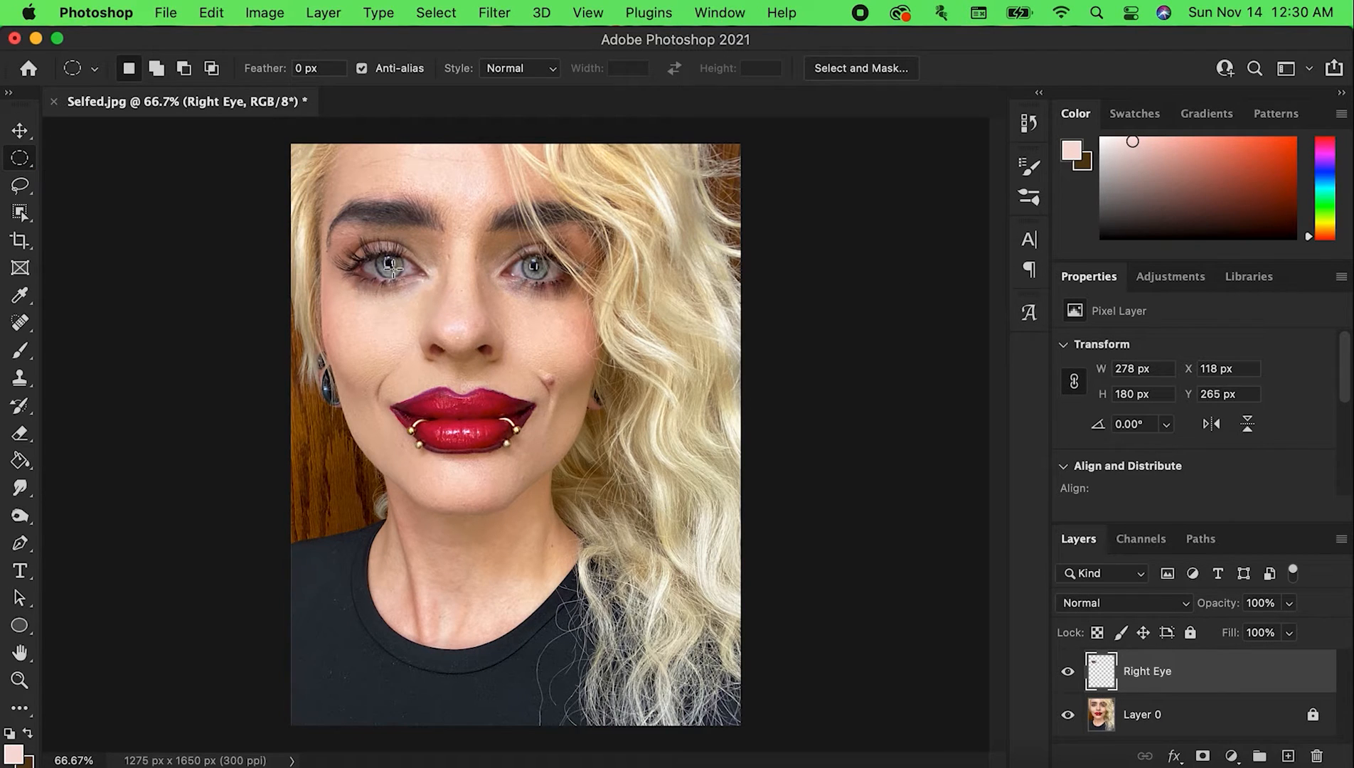
right_click(391, 267)
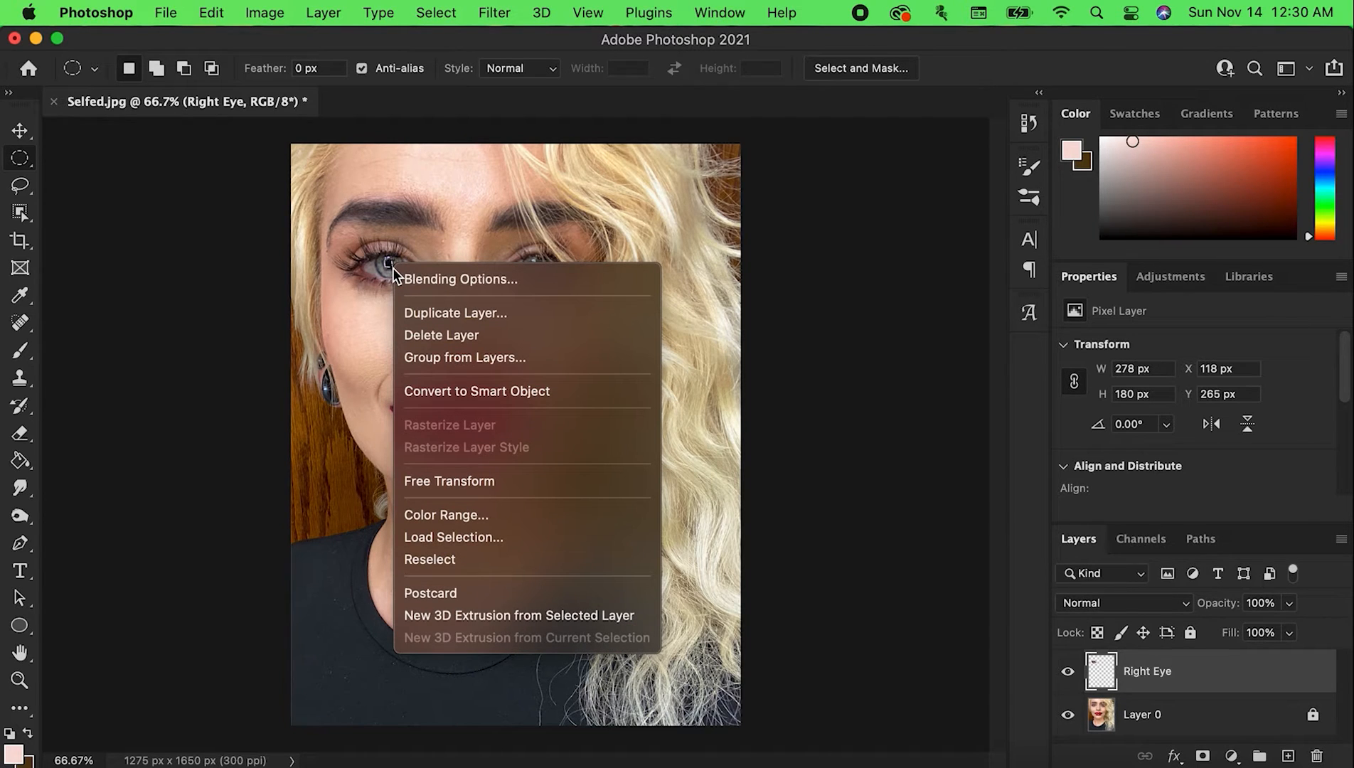
click(522, 482)
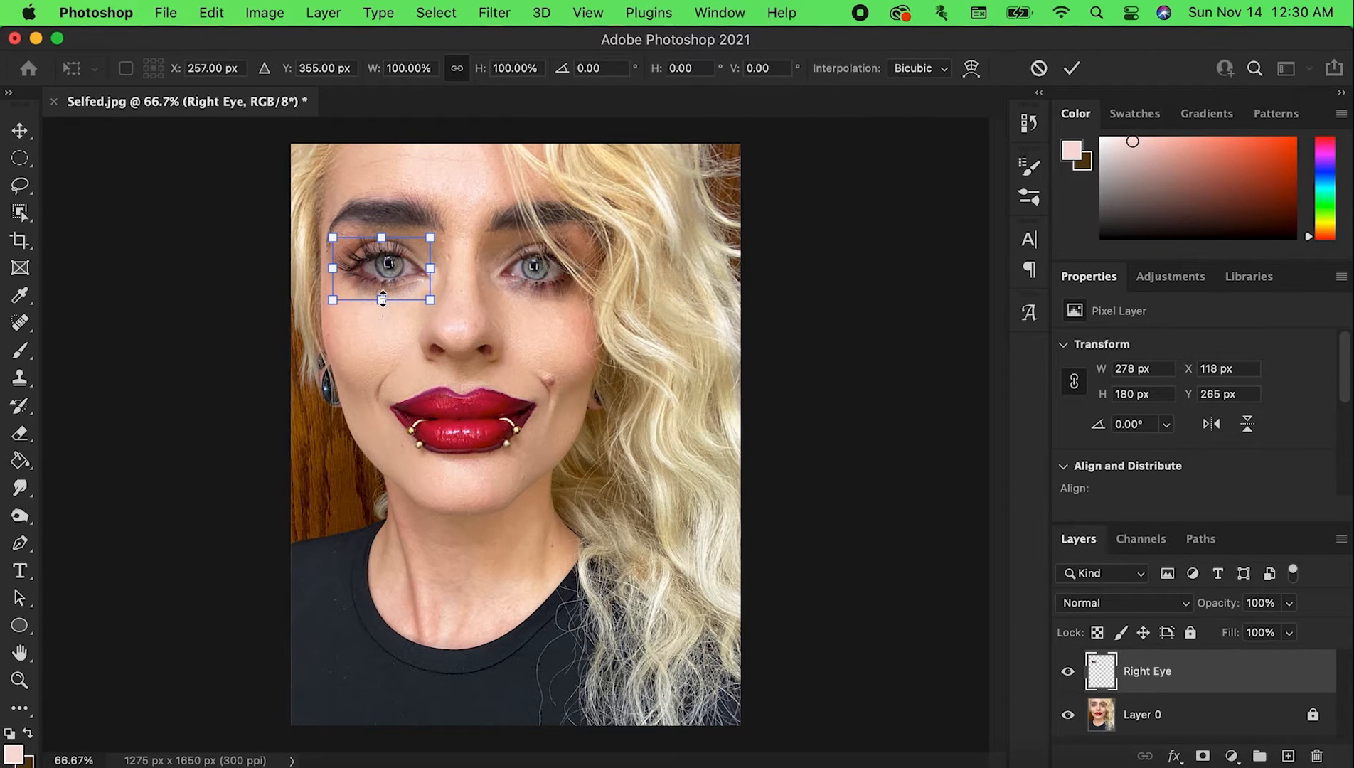
Try scaling the eye copy to about 118%, stretching its height to about 241% and rotating it, undoing each change
drag(381, 299, 396, 329)
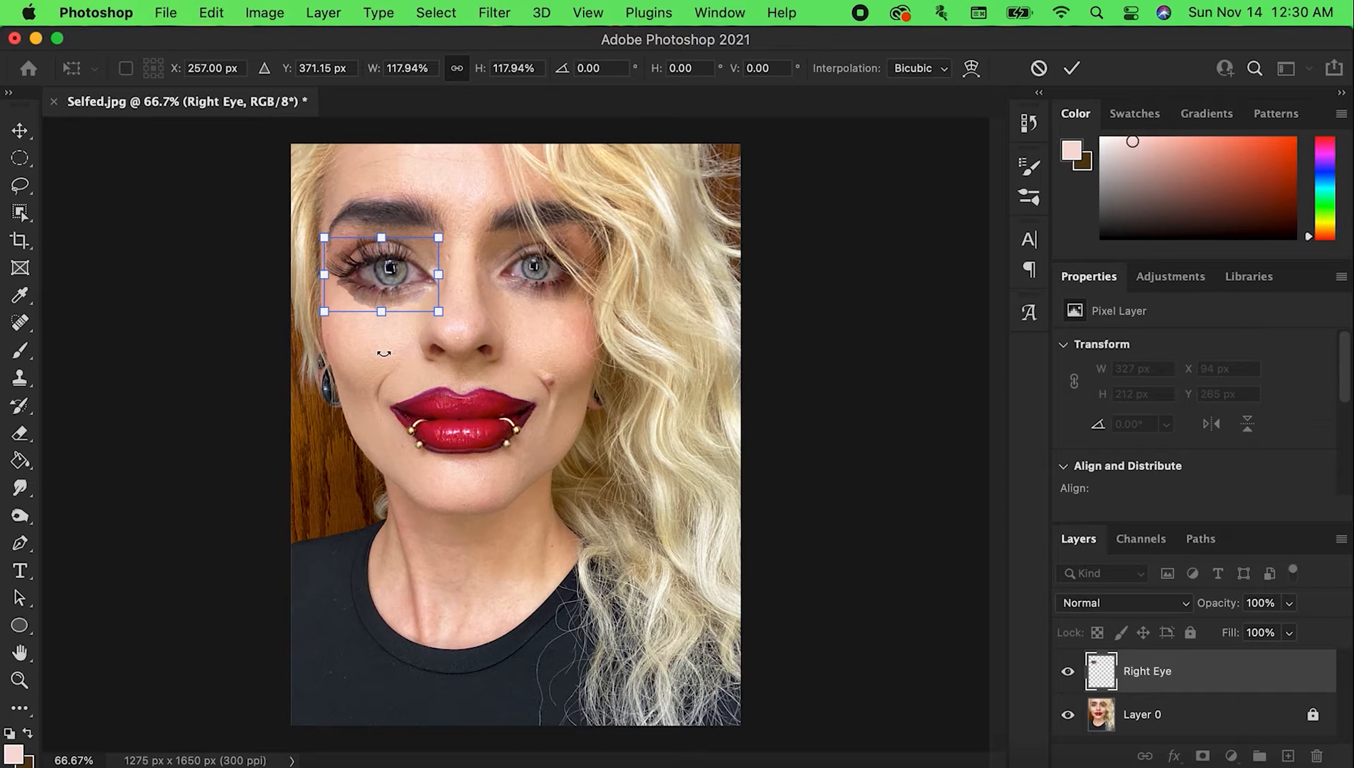
drag(381, 312, 381, 390)
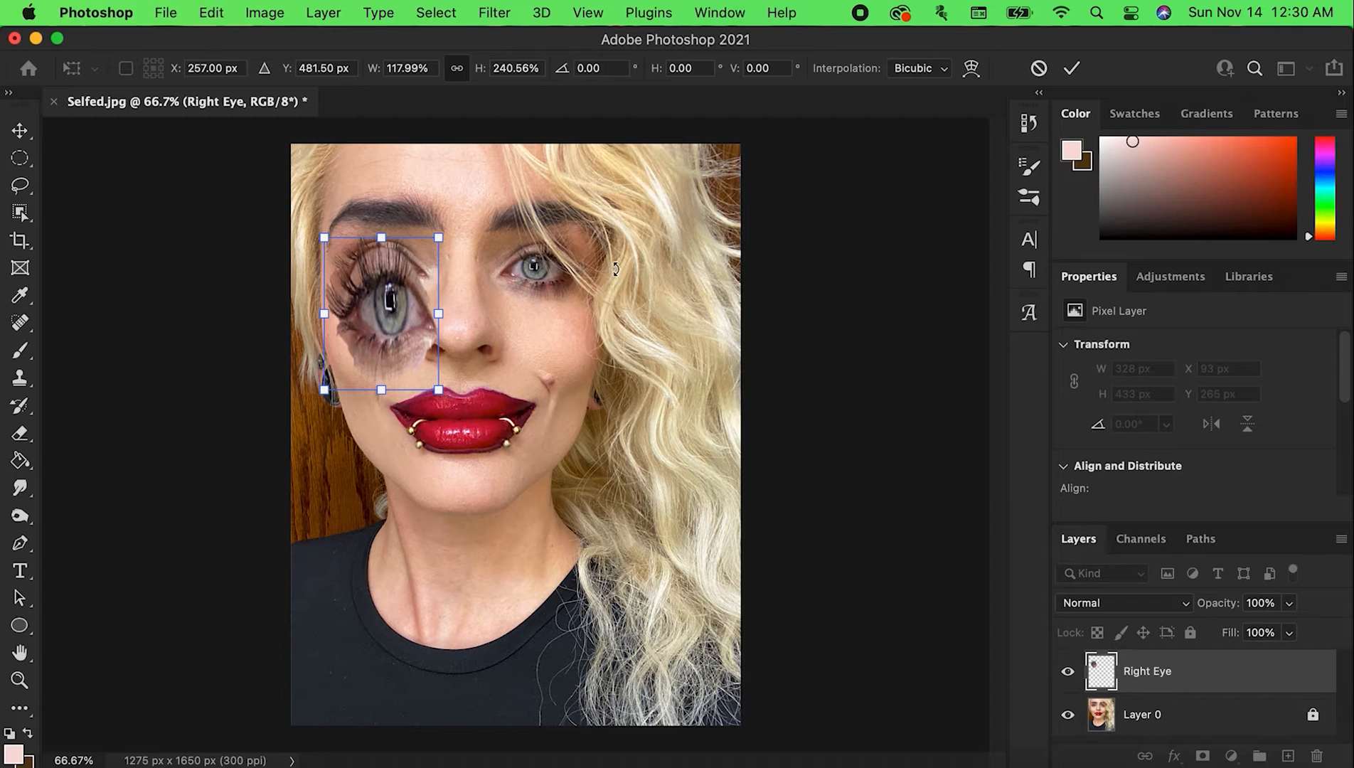
key(super+z)
key(super+z)
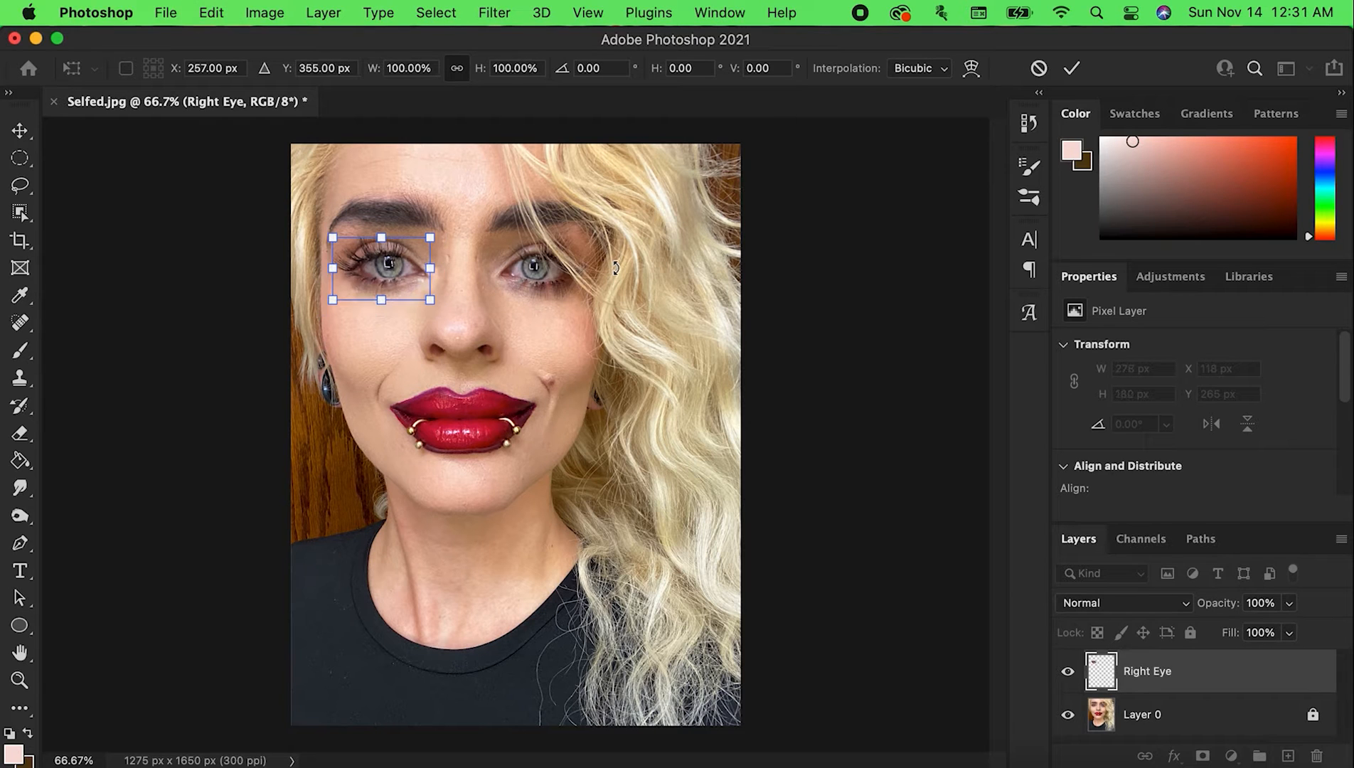
drag(469, 278, 459, 368)
key(super+z)
Flip the eye copy vertically and move it onto the cheek directly below the original eye
right_click(401, 269)
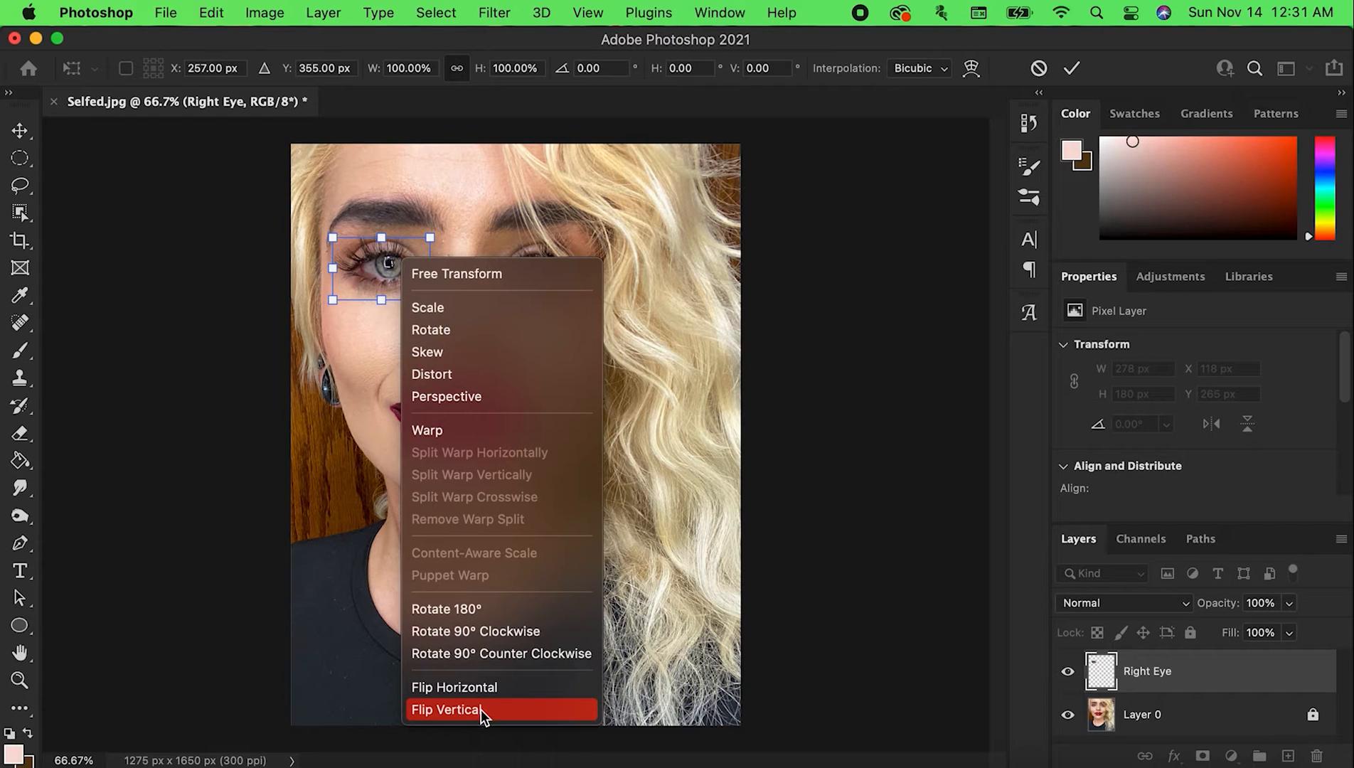
click(513, 713)
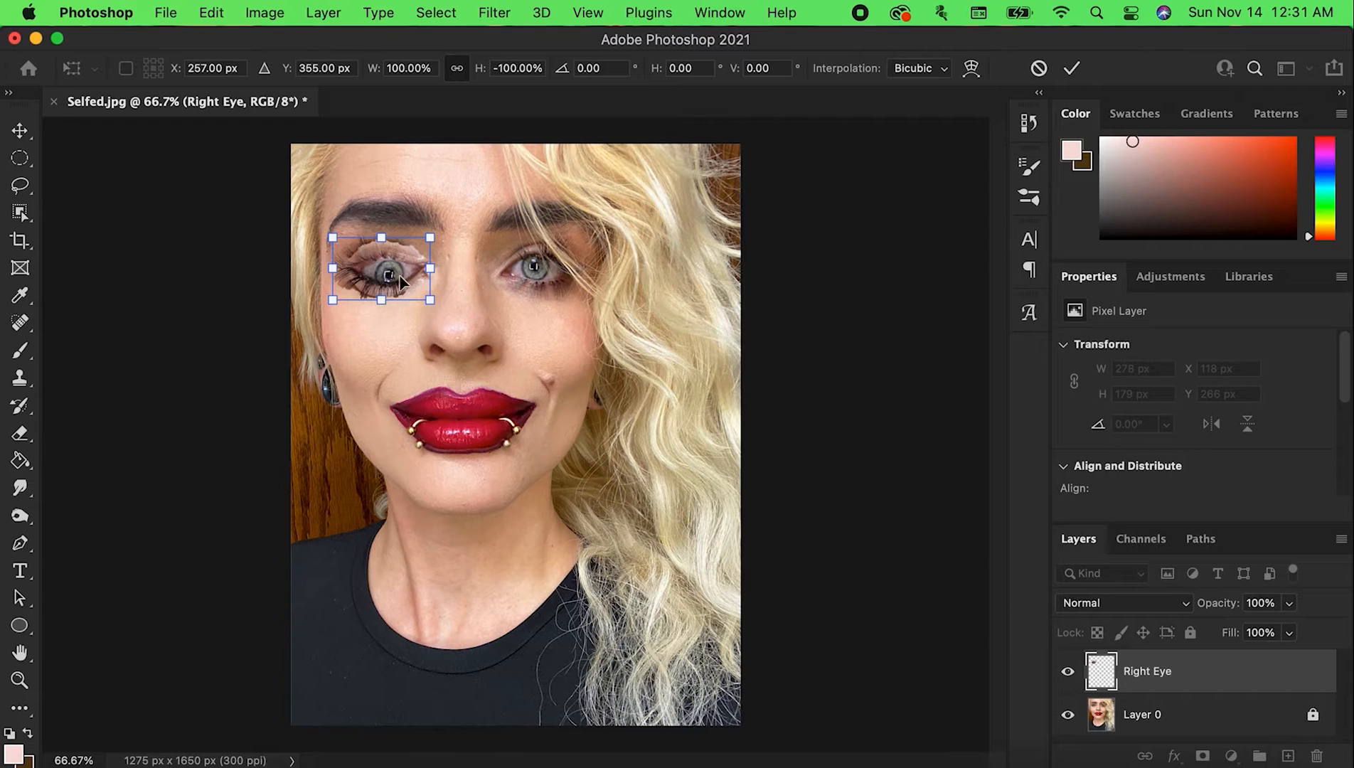
drag(398, 280, 389, 329)
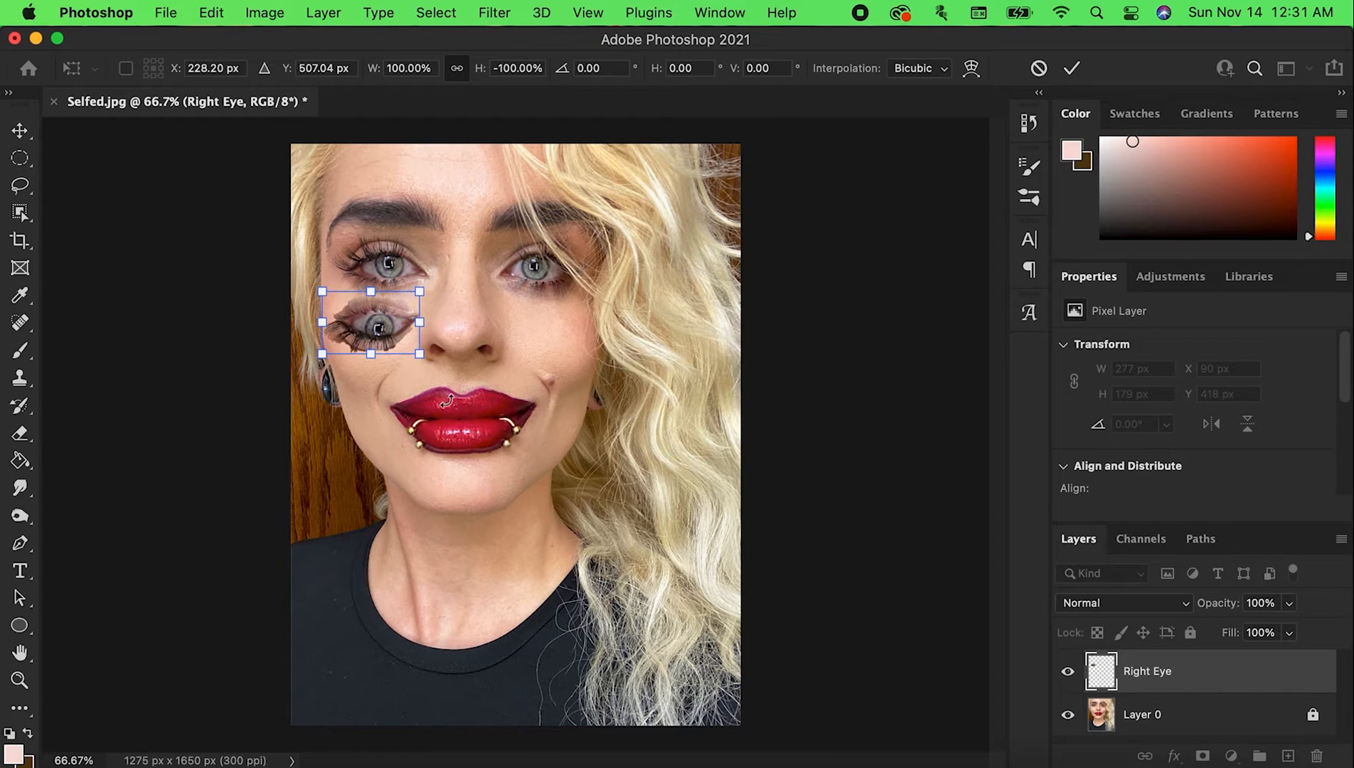
Rotate the flipped eye by about 12.66°, nudge it up closer to the original eye, and apply the transform
drag(439, 387, 424, 396)
drag(395, 332, 395, 324)
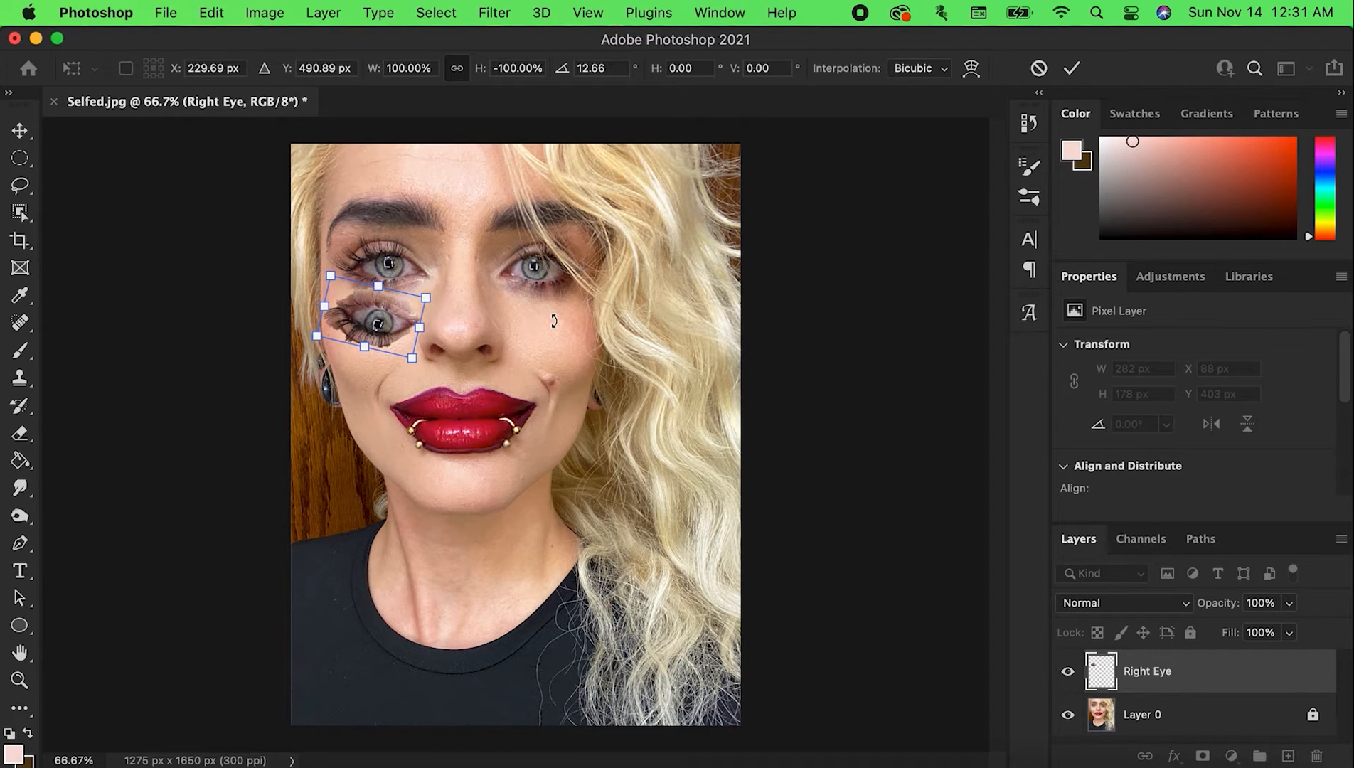
key(Return)
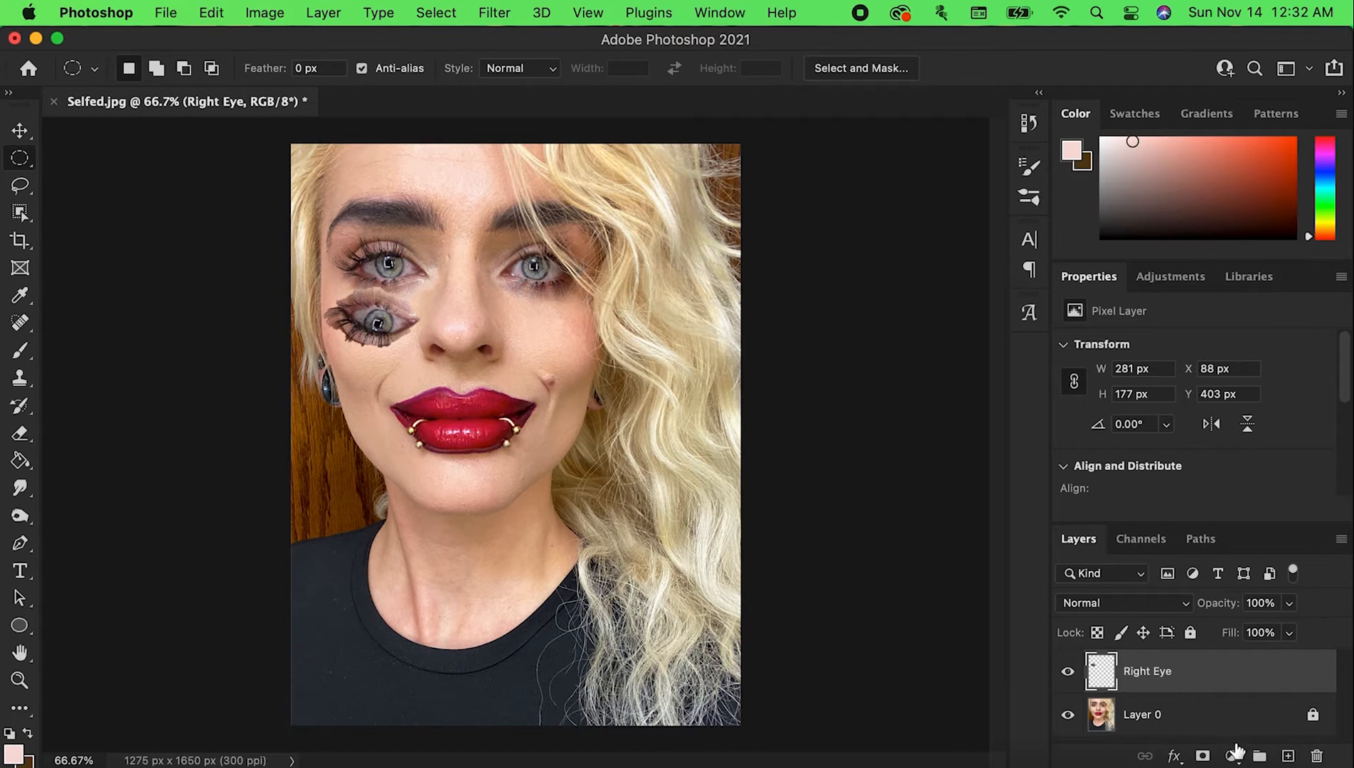
Add a layer mask to the Right Eye layer and set the Brush tool's size to 125 px
click(1202, 755)
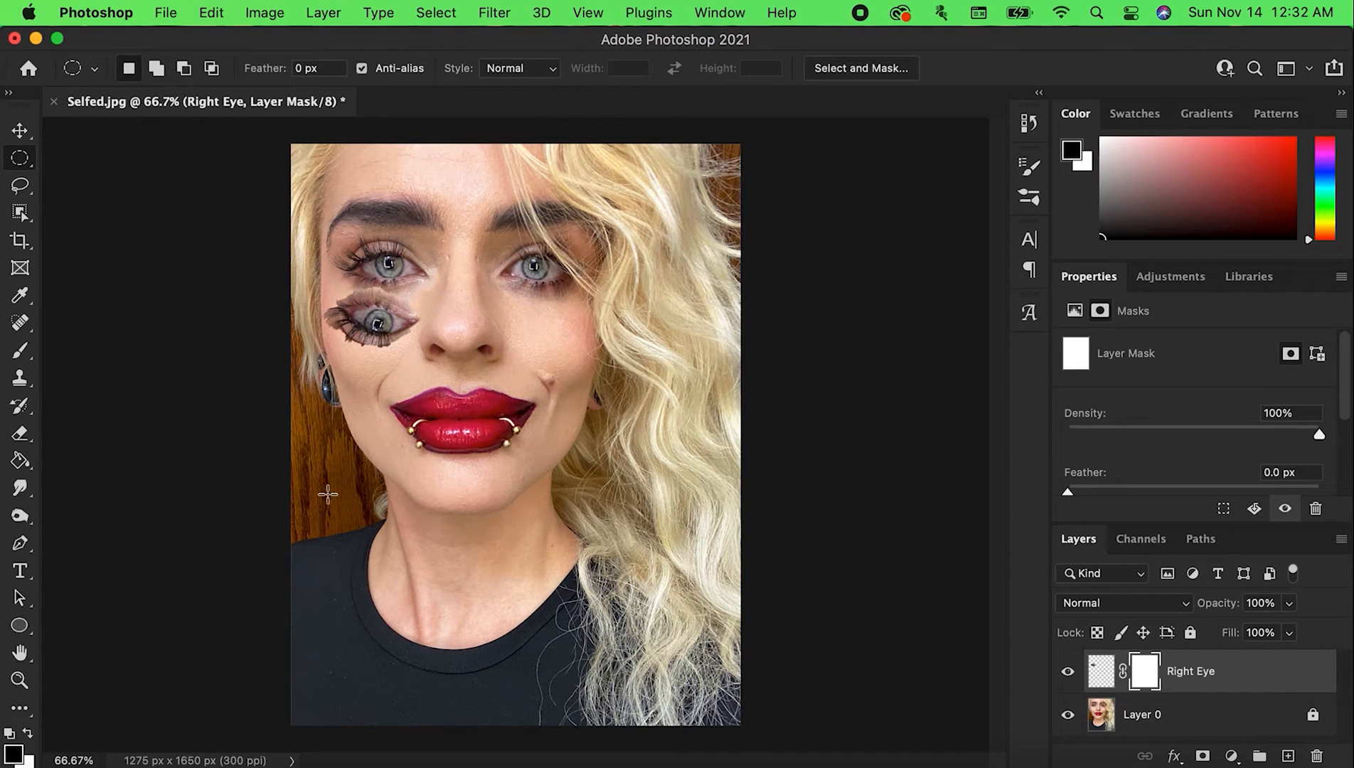
click(17, 361)
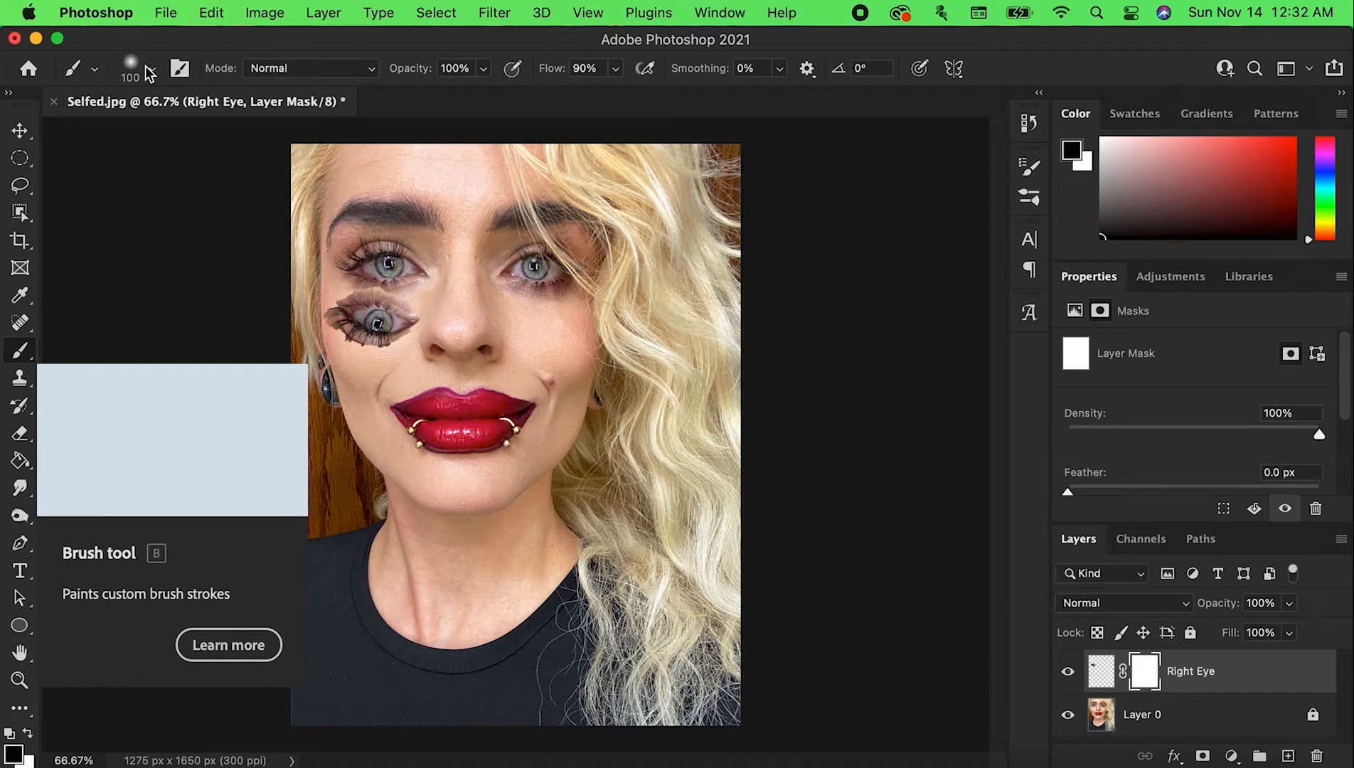
click(151, 70)
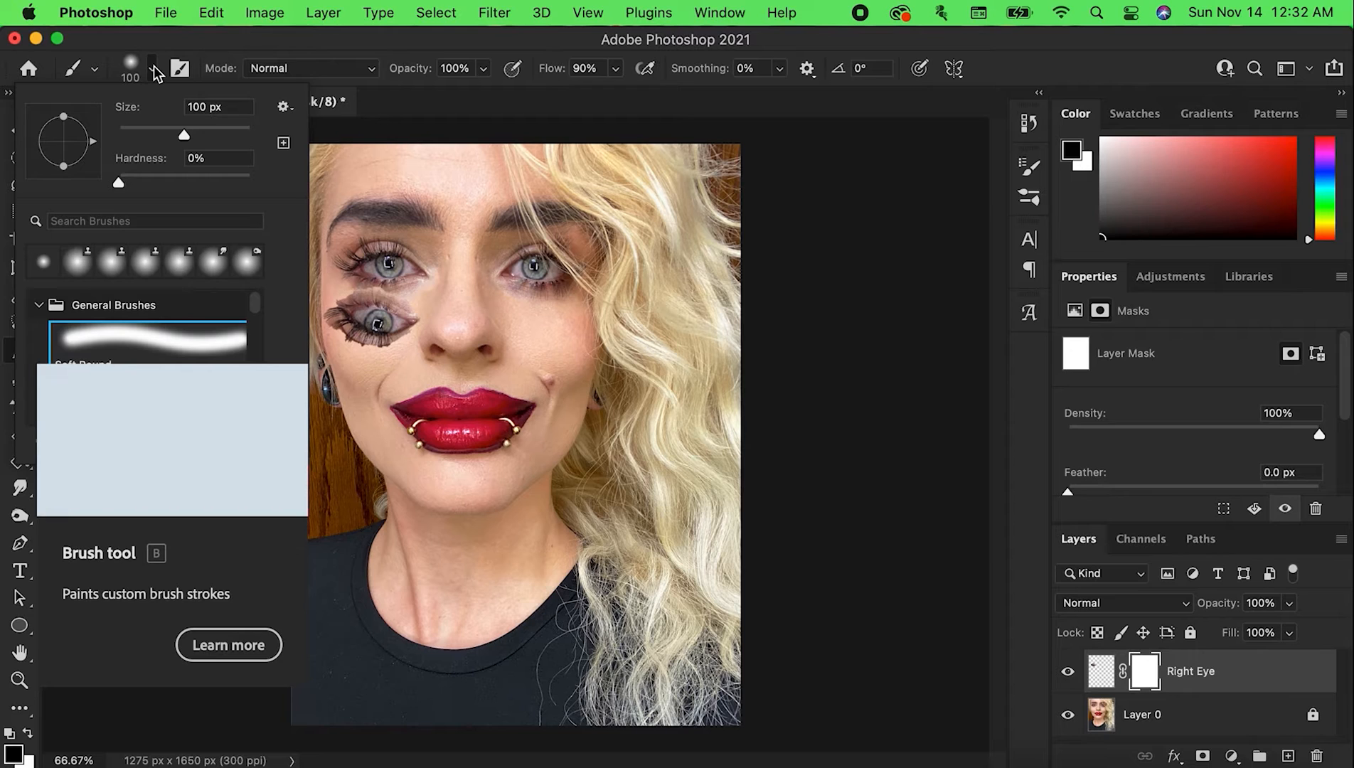
click(154, 66)
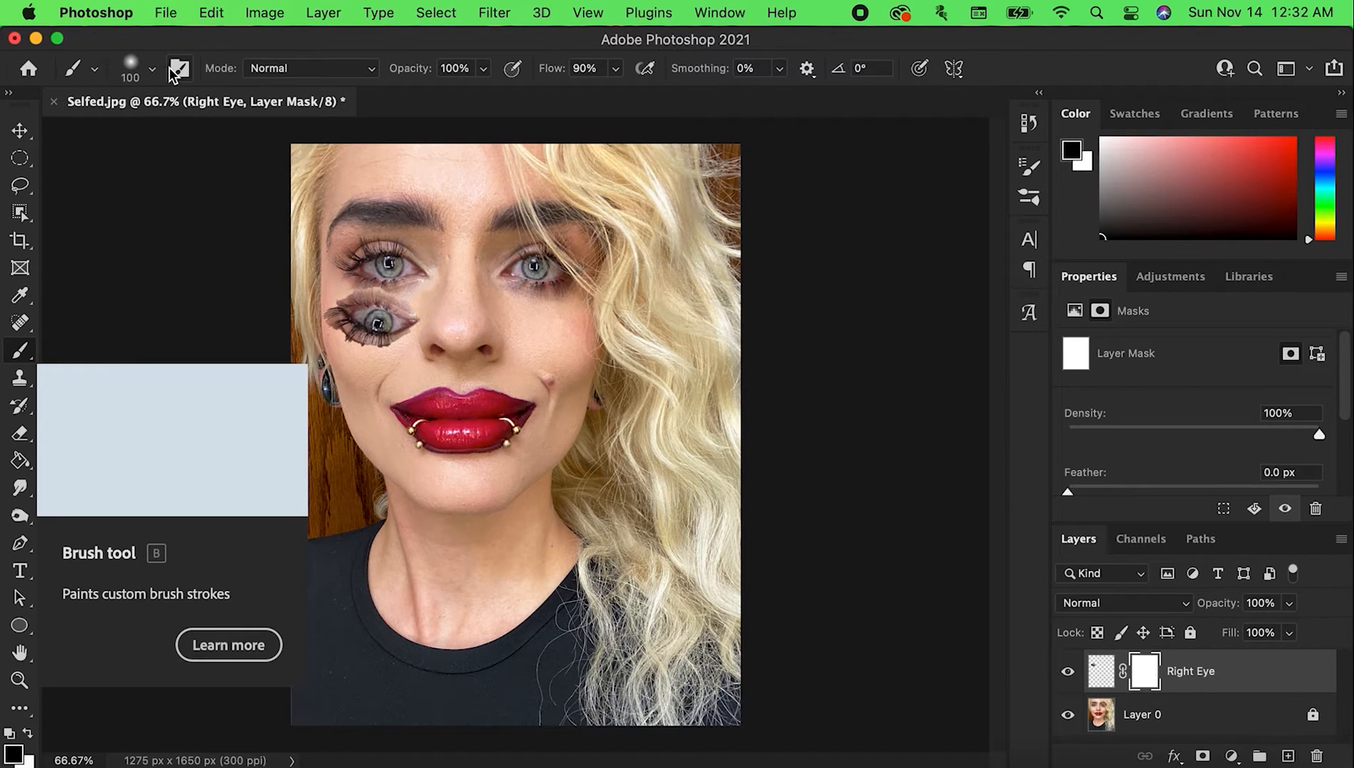
click(154, 69)
scroll(139, 324, down, 1)
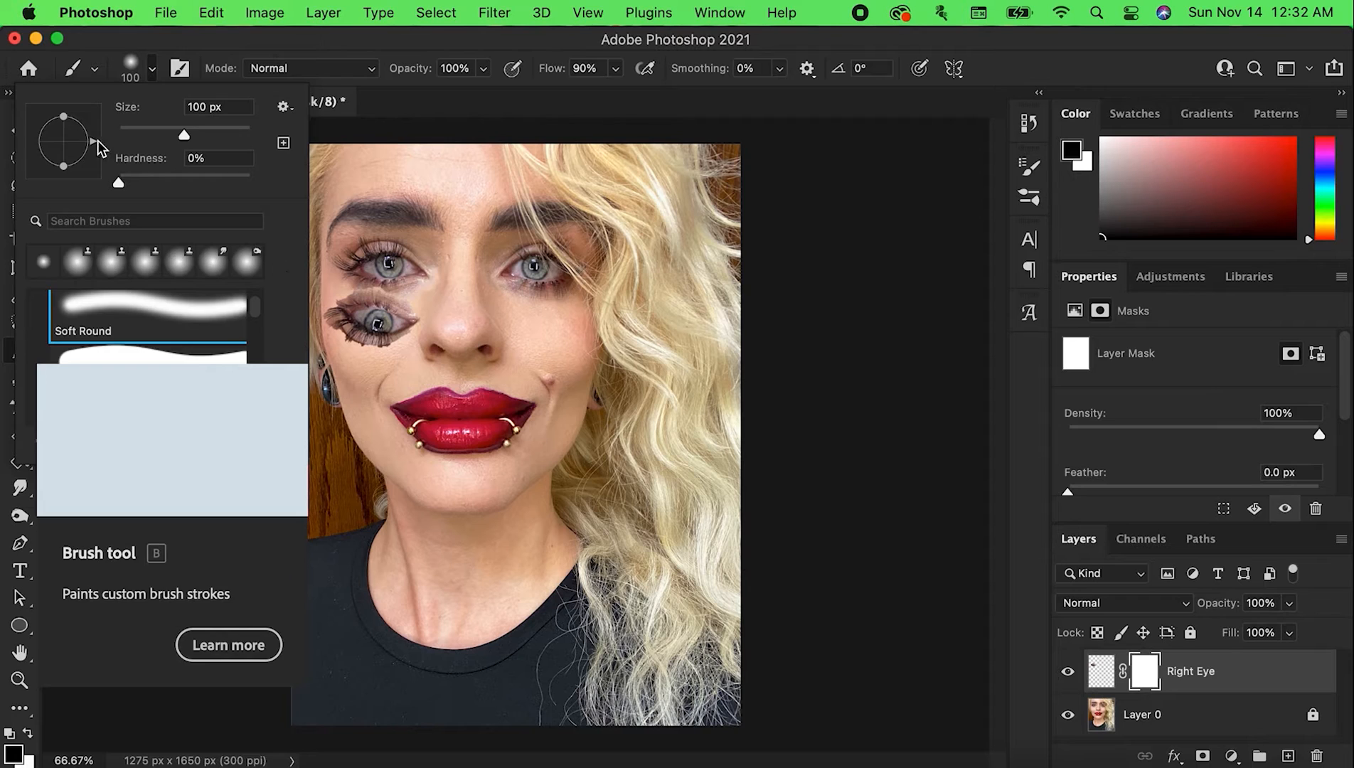
key([)
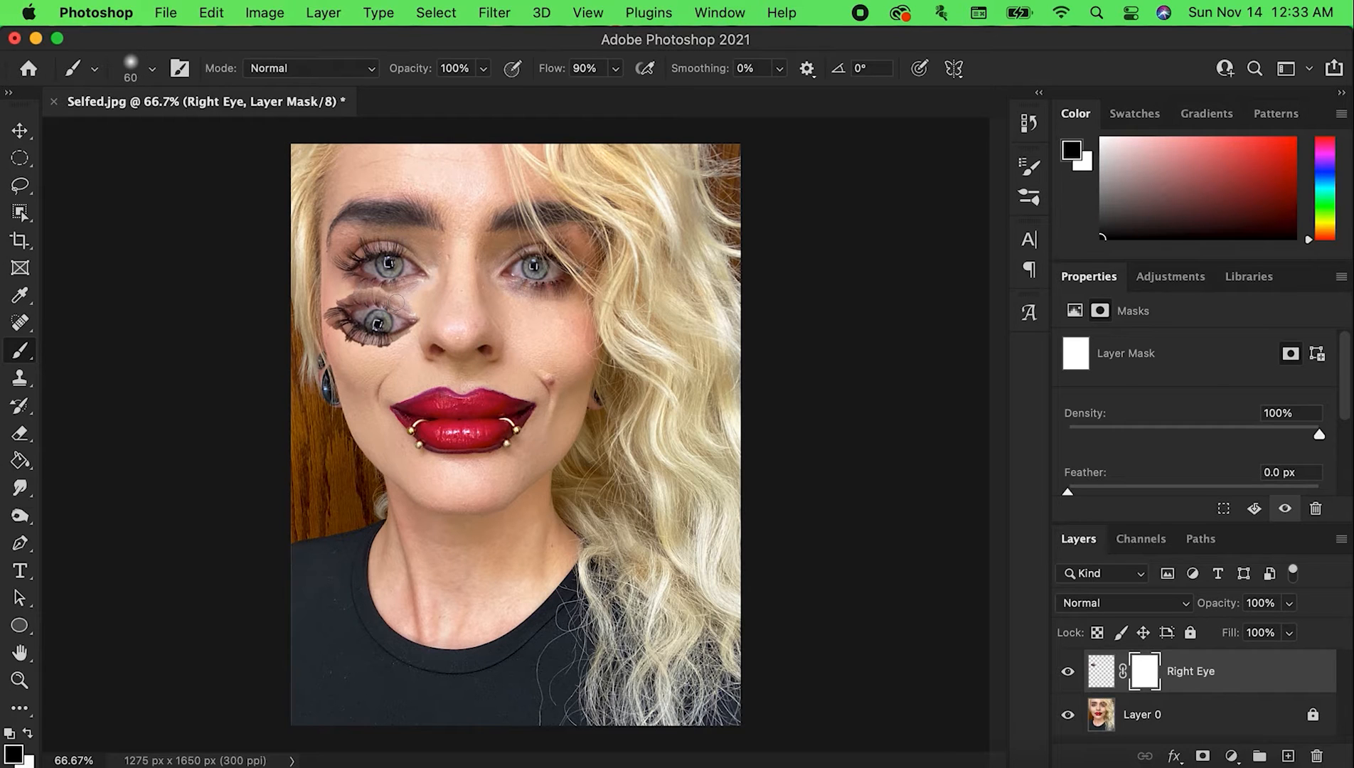
key(bracketright)
key(bracketright)
Set the brush opacity to 50%
click(480, 70)
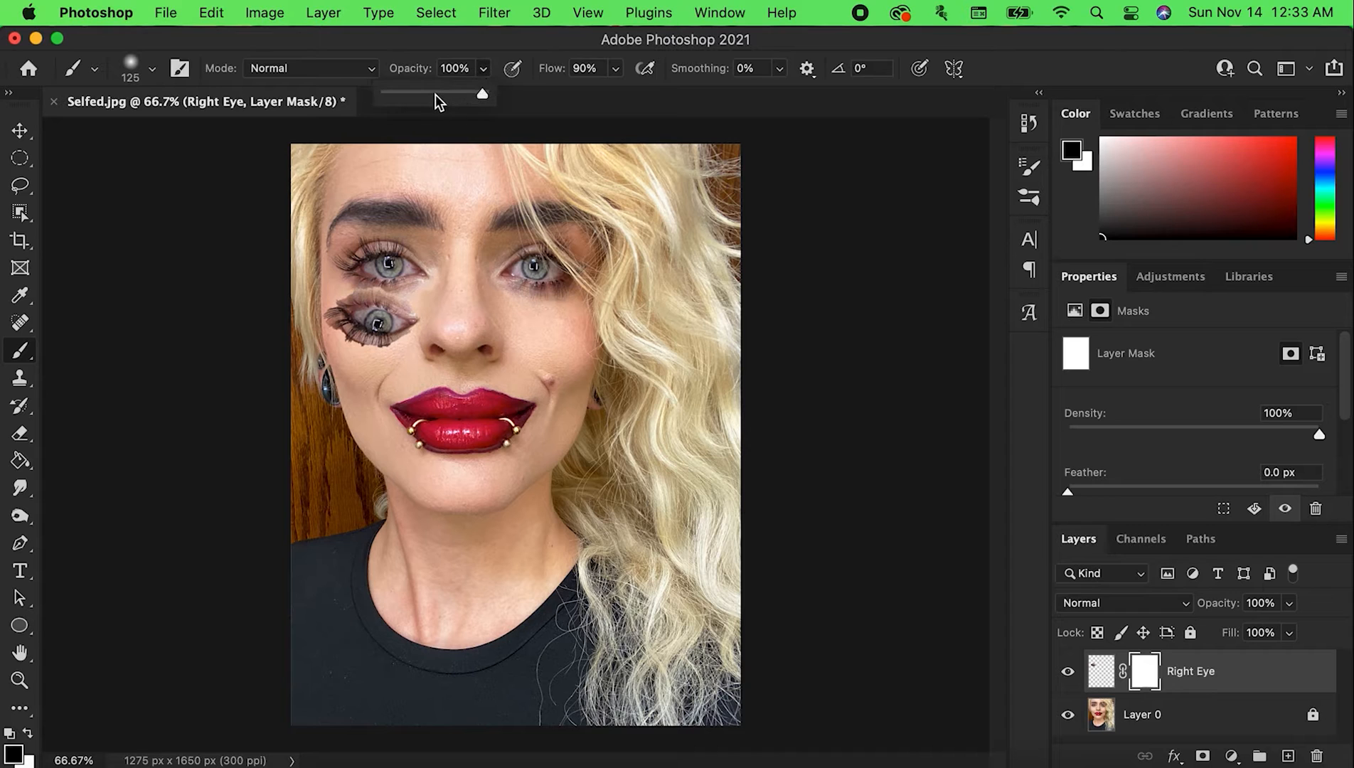
click(435, 94)
click(876, 209)
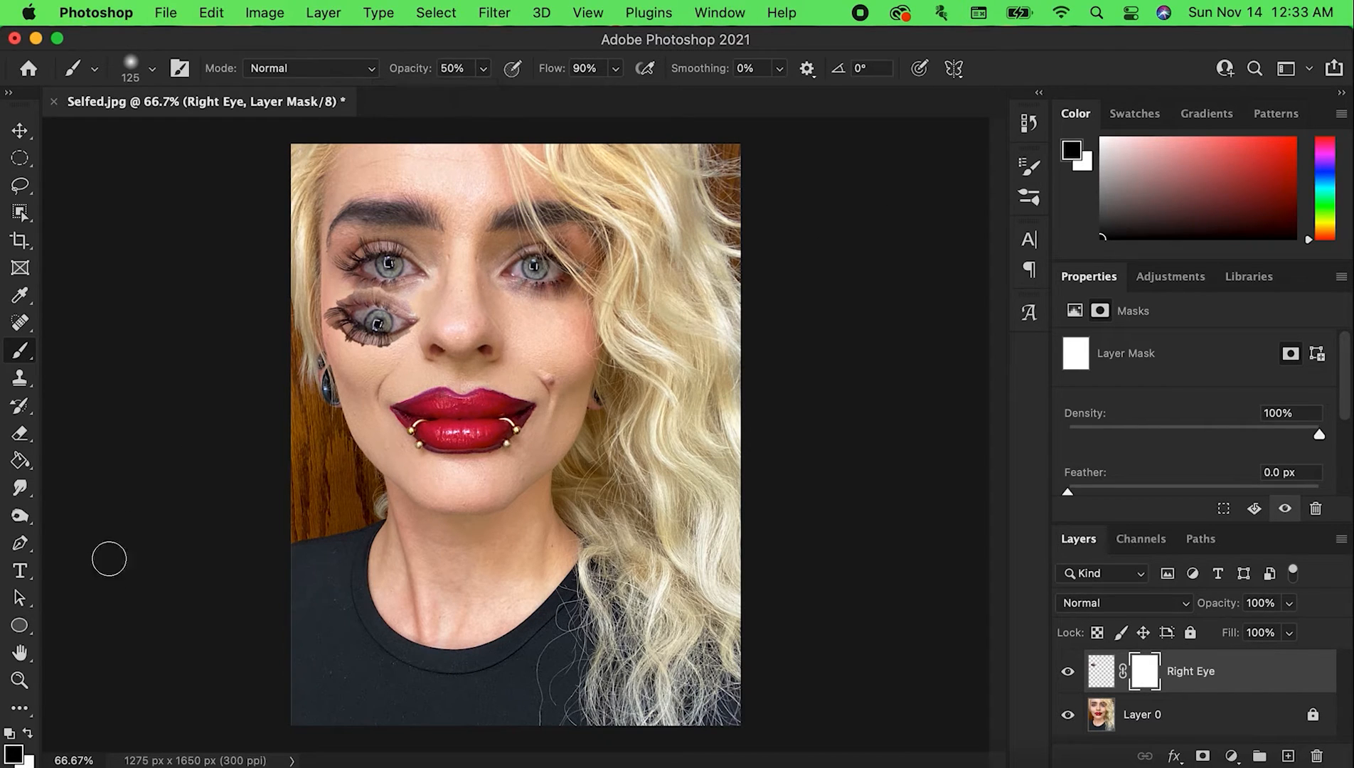
drag(374, 316, 391, 327)
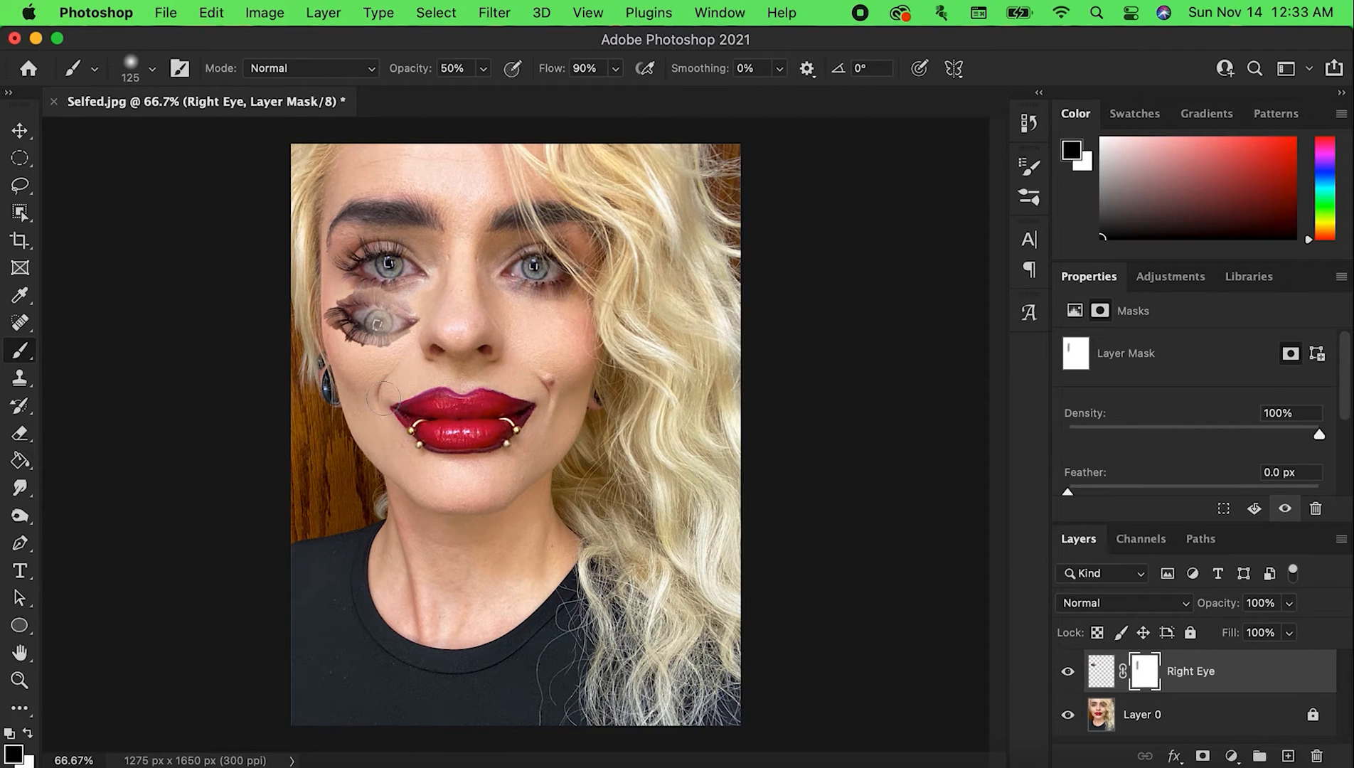
click(22, 431)
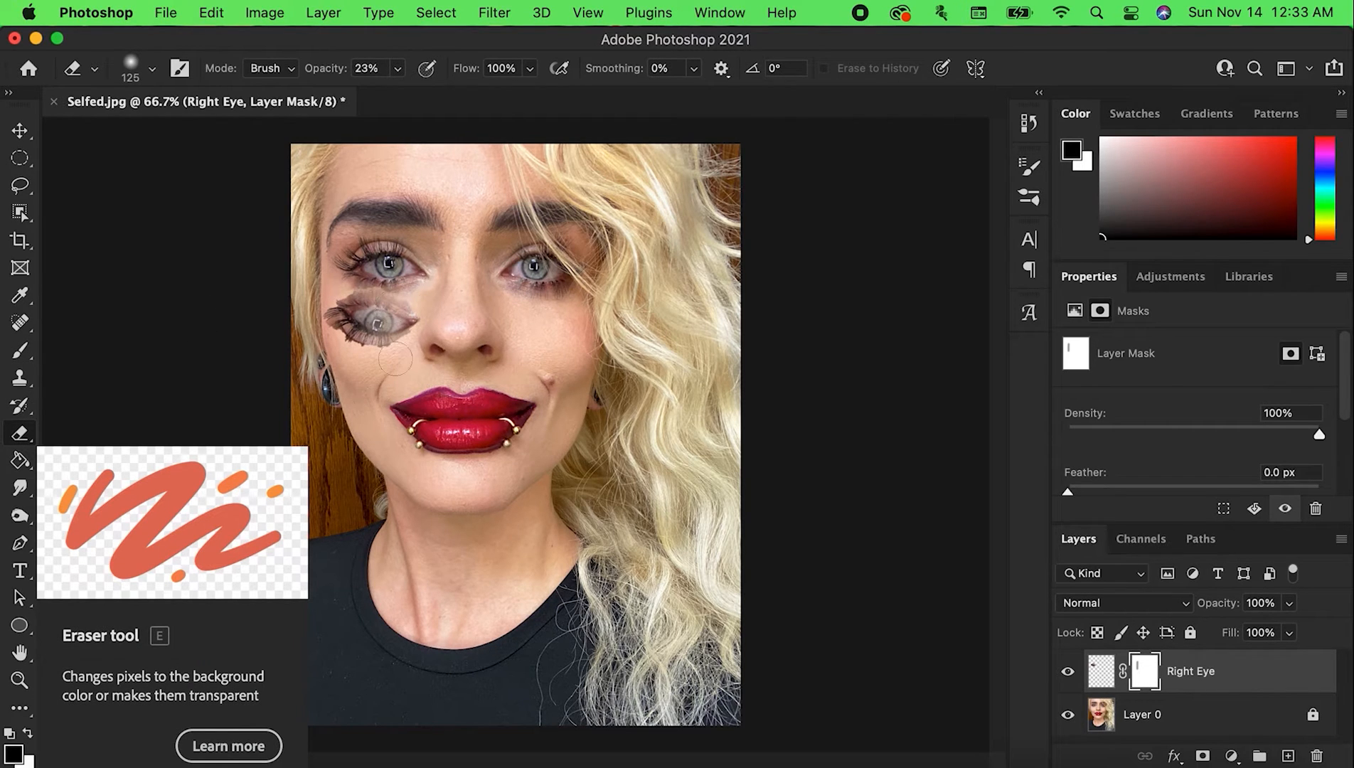
key(super+z)
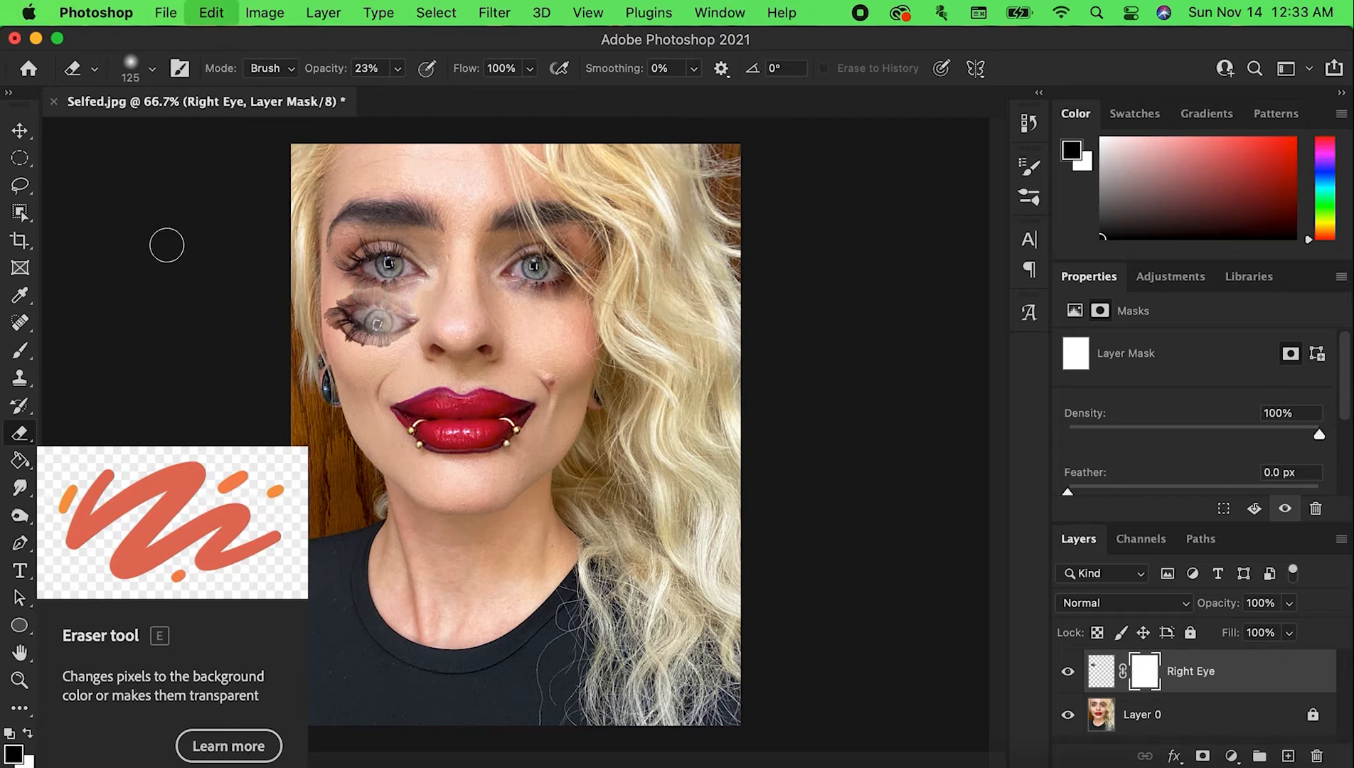
Brush black on the Right Eye layer mask around the flipped eye to blend its hard edges into the cheek
click(20, 352)
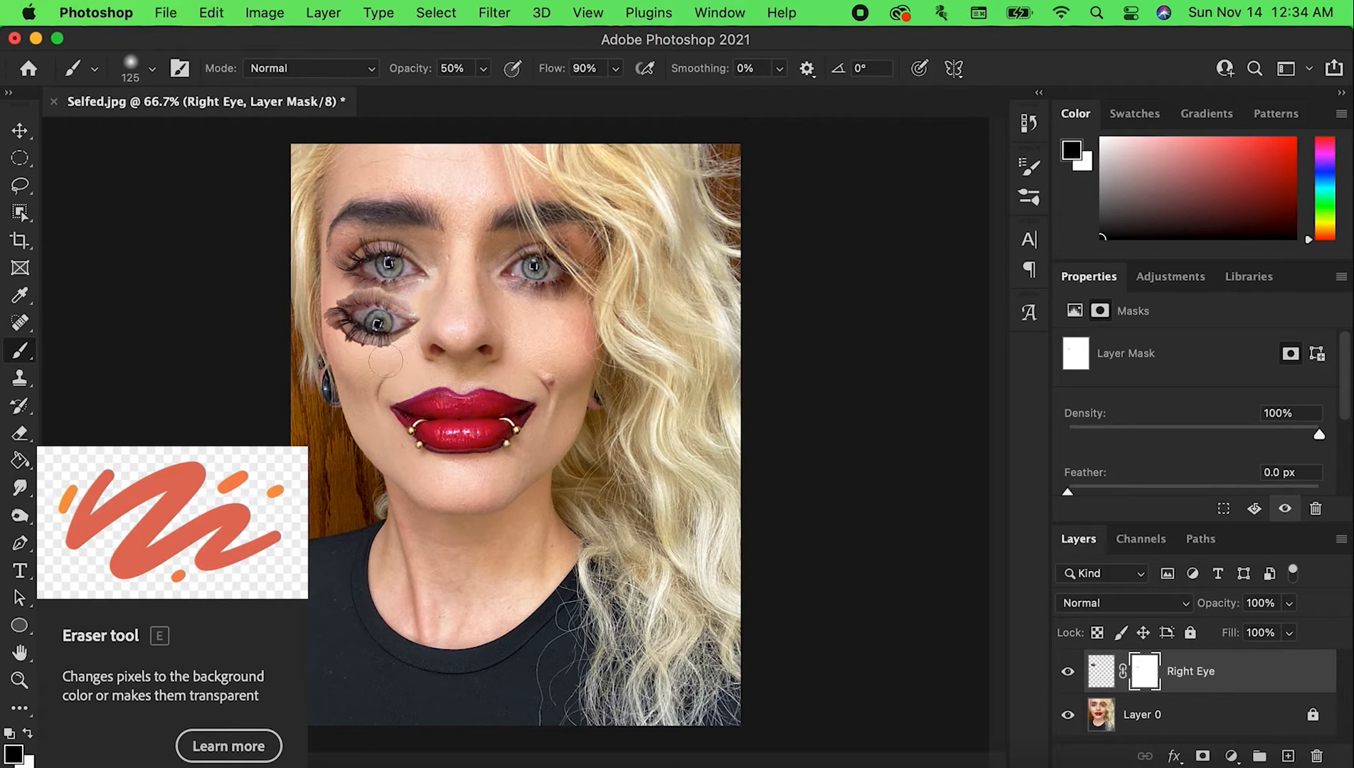
mouse_move(390, 354)
mouse_down()
mouse_move(354, 361)
mouse_move(337, 319)
mouse_up()
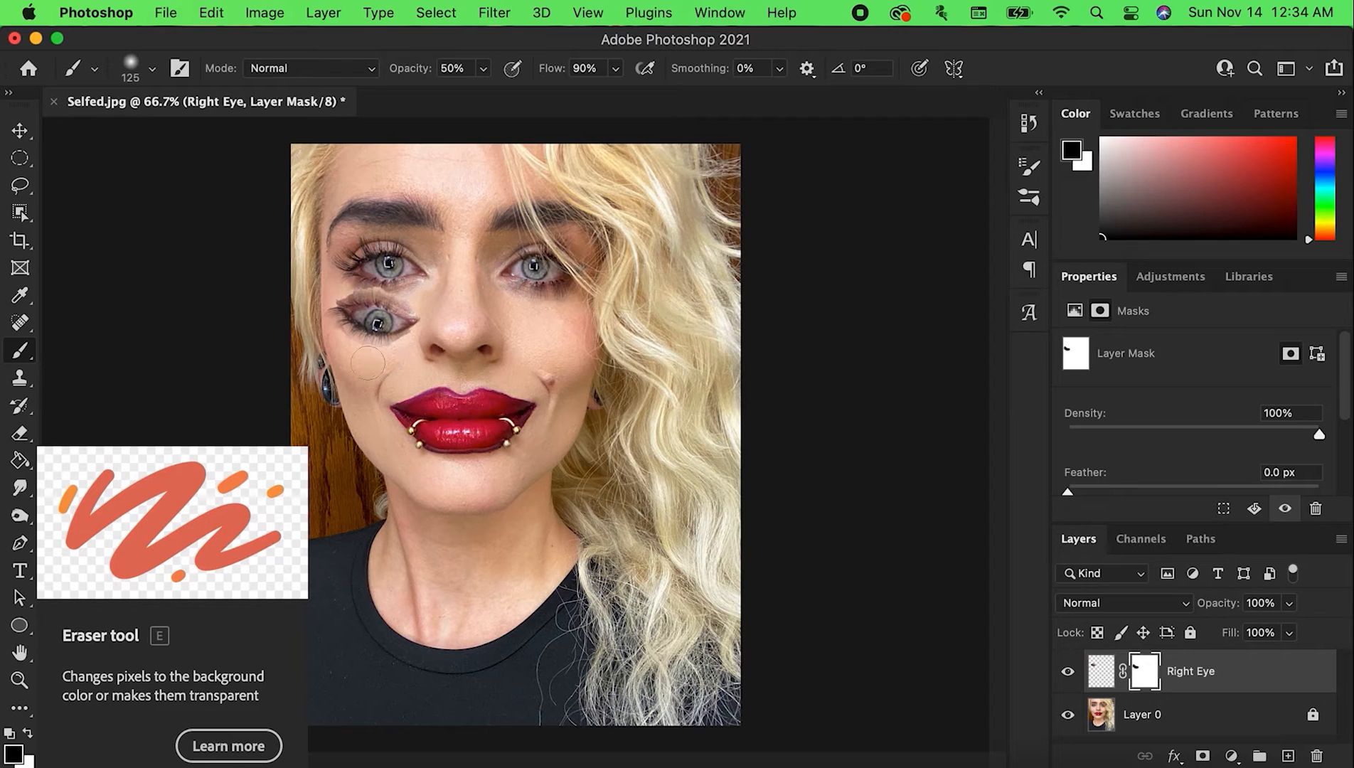
drag(371, 282, 338, 277)
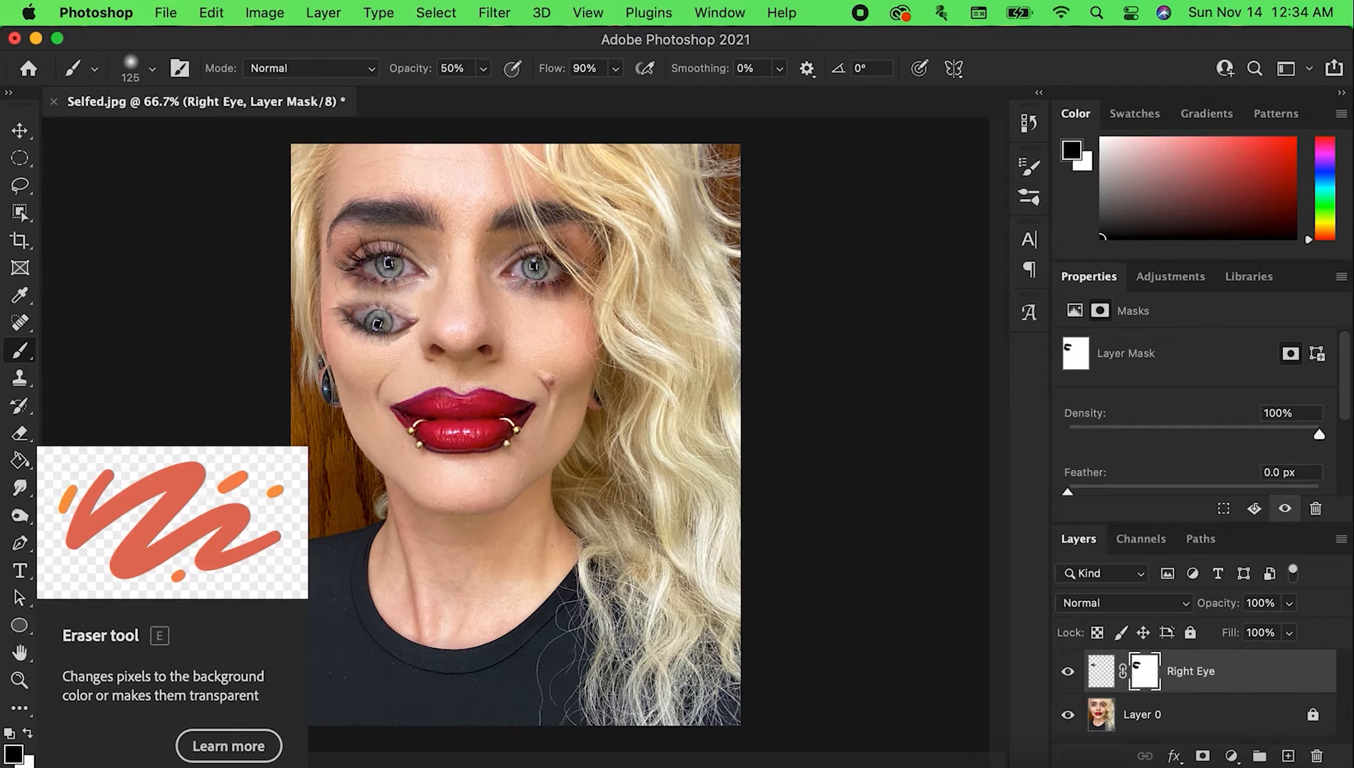
drag(412, 351, 345, 346)
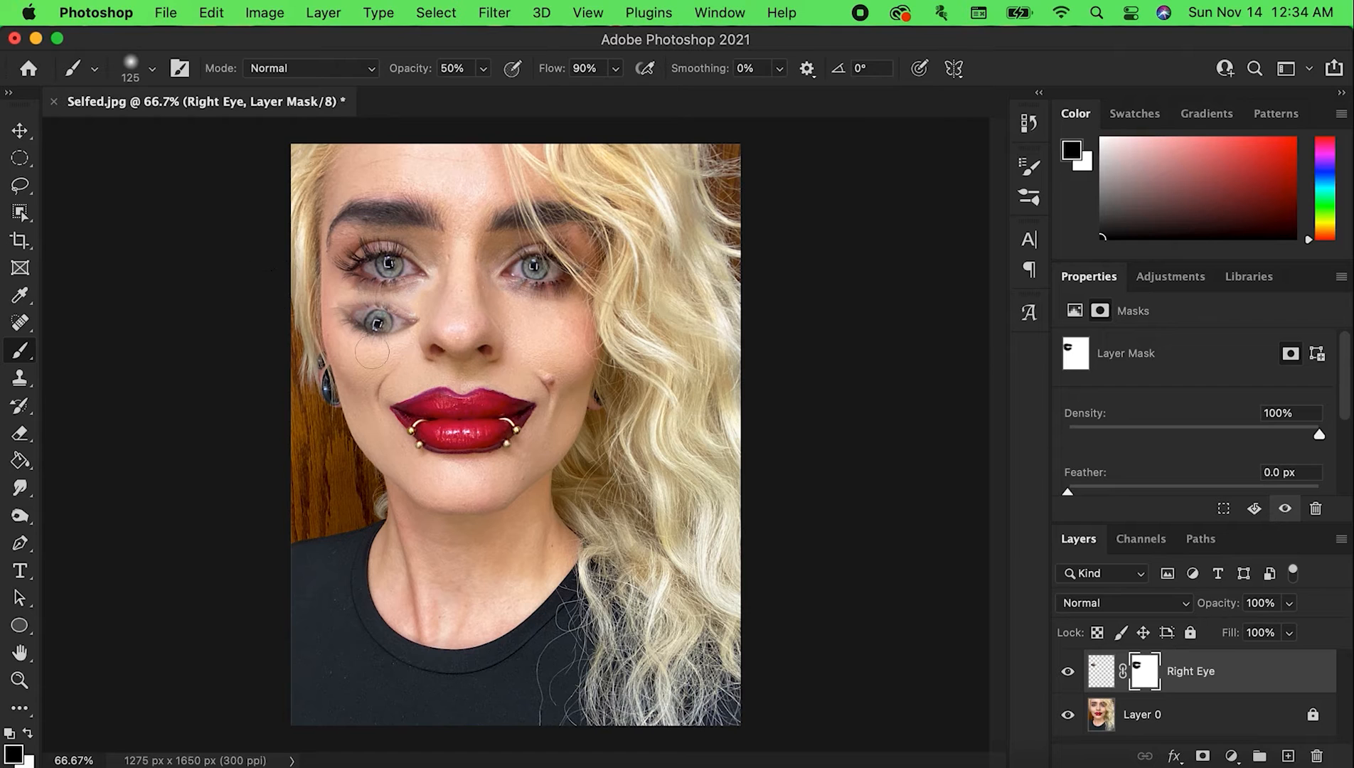
Restore the flipped eye's lashes and inner corner on the mask with the Eraser at 45 px and 23% opacity
key(super+equal)
key(super+equal)
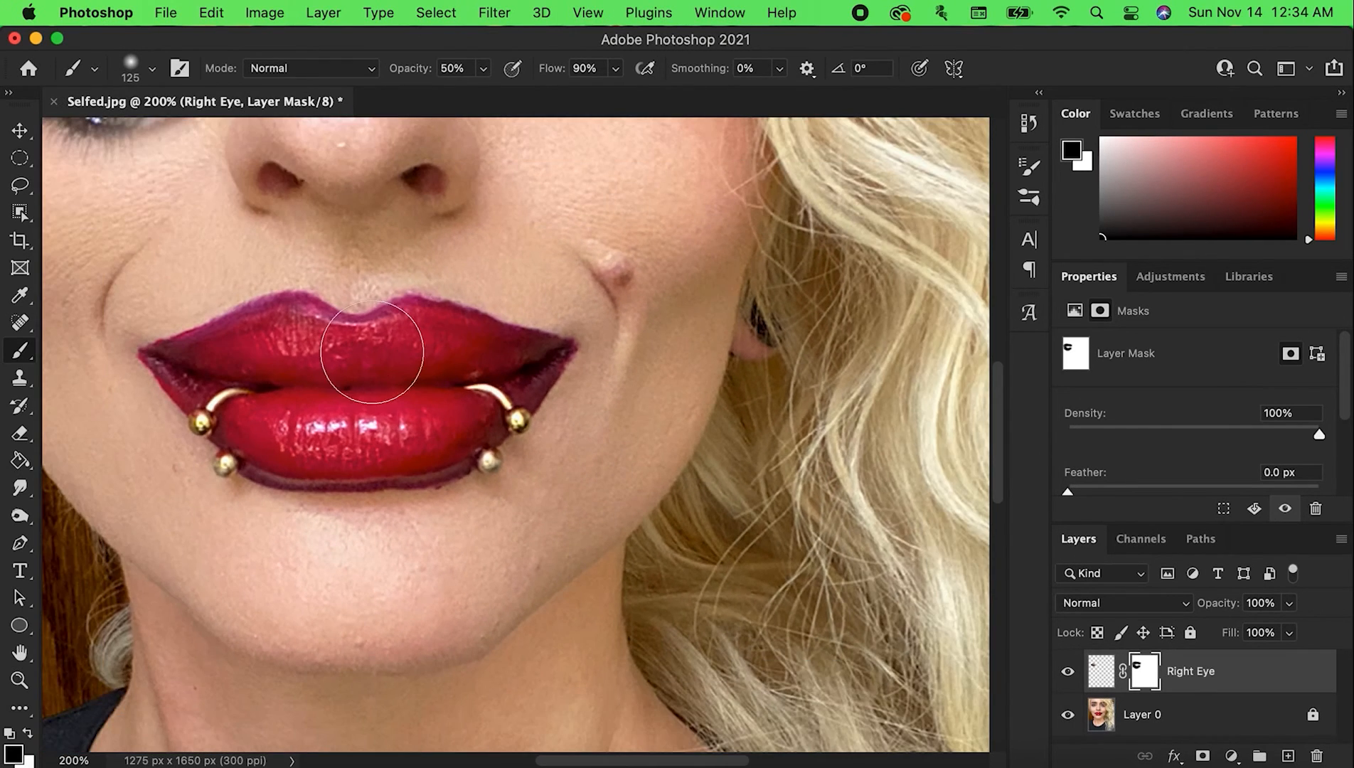
mouse_move(359, 337)
mouse_down()
mouse_move(599, 521)
mouse_move(621, 555)
mouse_up()
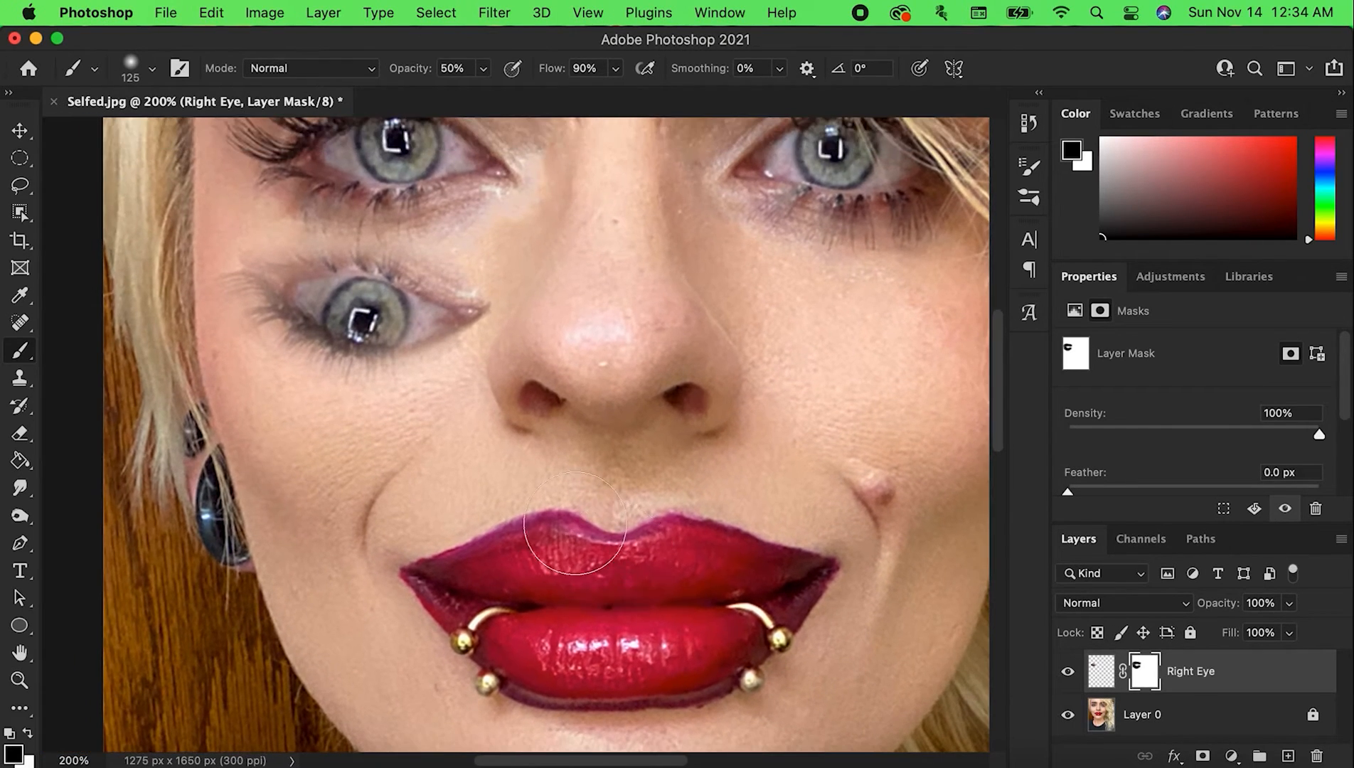
click(20, 433)
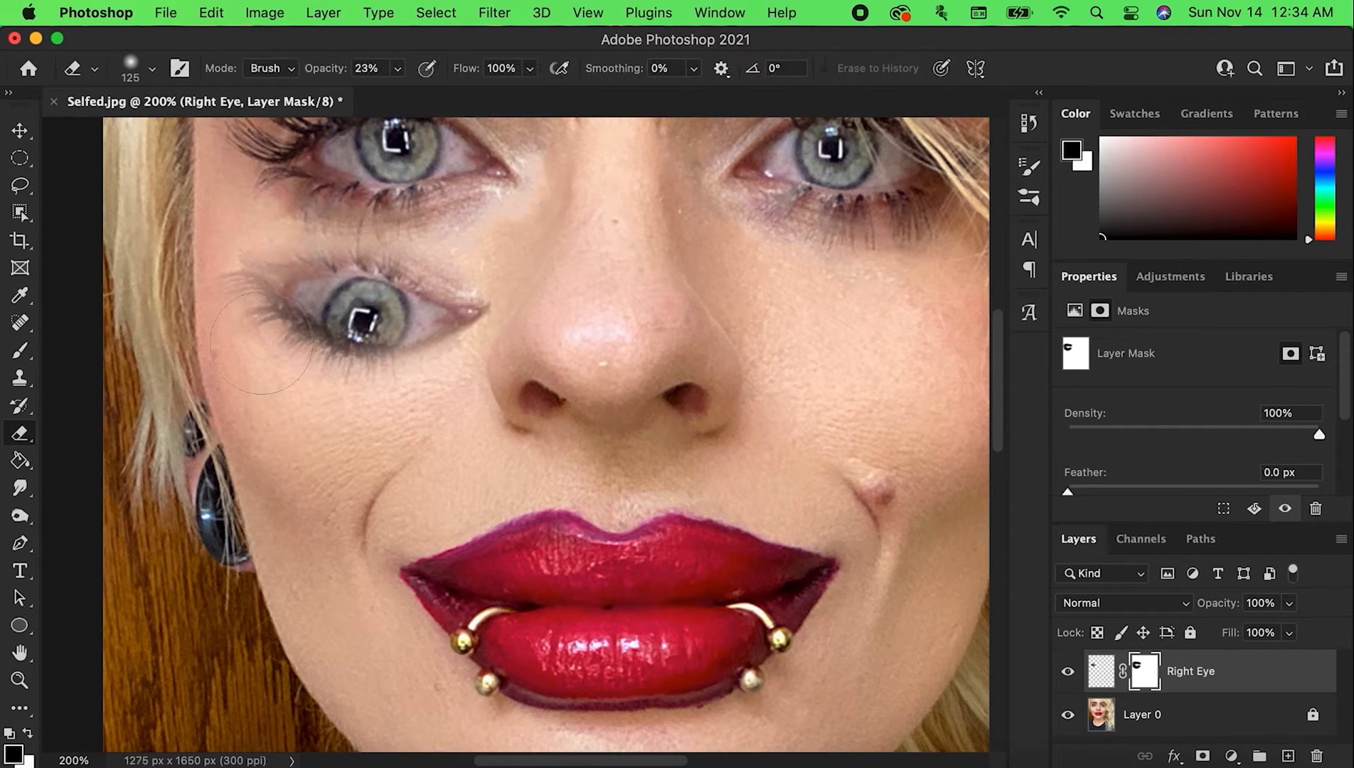
key(bracketleft)
key(bracketleft)
key(bracketleft)
key(bracketleft)
key(bracketleft)
key(bracketleft)
key(bracketleft)
mouse_move(318, 273)
mouse_down()
mouse_move(364, 266)
mouse_move(320, 270)
mouse_up()
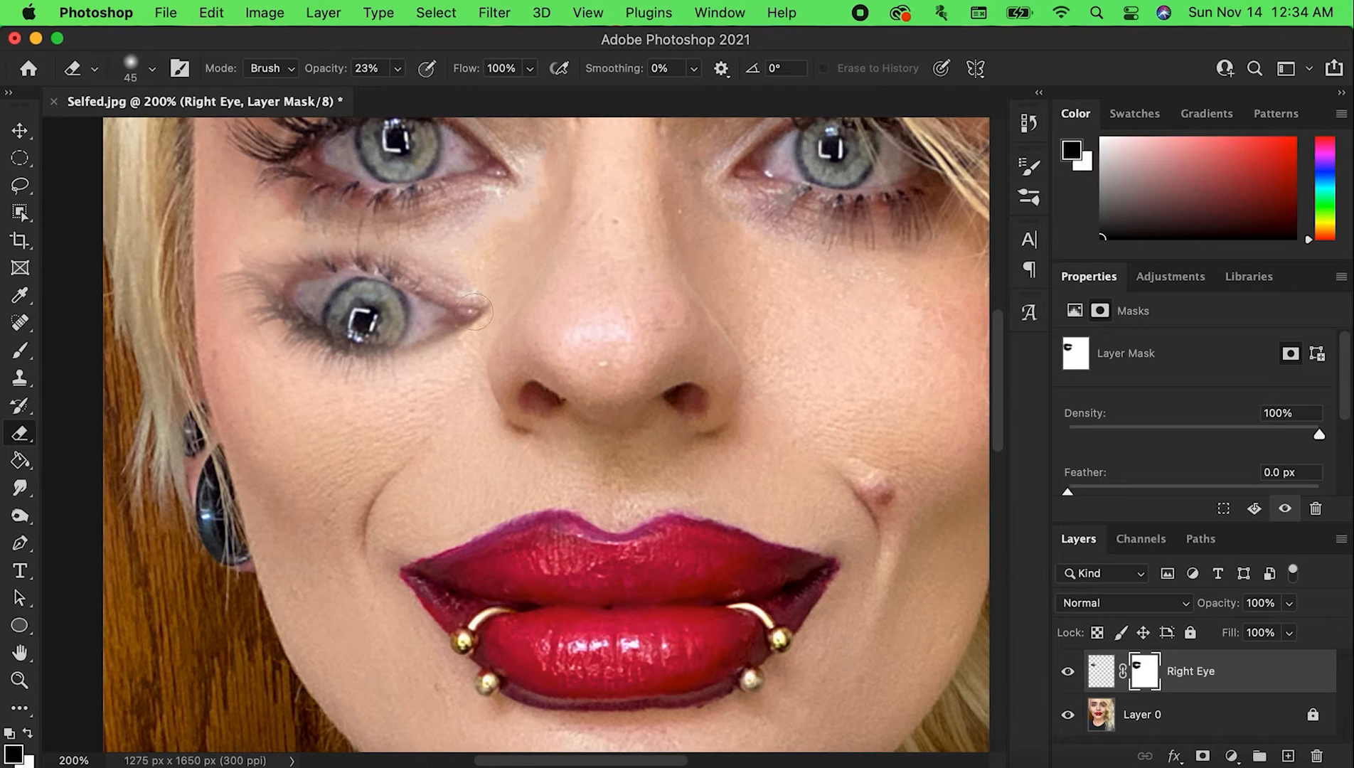
mouse_move(474, 312)
mouse_down()
mouse_move(370, 337)
mouse_move(344, 326)
mouse_move(413, 341)
mouse_move(345, 320)
mouse_move(406, 325)
mouse_move(285, 294)
mouse_move(309, 281)
mouse_move(282, 282)
mouse_move(353, 277)
mouse_move(287, 255)
mouse_move(286, 286)
mouse_move(241, 275)
mouse_move(268, 274)
mouse_move(308, 319)
mouse_move(356, 339)
mouse_move(448, 319)
mouse_move(351, 361)
mouse_move(262, 298)
mouse_move(361, 348)
mouse_move(404, 355)
mouse_move(456, 339)
mouse_move(322, 348)
mouse_move(345, 357)
mouse_move(275, 328)
mouse_move(268, 311)
mouse_move(289, 337)
mouse_move(410, 355)
mouse_move(297, 321)
mouse_move(274, 300)
mouse_move(306, 325)
mouse_move(261, 337)
mouse_move(325, 387)
mouse_move(335, 357)
mouse_move(261, 311)
mouse_move(384, 367)
mouse_move(455, 330)
mouse_move(362, 360)
mouse_up()
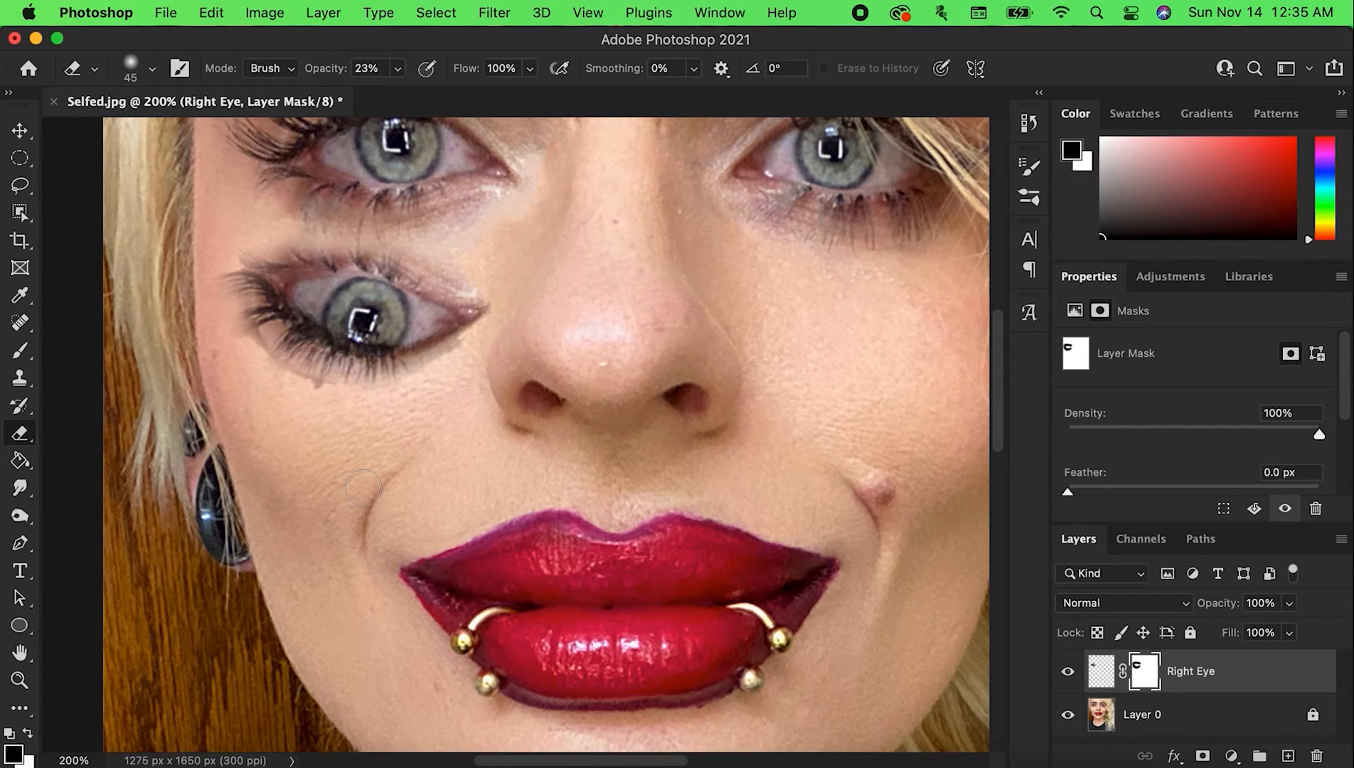
Mask away the leftover skin around the flipped eye's lashes, inner corner and lid with a 45 px brush at 50% opacity
click(20, 350)
key(bracketleft)
key(bracketleft)
key(bracketleft)
key(bracketleft)
key(bracketleft)
key(bracketleft)
key(bracketleft)
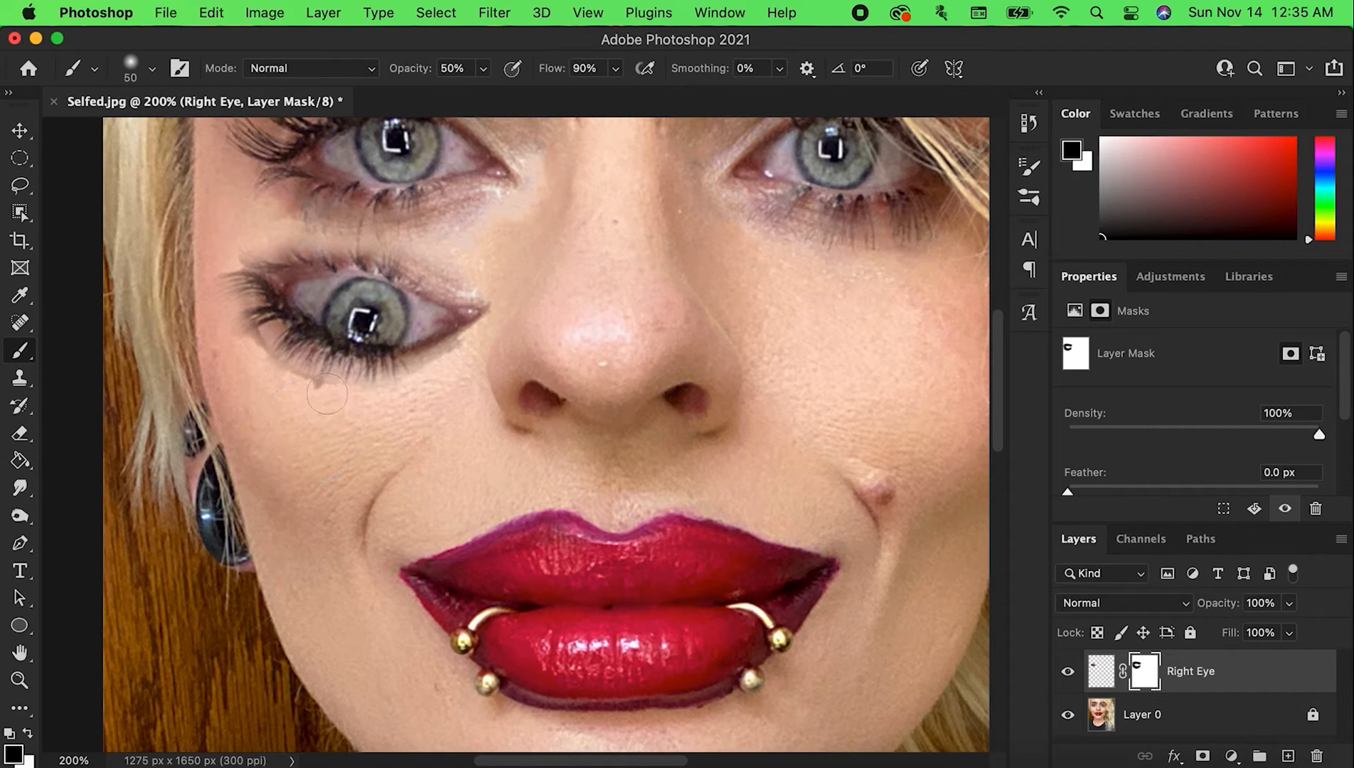
mouse_move(270, 370)
mouse_down()
mouse_move(229, 327)
mouse_move(281, 377)
mouse_move(322, 391)
mouse_move(246, 362)
mouse_move(216, 332)
mouse_move(258, 343)
mouse_move(222, 331)
mouse_up()
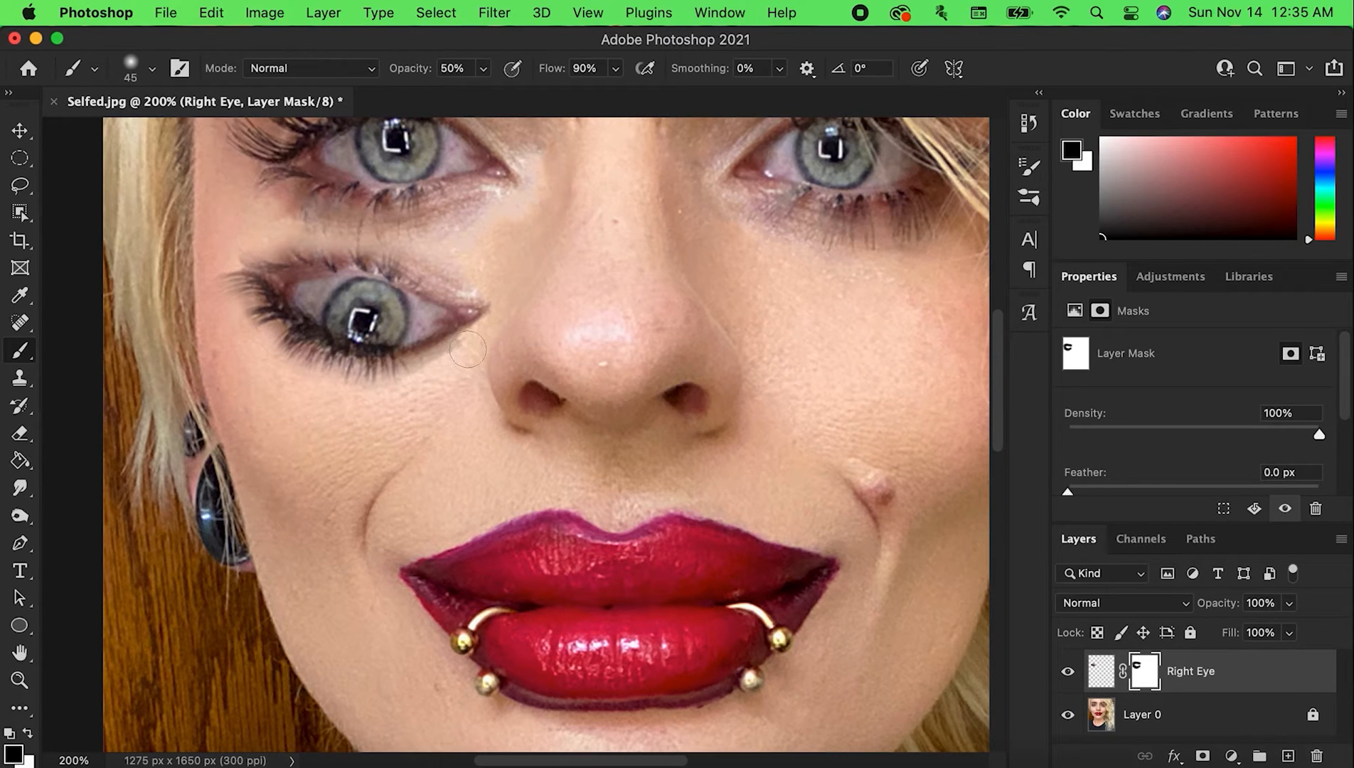
mouse_move(470, 350)
mouse_down()
mouse_move(426, 381)
mouse_move(445, 367)
mouse_up()
mouse_move(450, 251)
mouse_down()
mouse_move(465, 272)
mouse_move(413, 254)
mouse_move(487, 271)
mouse_up()
drag(402, 248, 368, 253)
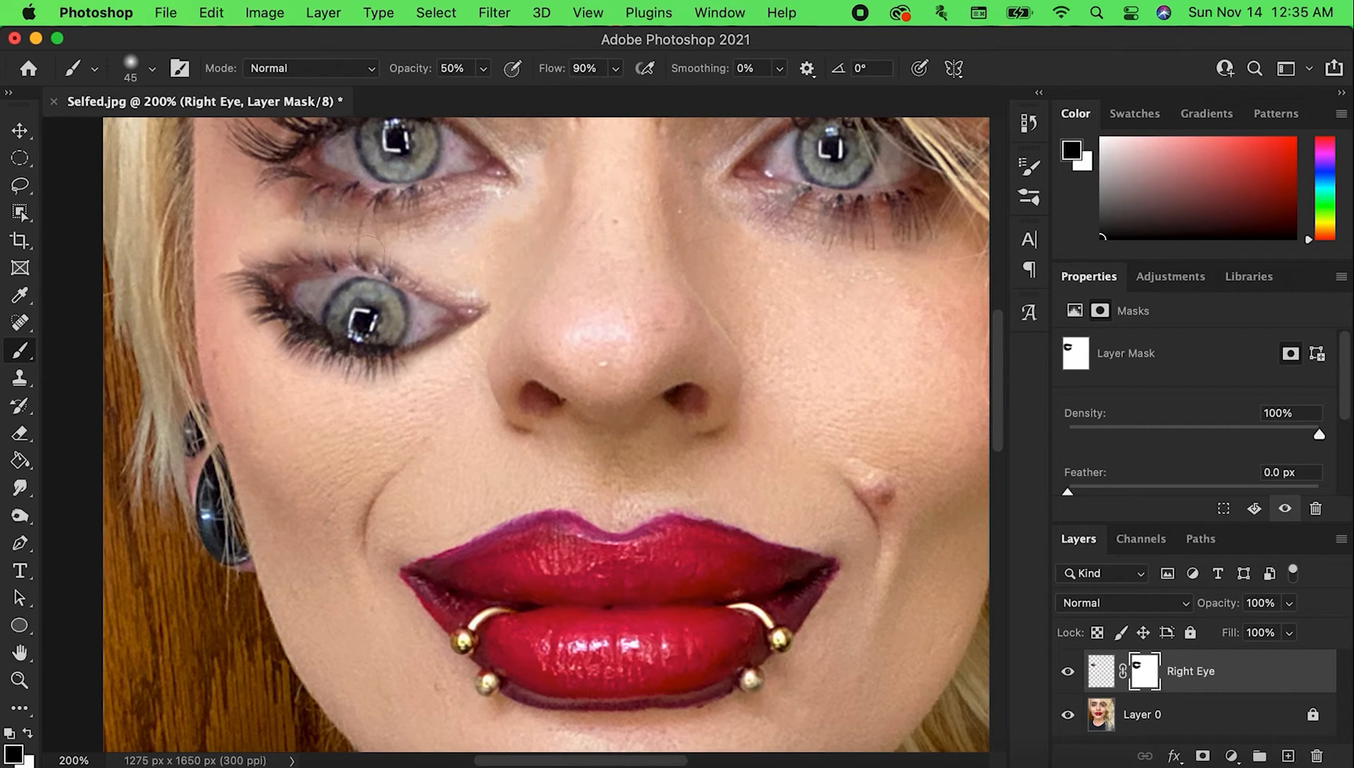
drag(267, 222, 280, 237)
click(16, 435)
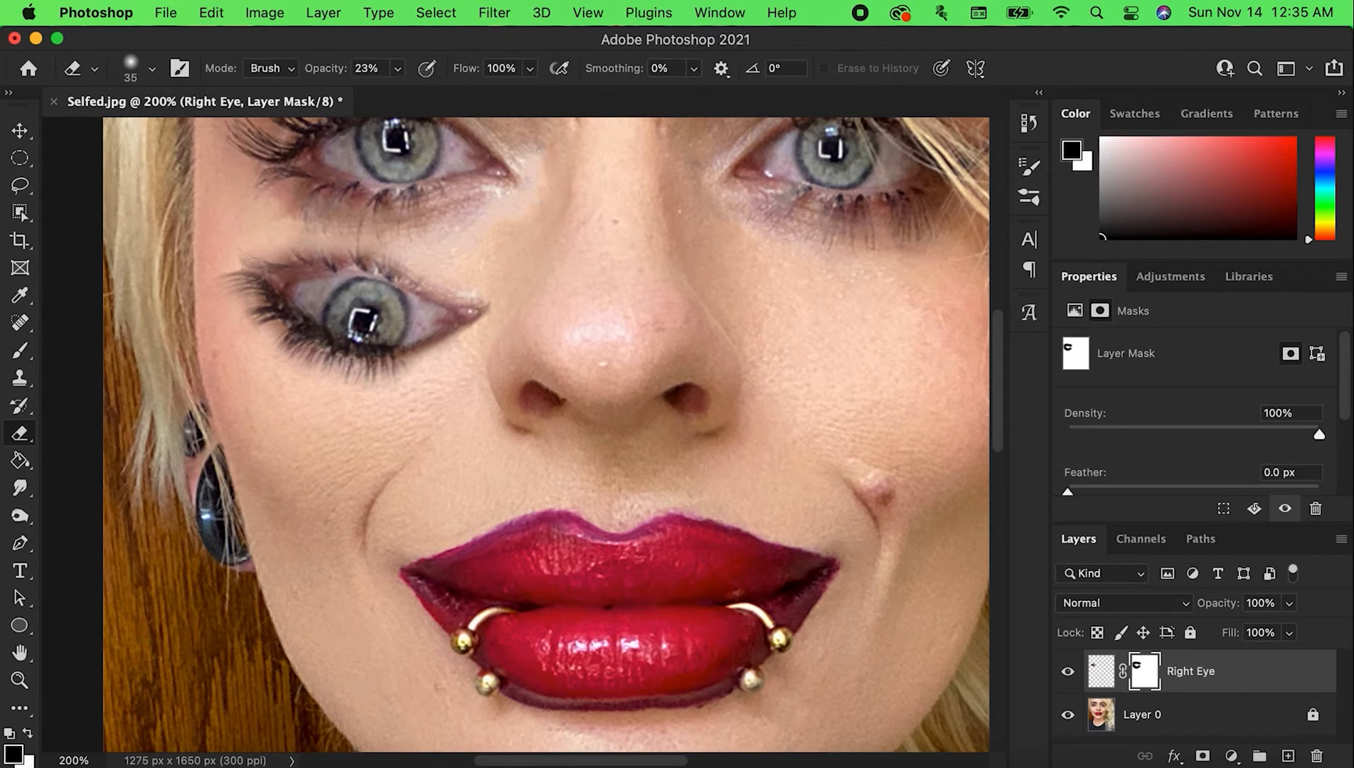
key(bracketleft)
key(bracketleft)
key(bracketleft)
key(b)
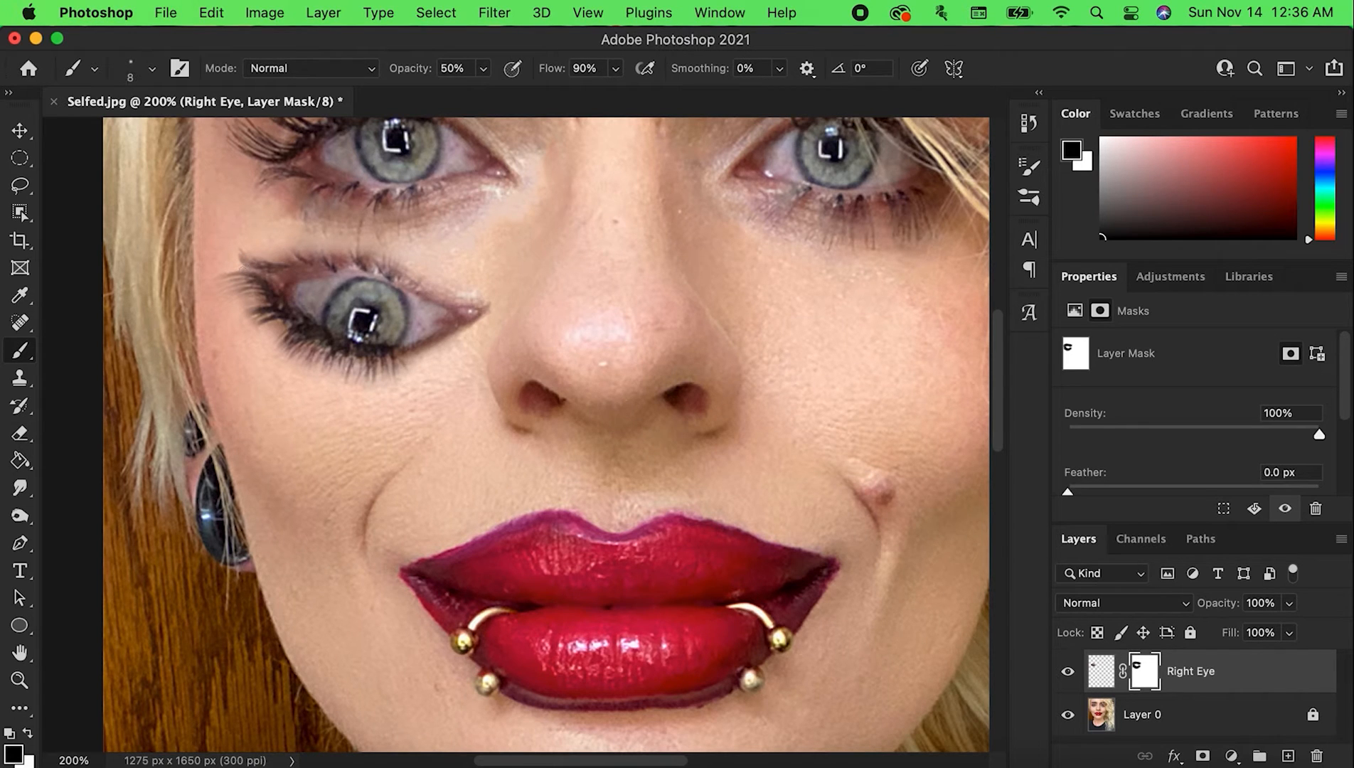
key(super+z)
key(super+z)
key(super+z)
Set the brush size to 20 px and check the blended eye against the whole face at 100% zoom
key(bracketright)
key(bracketright)
key(super+minus)
key(super+minus)
key(super+equal)
scroll(587, 326, up, 3)
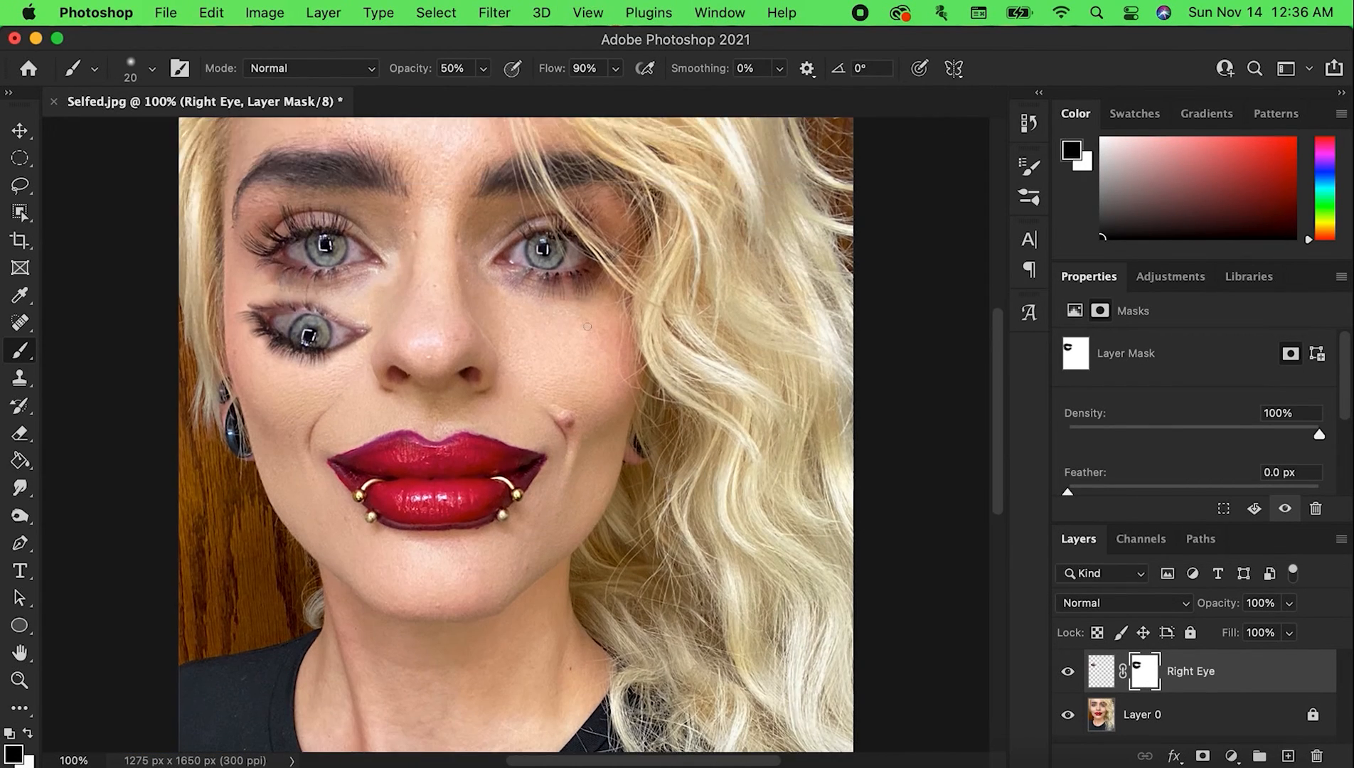
Raise the brightness and lower the contrast of the Right Eye layer's image with a Brightness/Contrast adjustment
click(1102, 672)
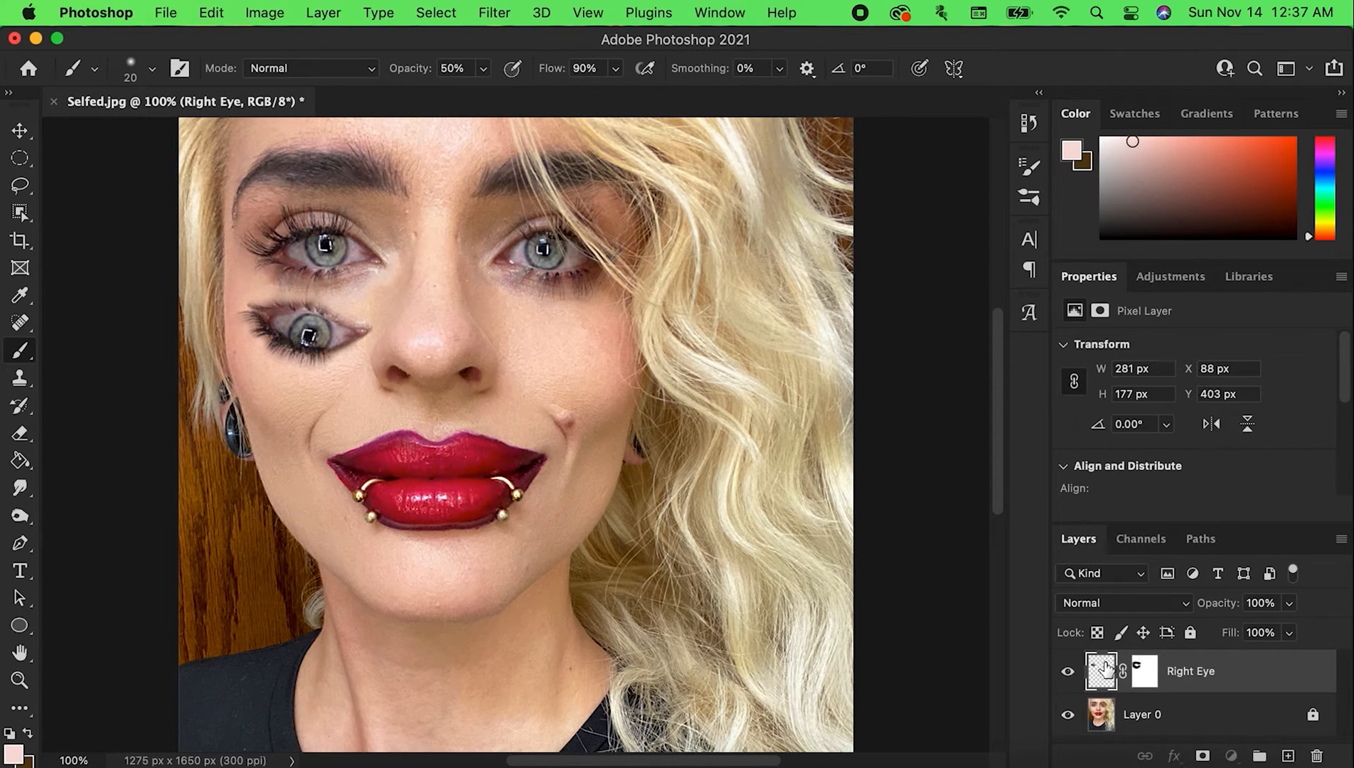
click(278, 18)
mouse_move(321, 67)
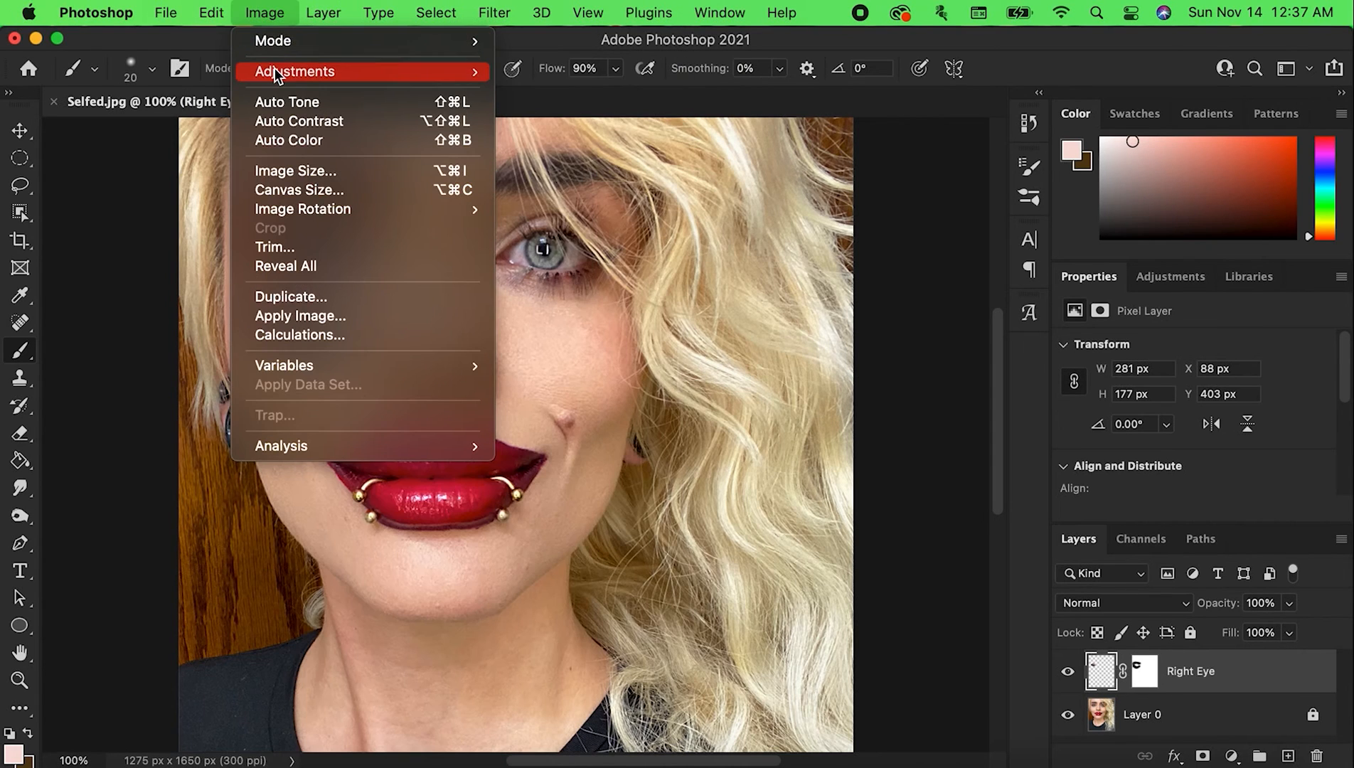
mouse_move(273, 70)
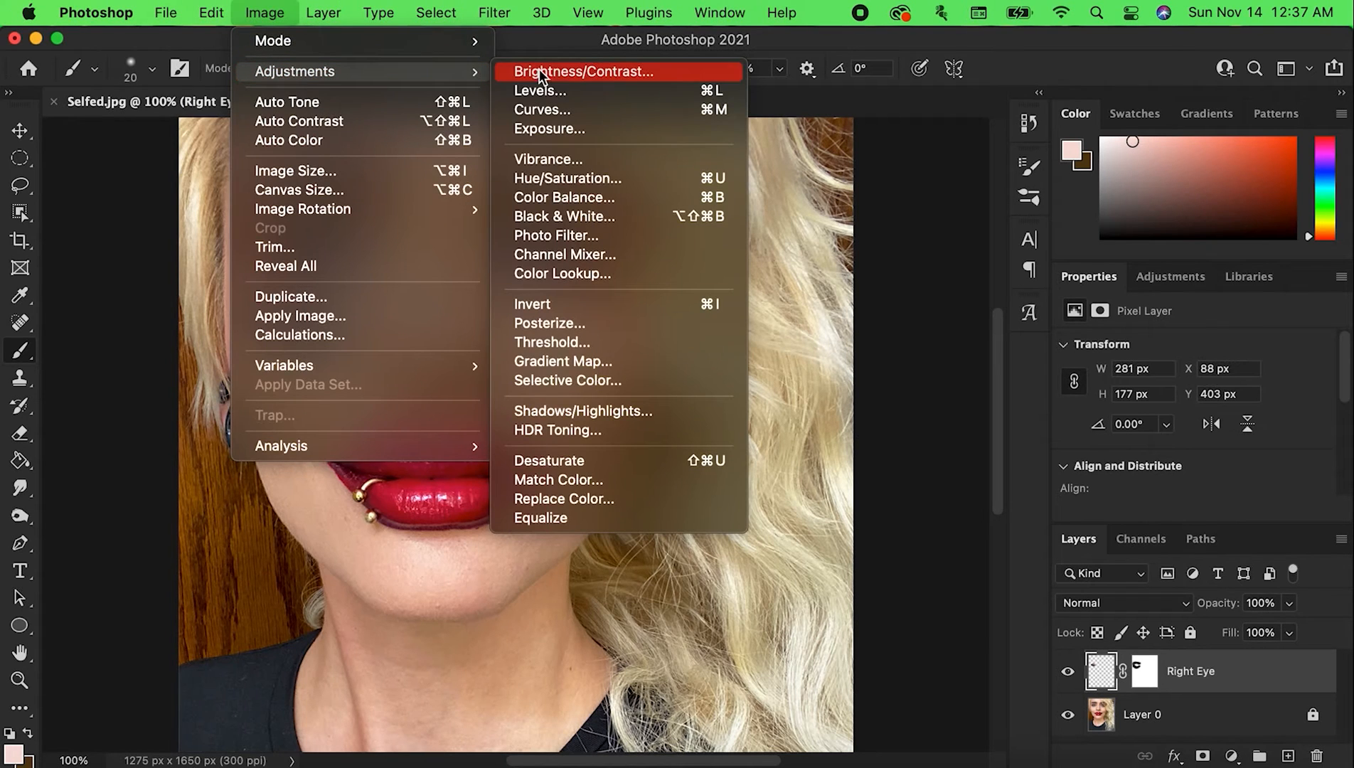
click(593, 73)
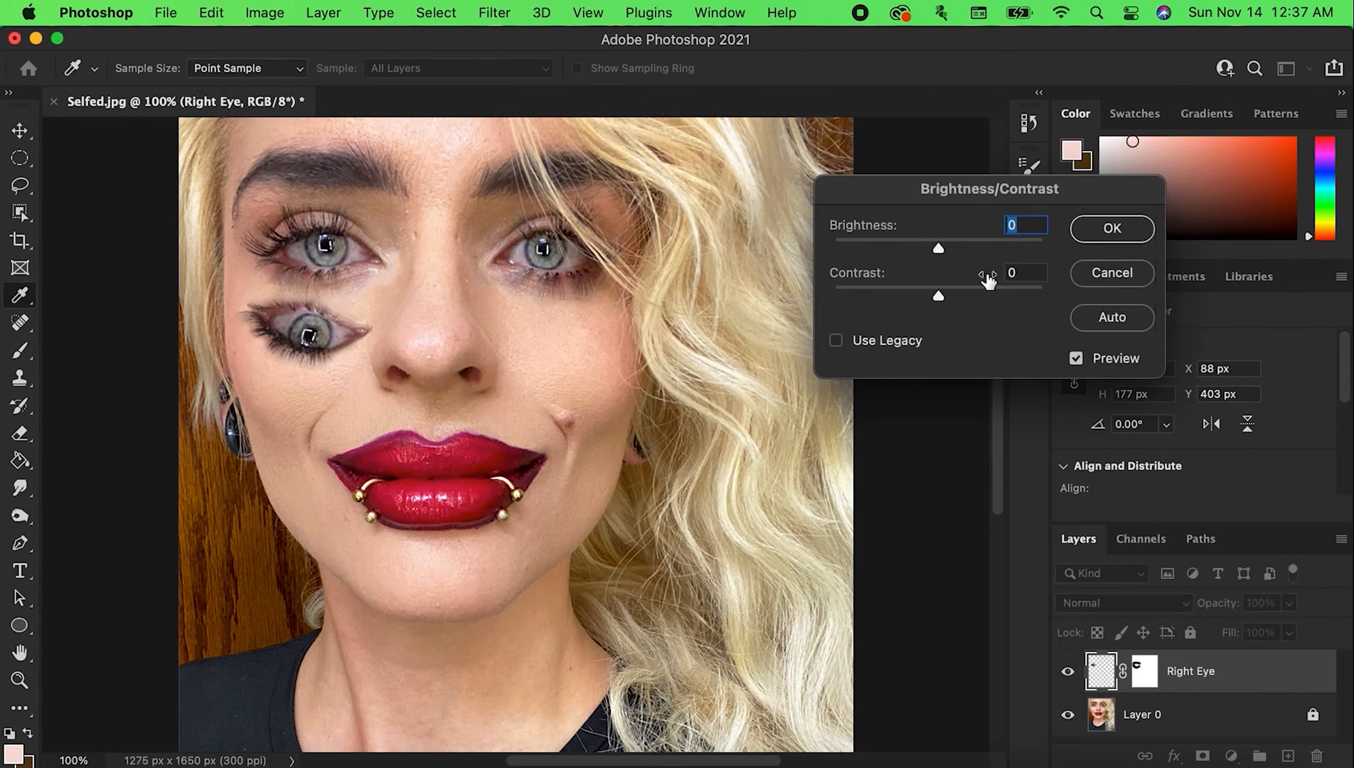
drag(940, 247, 959, 250)
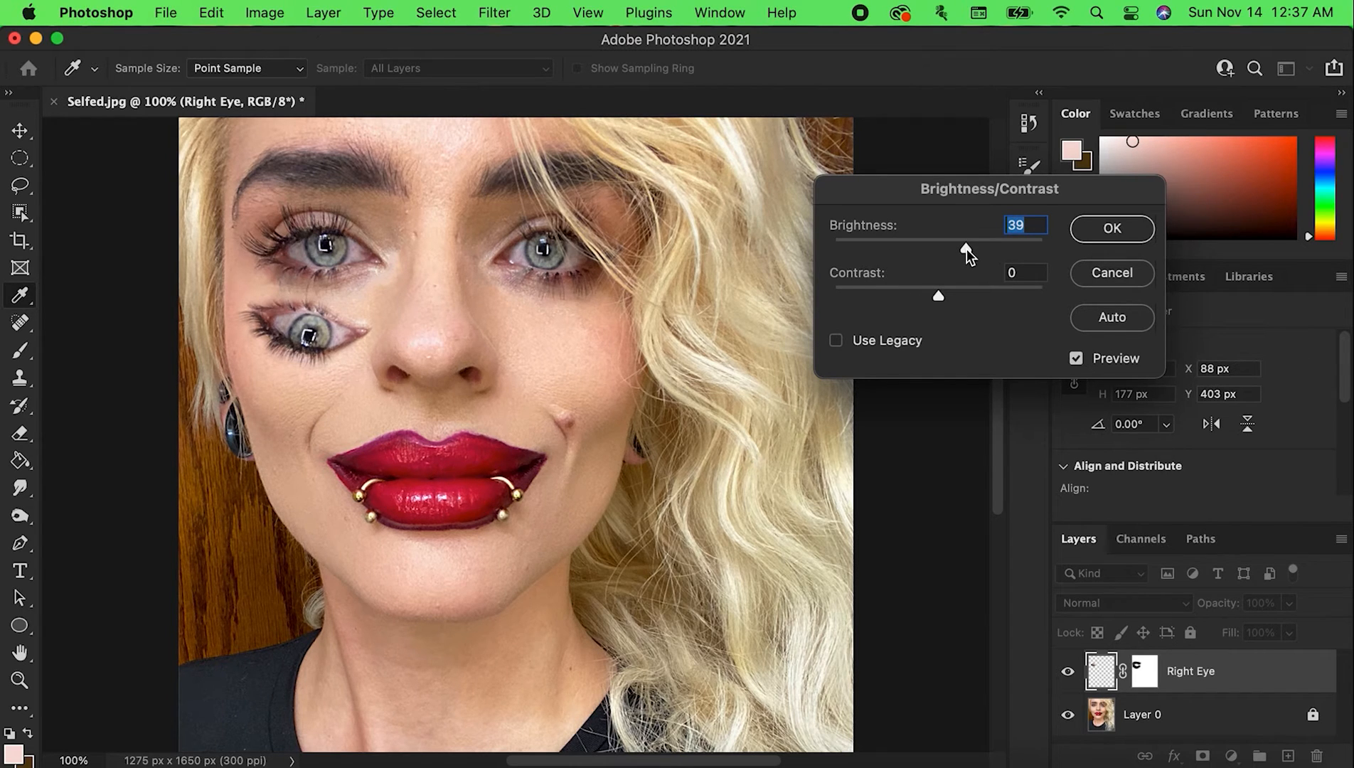
drag(967, 249, 970, 249)
drag(935, 296, 892, 306)
click(1087, 228)
key(b)
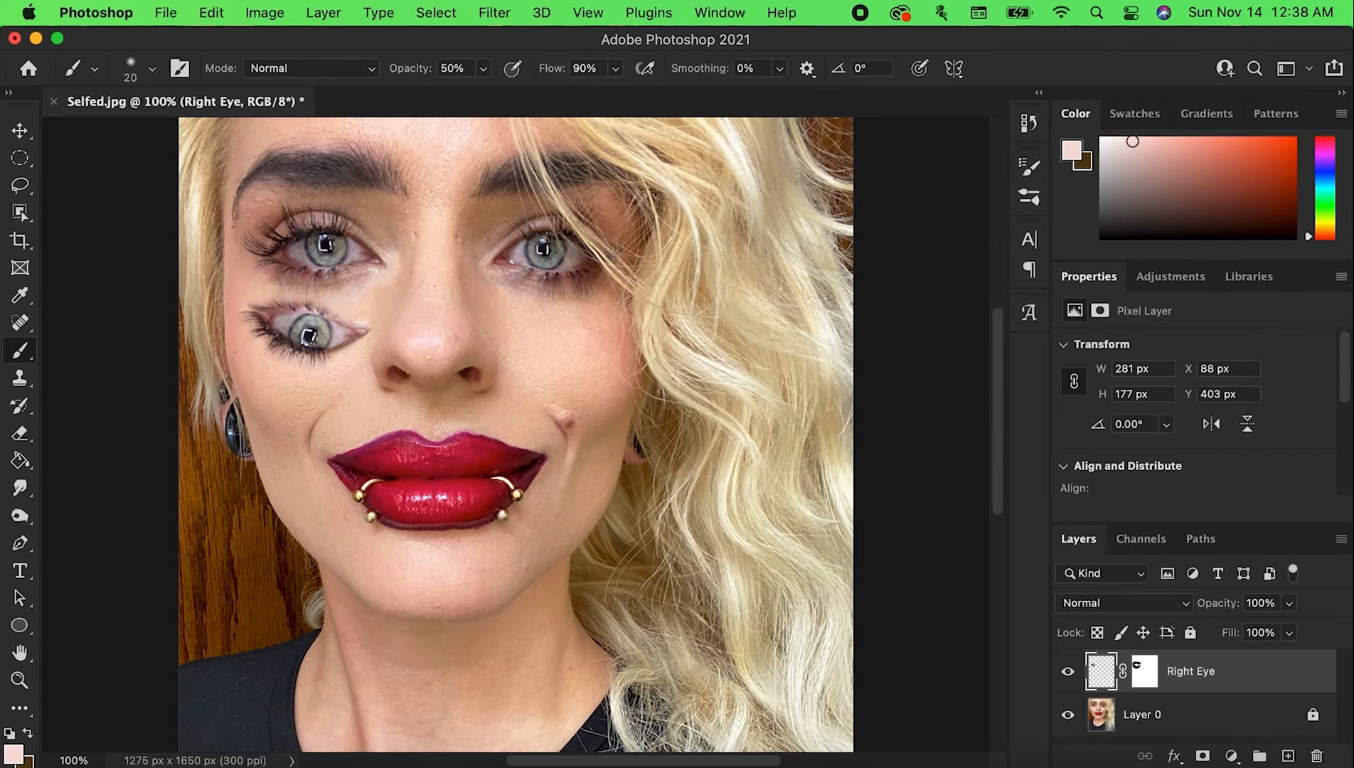
Start warping the Right Eye layer, pulling both upper corners up toward the original eye and lifting the eye's inner side
click(23, 158)
right_click(284, 310)
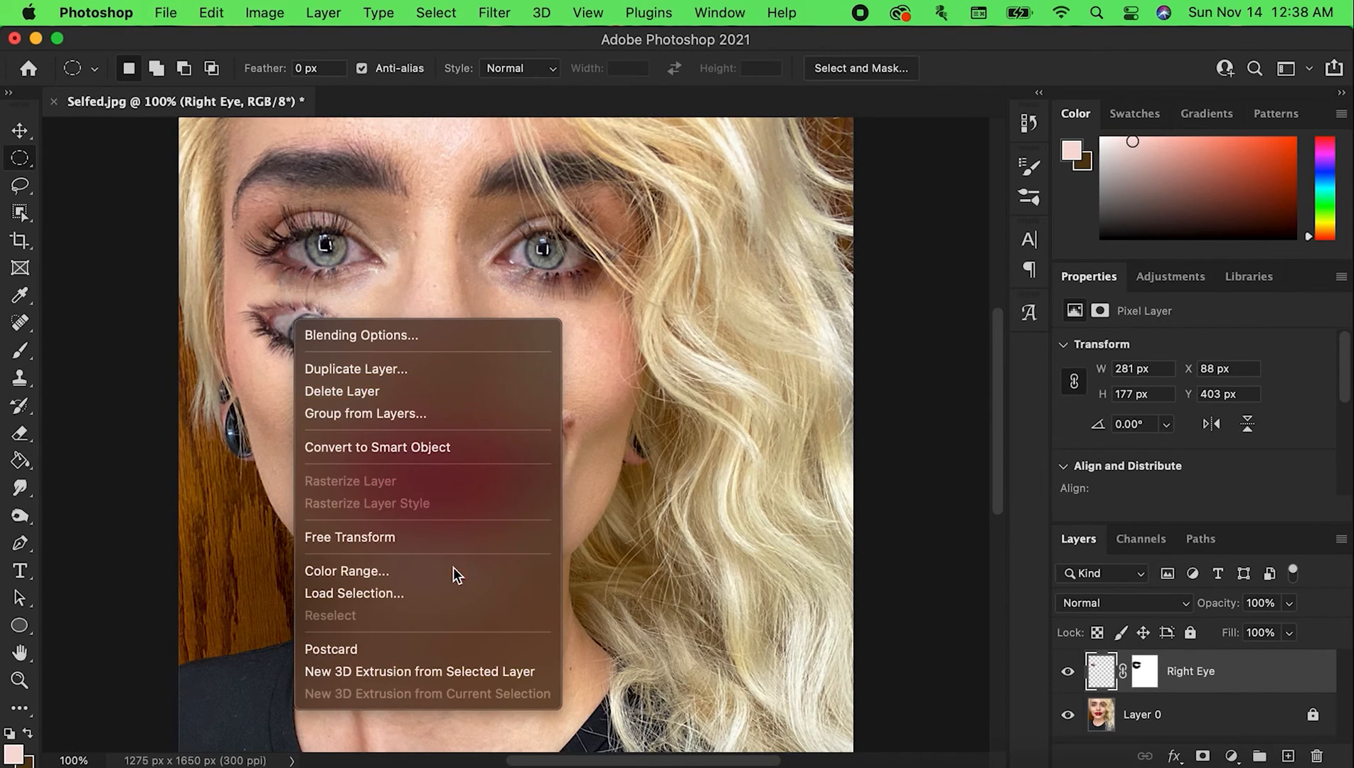
click(346, 446)
right_click(327, 327)
click(385, 463)
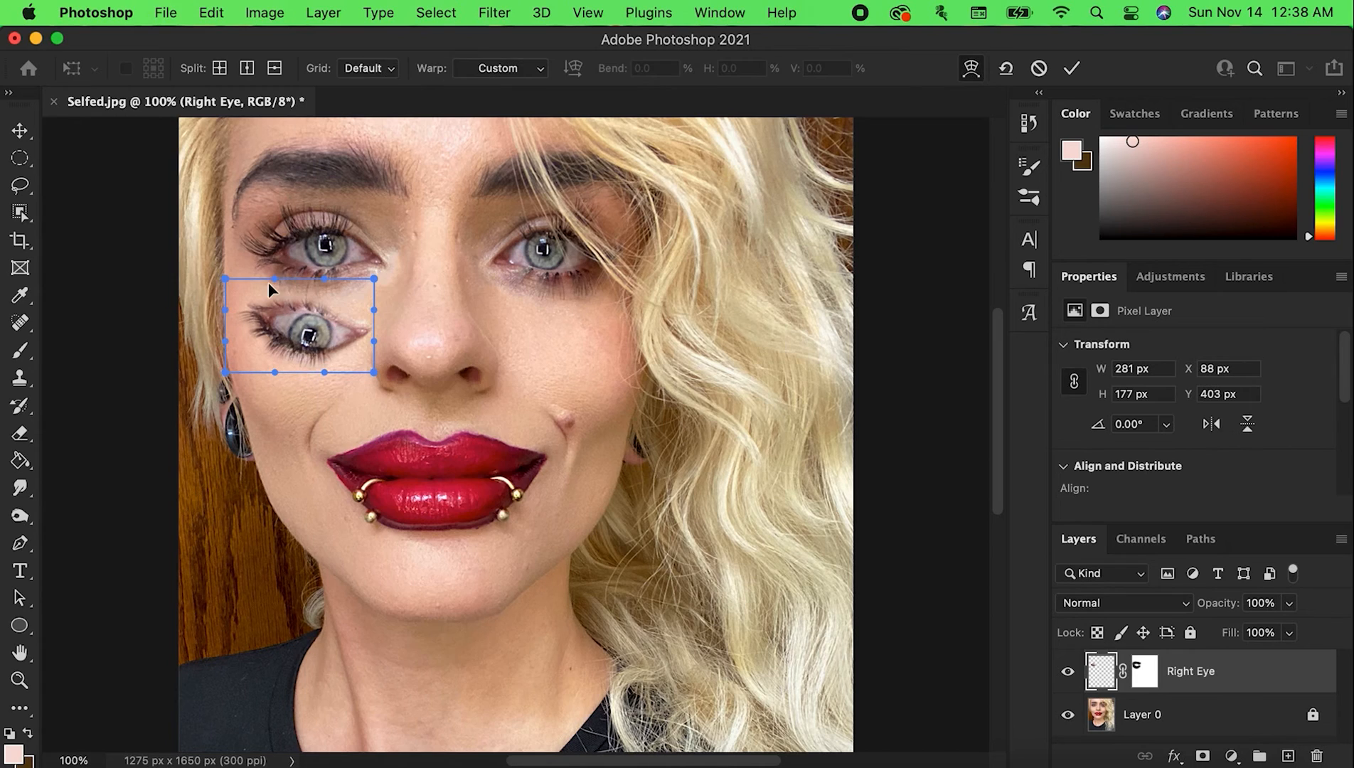
drag(219, 281, 230, 173)
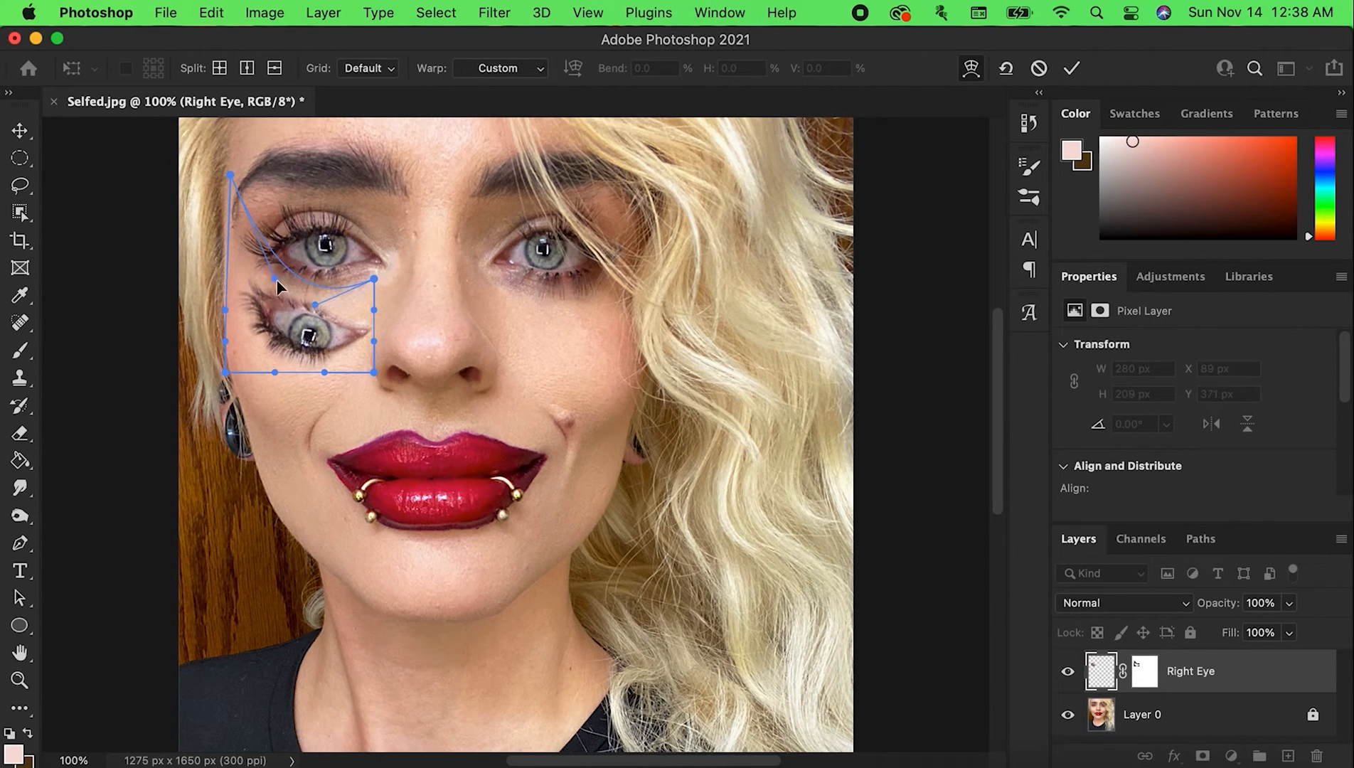
drag(276, 279, 274, 292)
drag(373, 280, 416, 231)
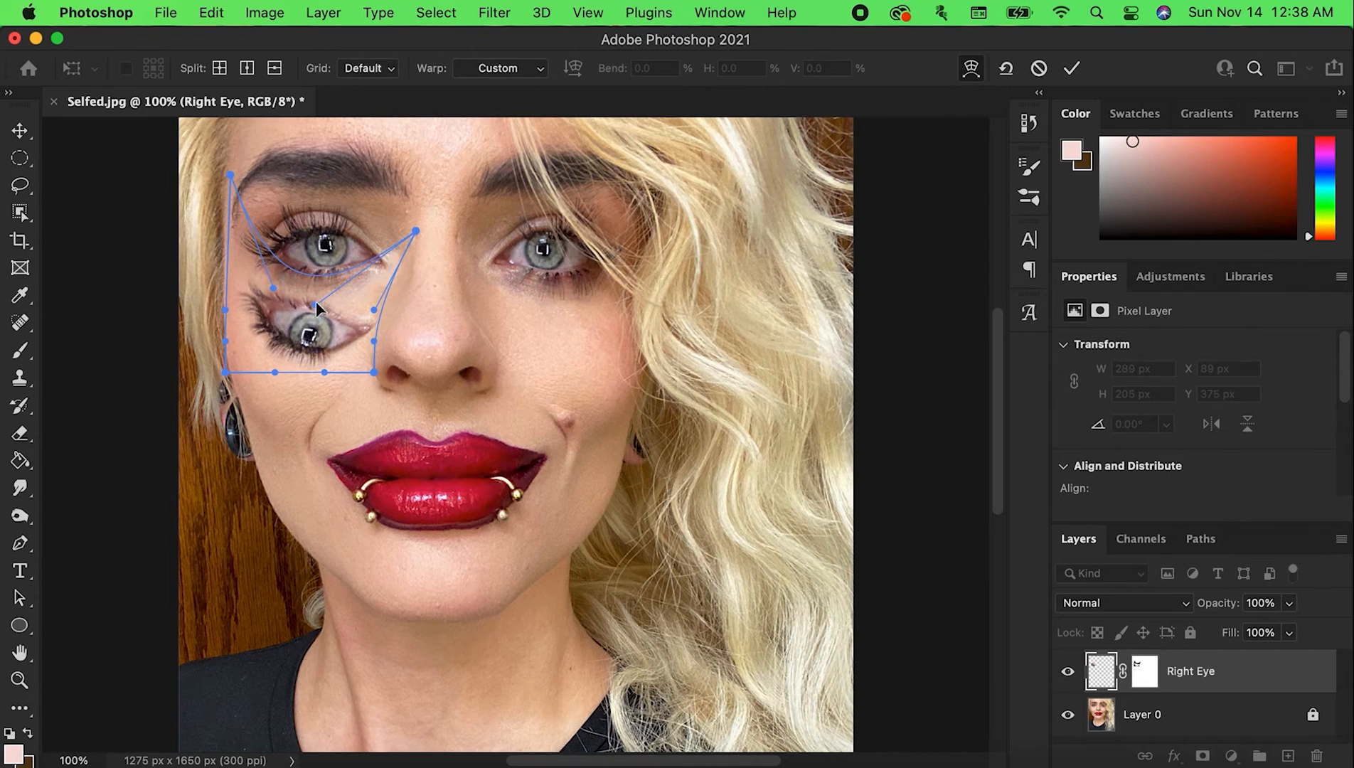
drag(375, 344, 404, 255)
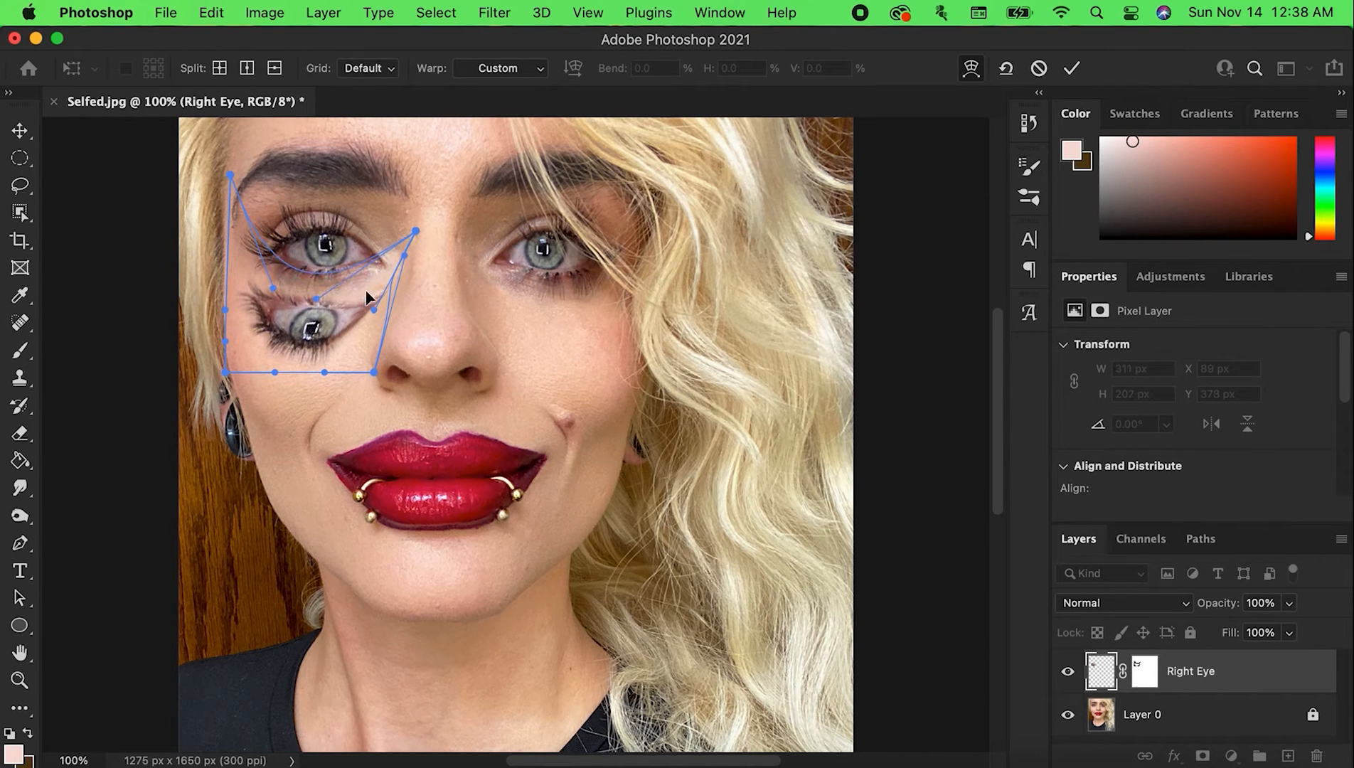
Curve the warp's outer and lower edges inward, pull its upper inner corner back to the original eye's corner, and apply the warp
drag(367, 297, 311, 349)
drag(226, 311, 226, 277)
drag(226, 342, 212, 320)
drag(224, 372, 238, 350)
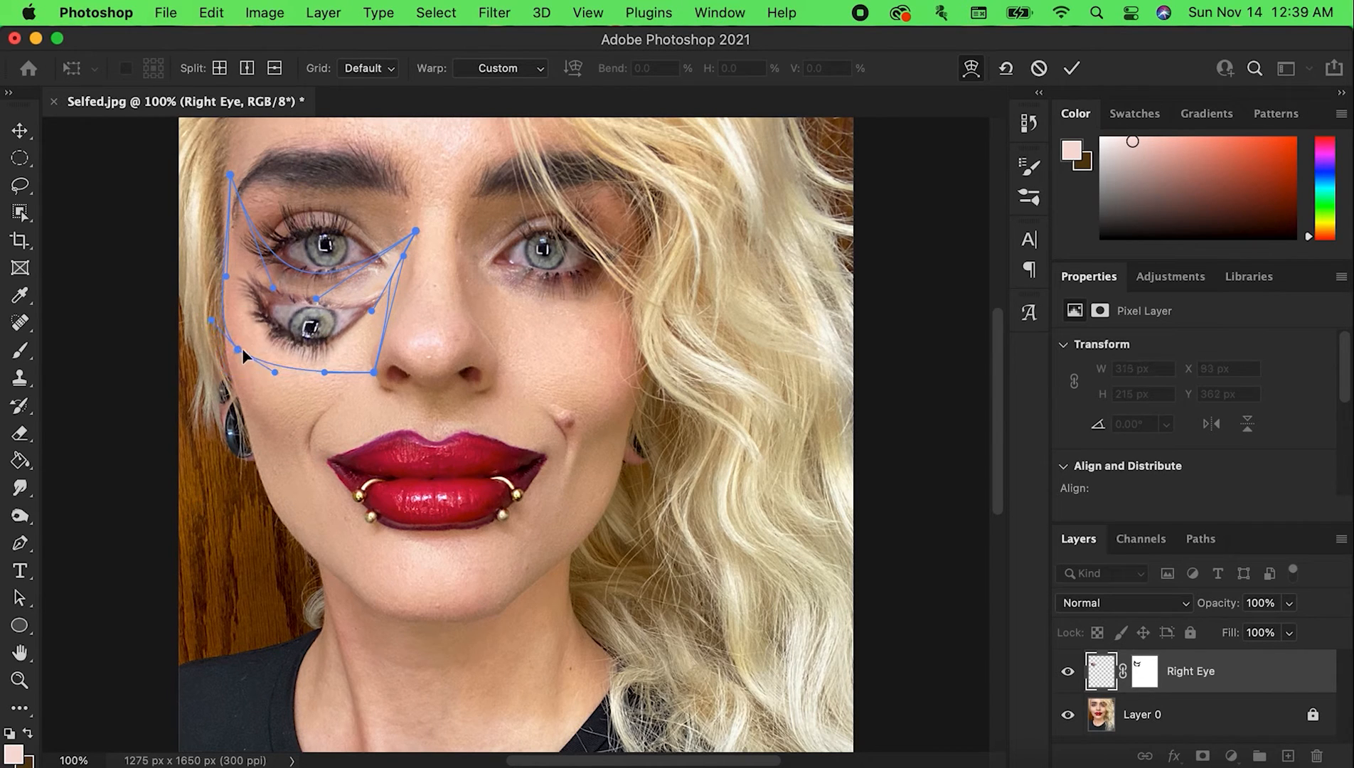
drag(374, 371, 311, 291)
drag(238, 349, 377, 341)
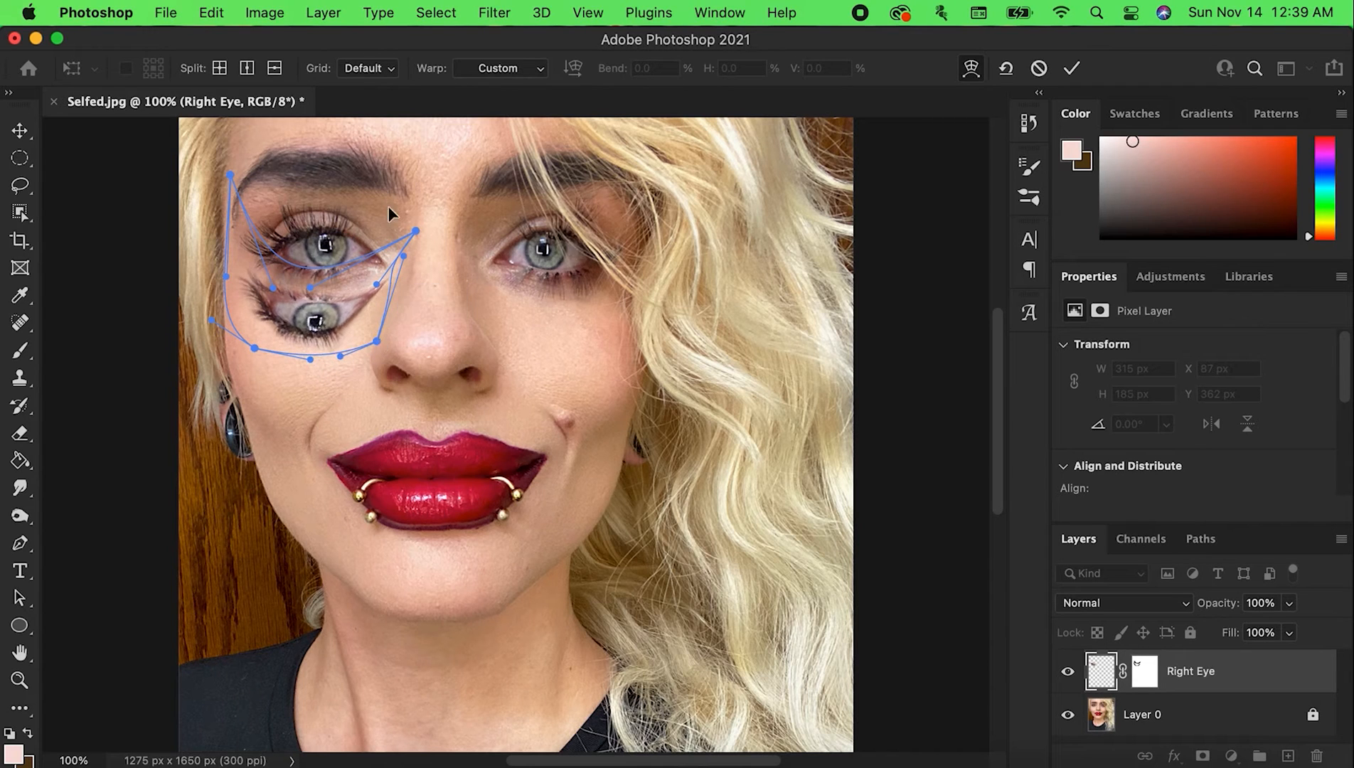
drag(403, 256, 385, 293)
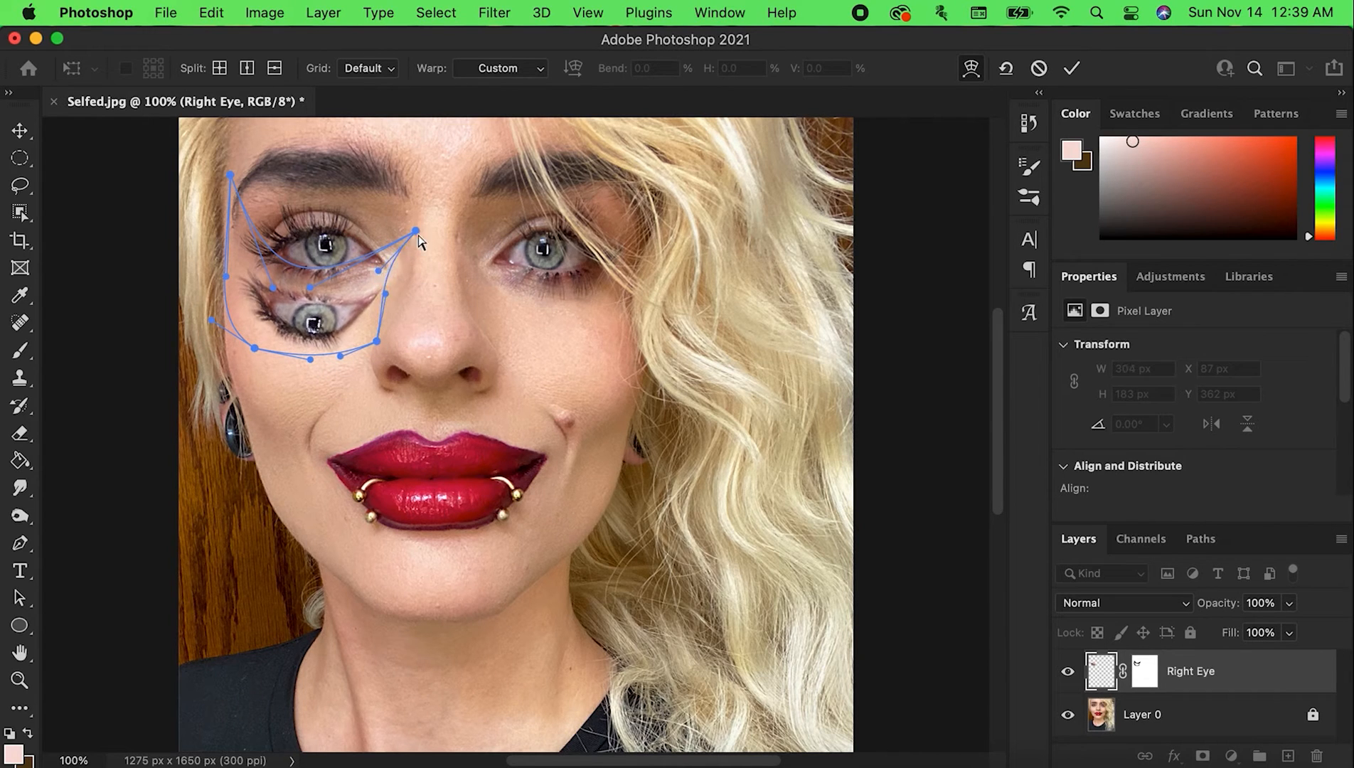
drag(416, 232, 378, 245)
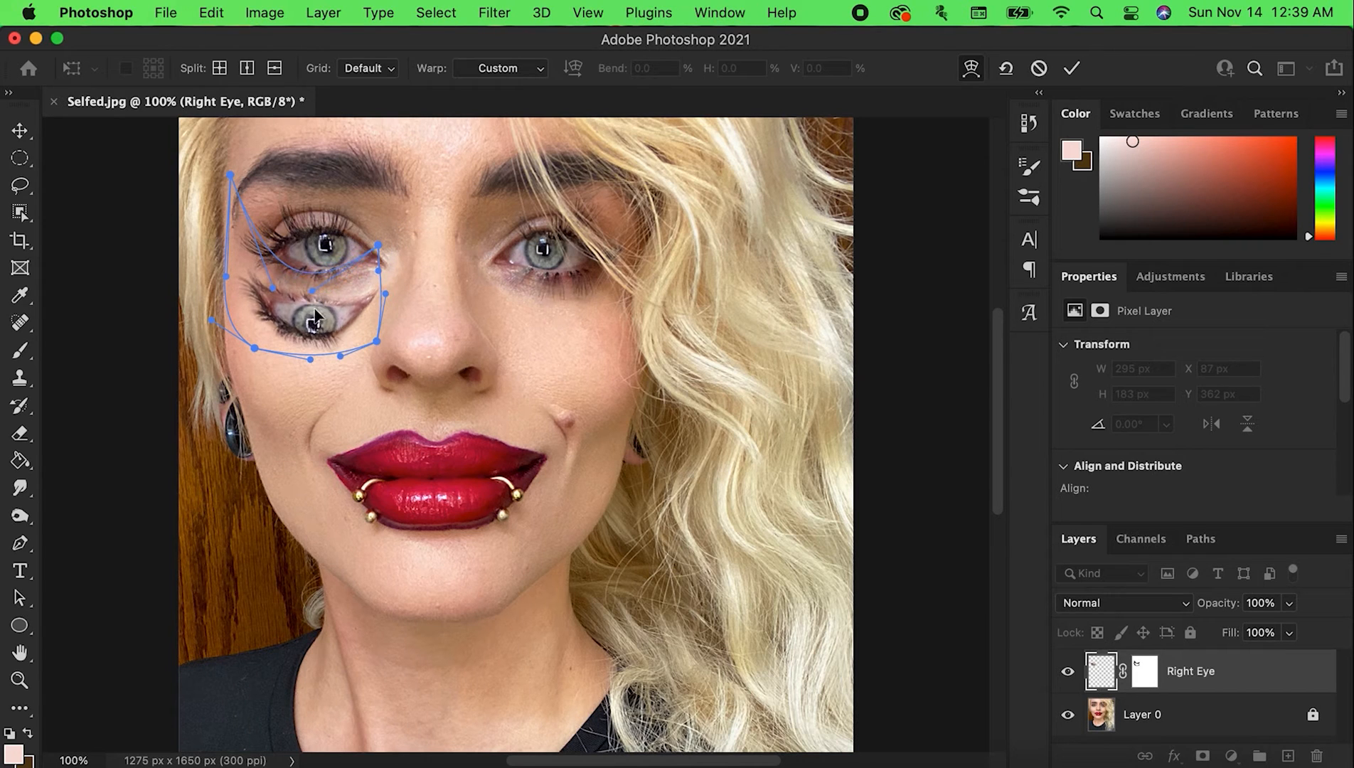
drag(308, 369, 217, 318)
key(Return)
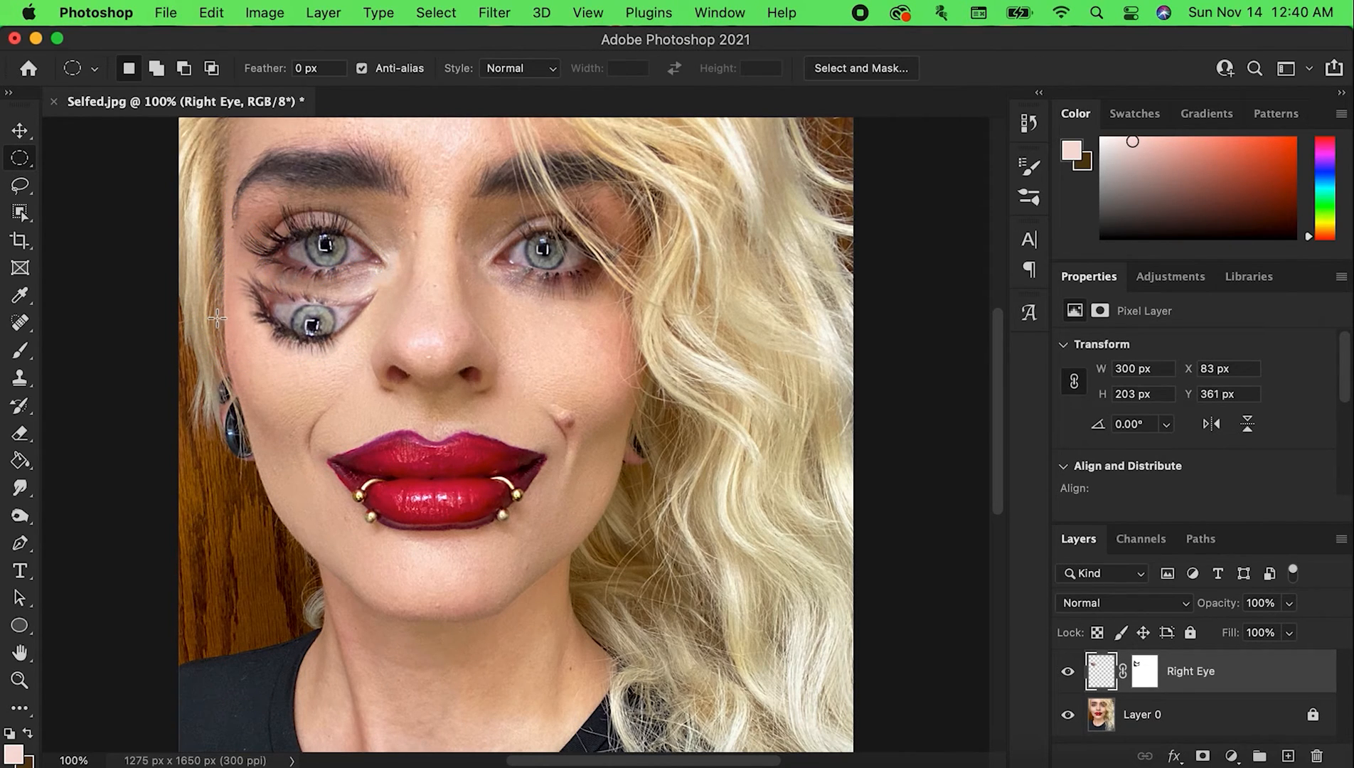
Move the Right Eye layer lower on the cheek, rotate it about 3.3°, and enlarge it to about 115%
click(20, 130)
drag(321, 325, 318, 336)
drag(390, 238, 395, 245)
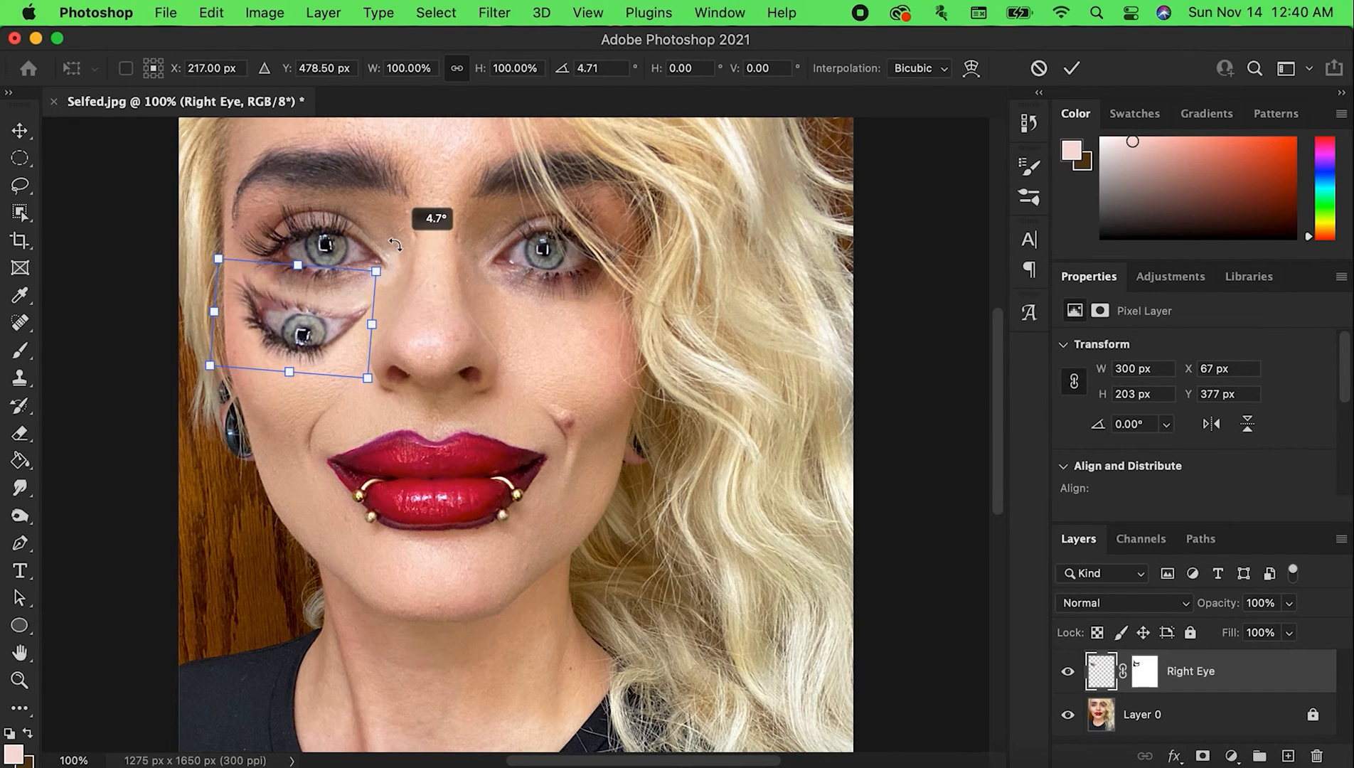
drag(315, 335, 312, 335)
mouse_move(418, 248)
mouse_down()
mouse_move(384, 263)
mouse_move(446, 227)
mouse_move(398, 254)
mouse_up()
drag(334, 331, 324, 339)
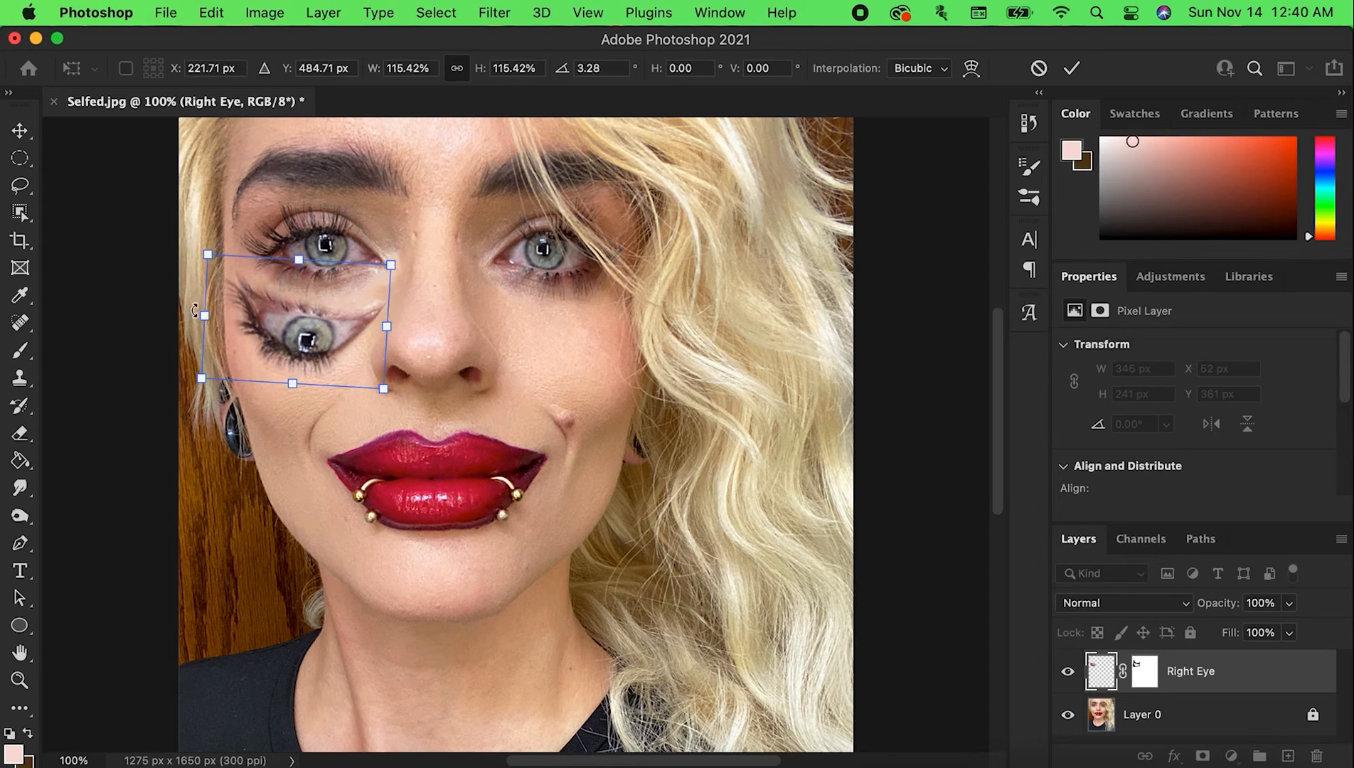
Narrow the Right Eye layer to about 109% width and 113.5% height, and apply the transform
drag(300, 260, 301, 262)
drag(206, 316, 211, 317)
drag(388, 324, 384, 323)
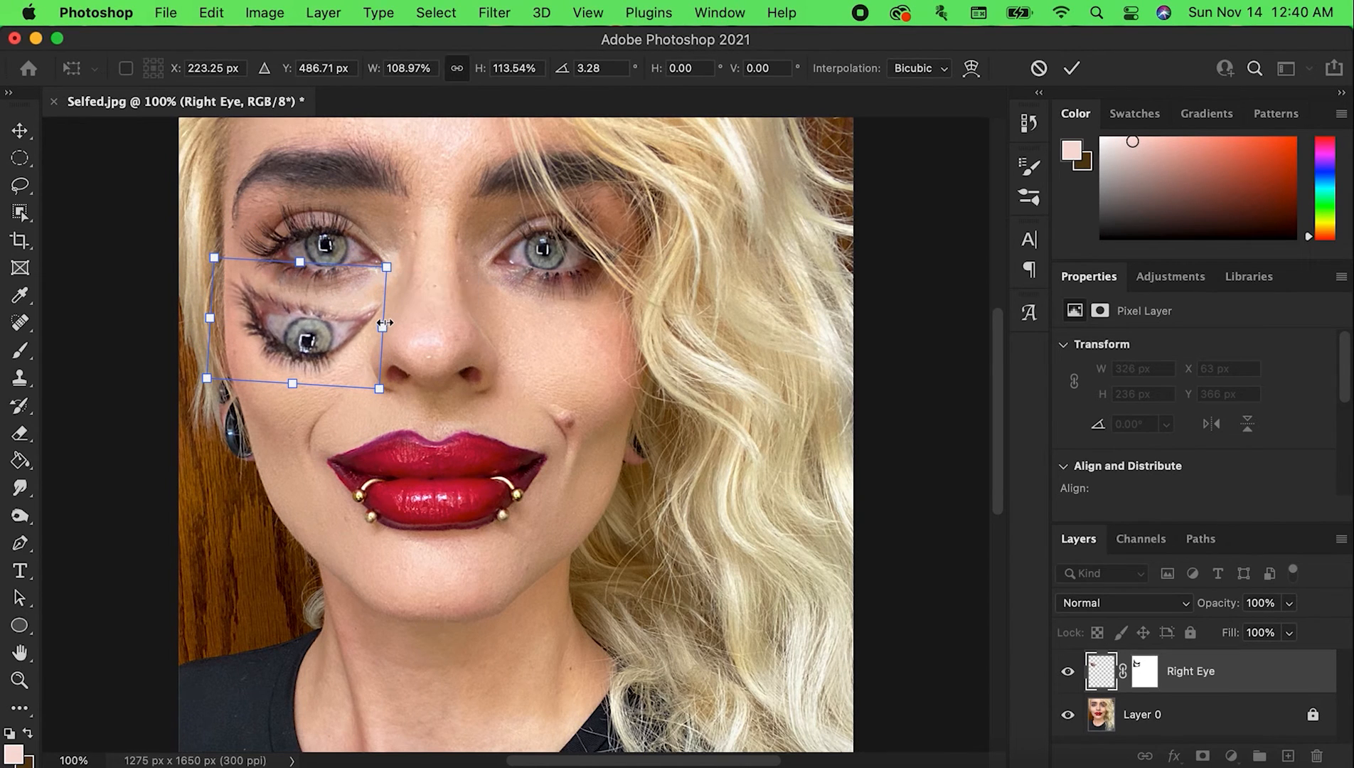
key(Return)
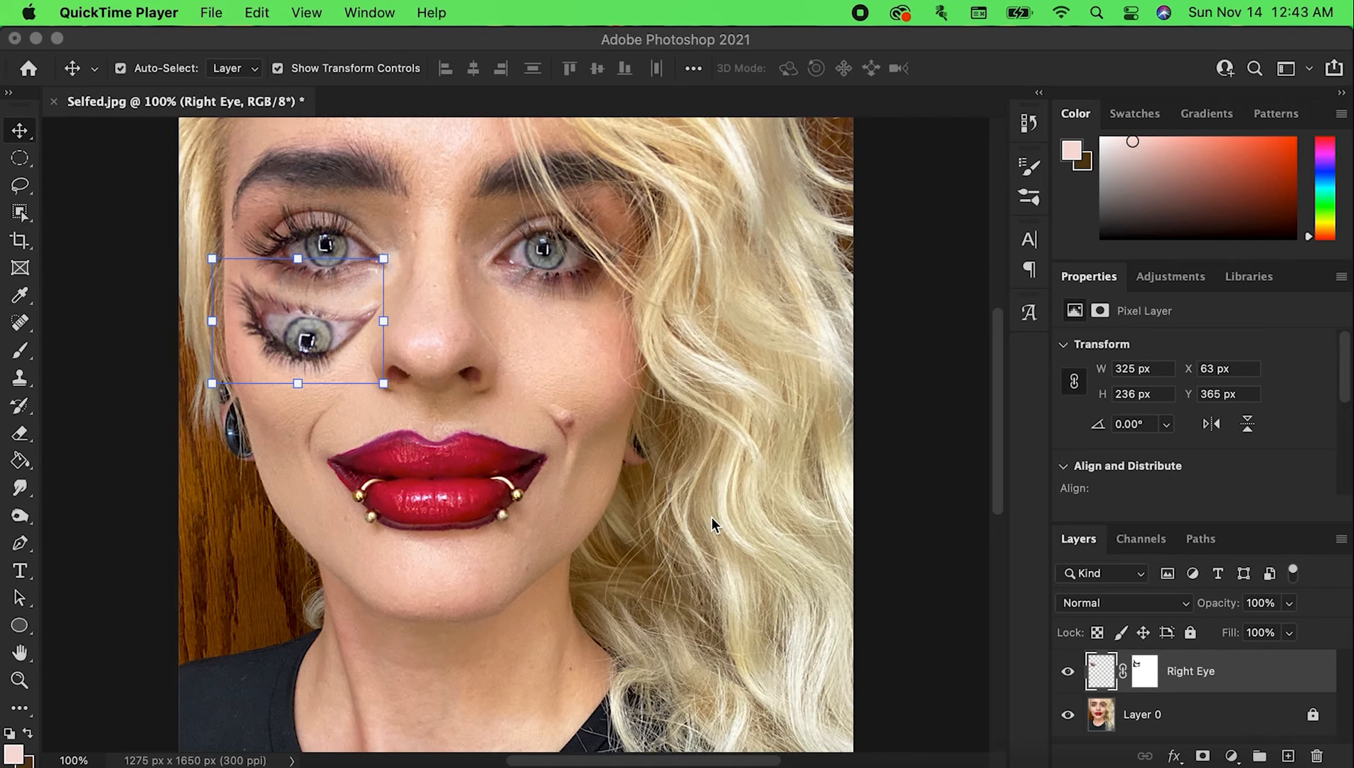
Duplicate the Right Eye layer as Left Eye
click(504, 382)
click(503, 381)
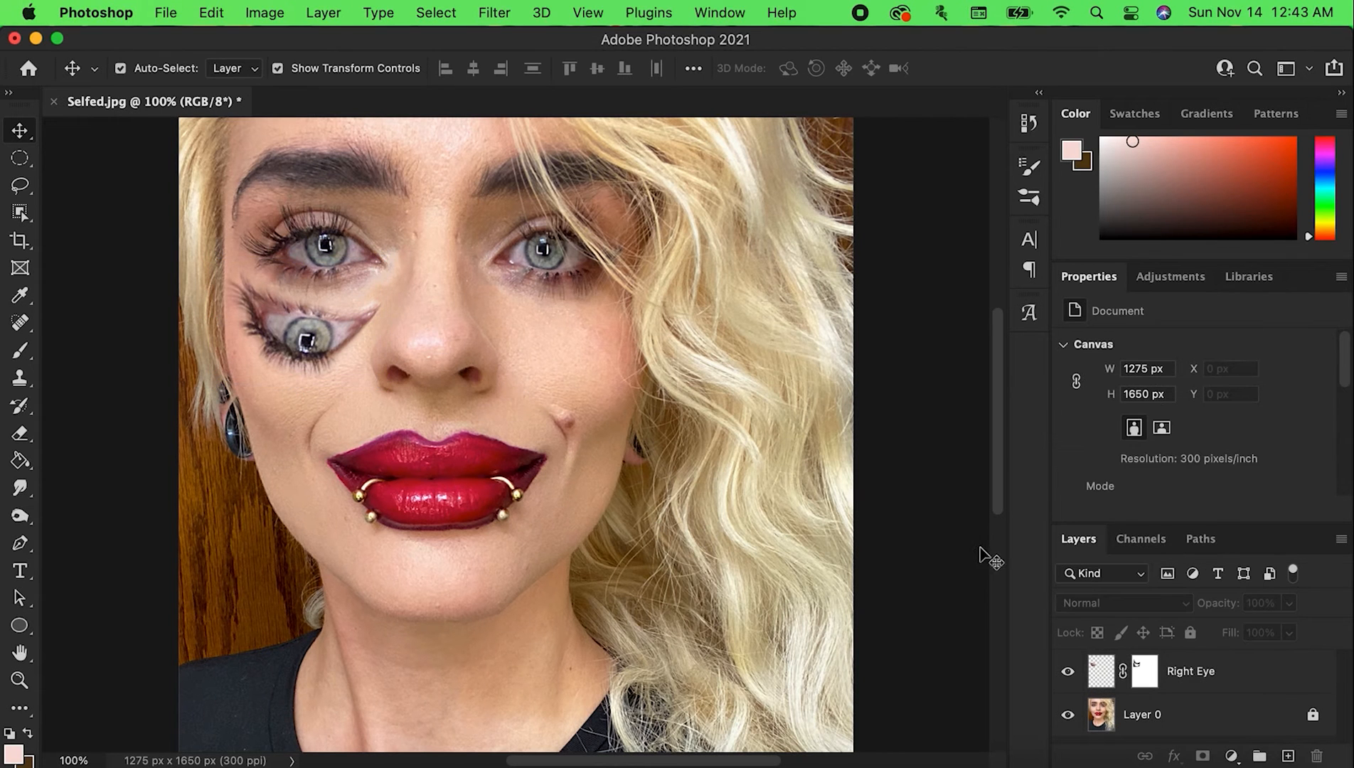
click(1296, 690)
right_click(1294, 685)
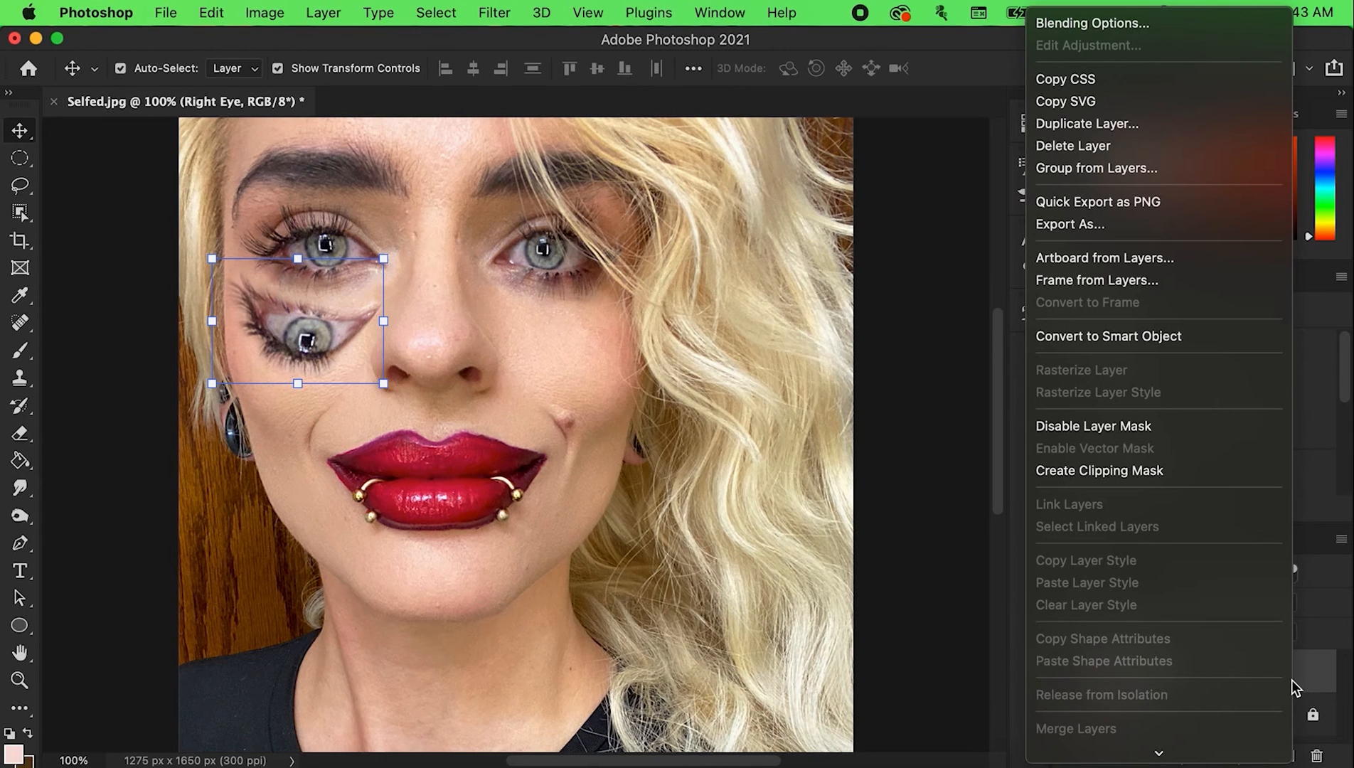
click(1147, 125)
key(Right)
key(BackSpace)
key(BackSpace)
key(BackSpace)
key(BackSpace)
key(BackSpace)
key(BackSpace)
key(BackSpace)
key(BackSpace)
key(BackSpace)
key(BackSpace)
key(BackSpace)
key(BackSpace)
key(BackSpace)
key(BackSpace)
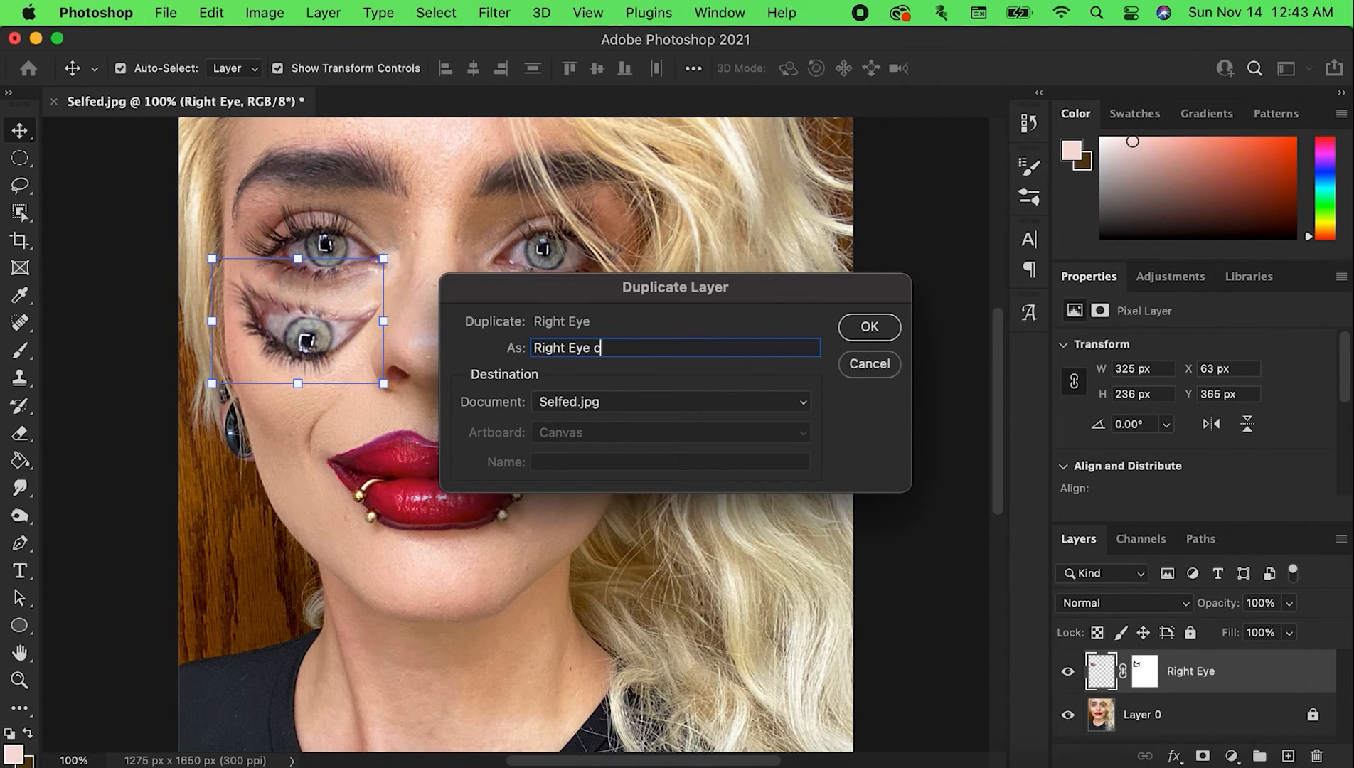
text(Left Eye)
key(Return)
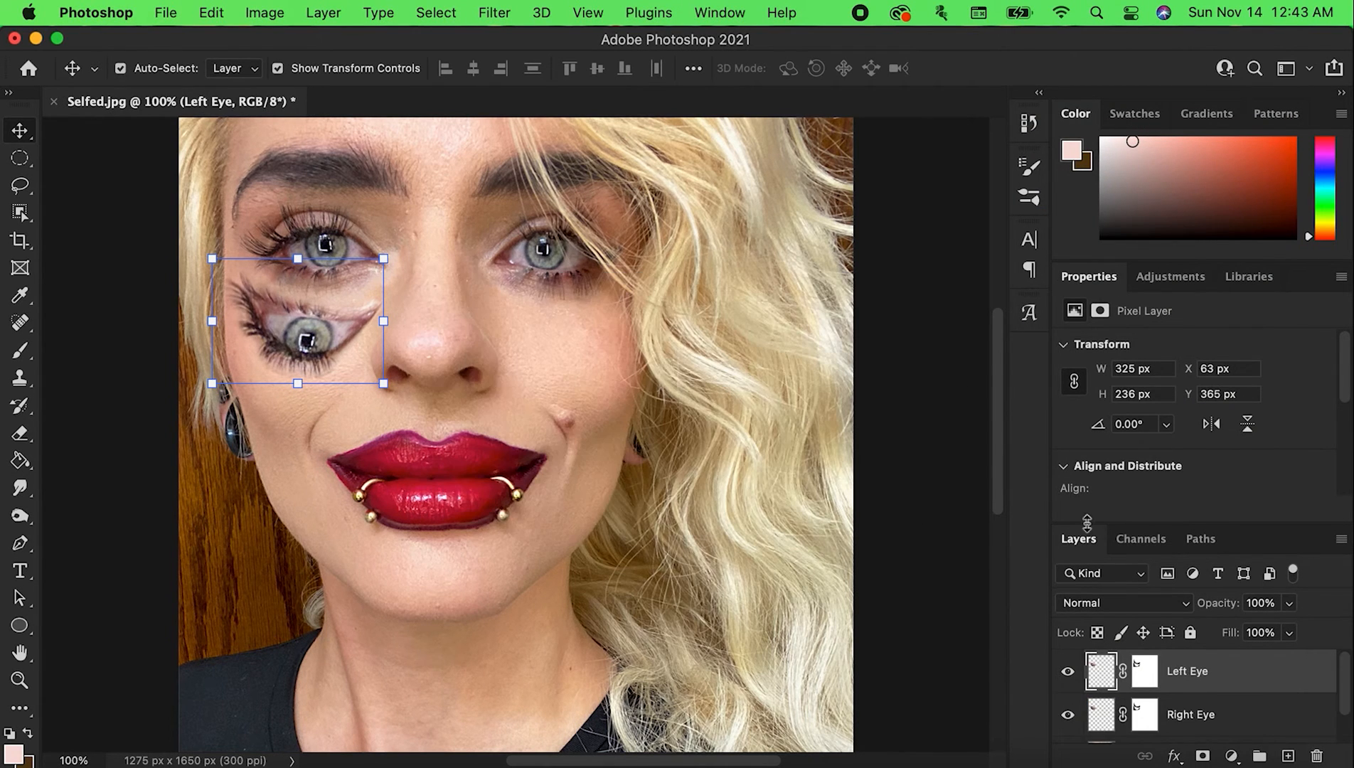
Flip the Left Eye layer horizontally, place it on the opposite cheek beneath the other original eye, and apply the transform
right_click(288, 323)
click(47, 114)
click(21, 158)
right_click(315, 324)
click(381, 545)
right_click(298, 332)
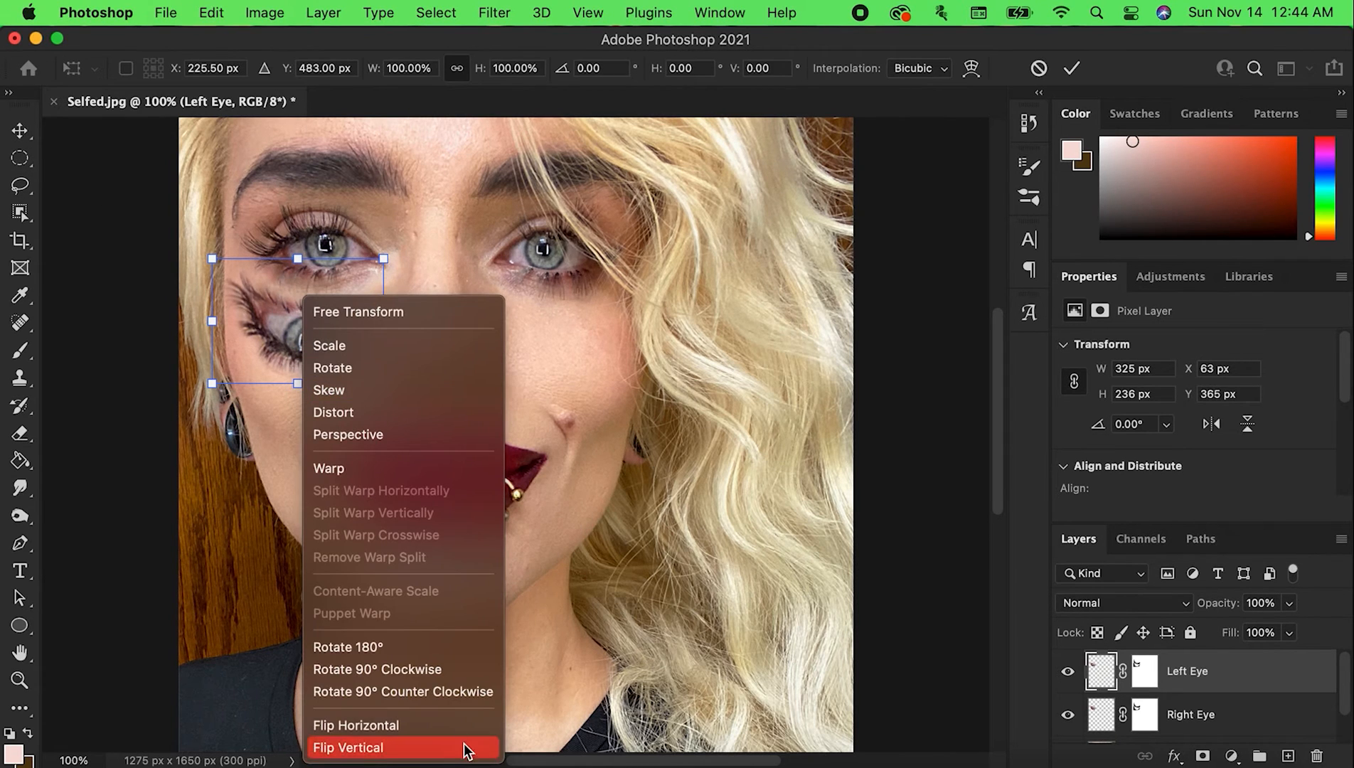
click(448, 729)
drag(318, 374, 568, 348)
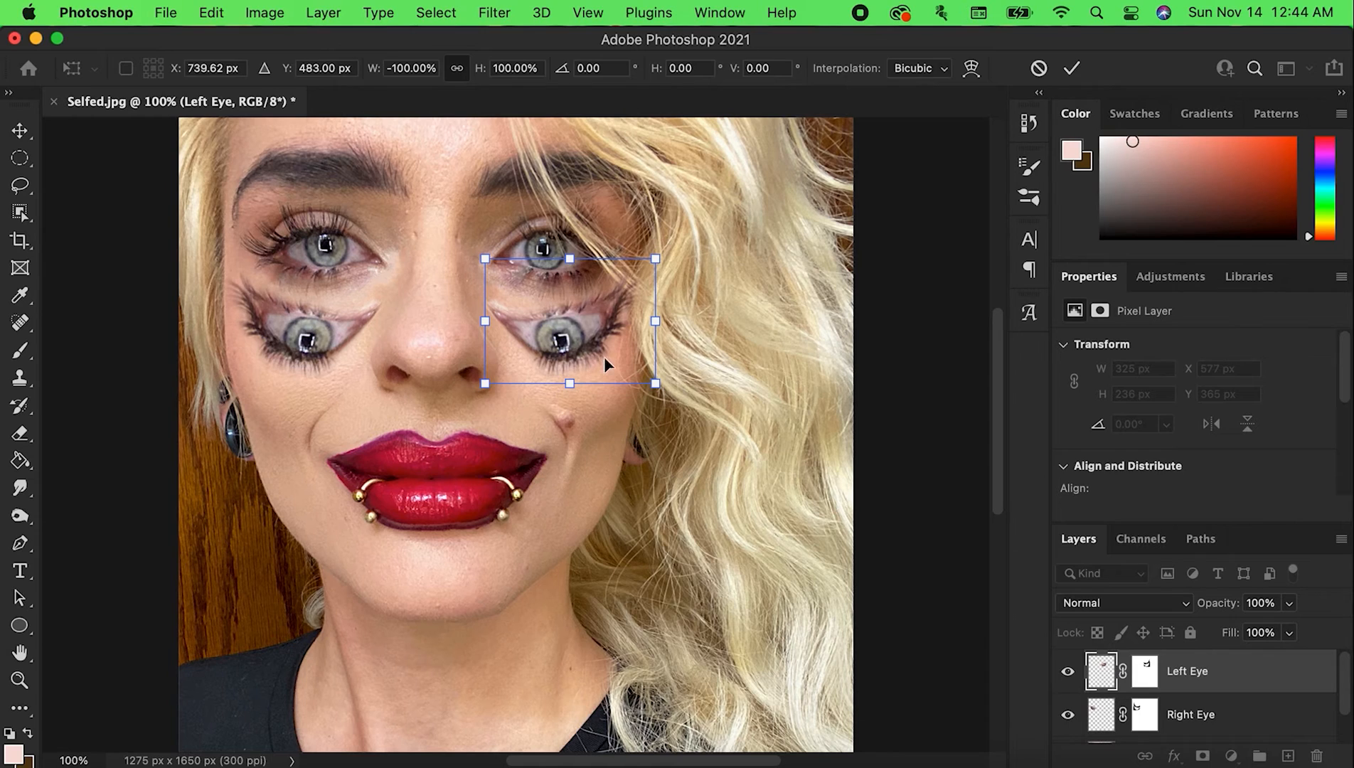
key(Return)
click(1144, 673)
key(b)
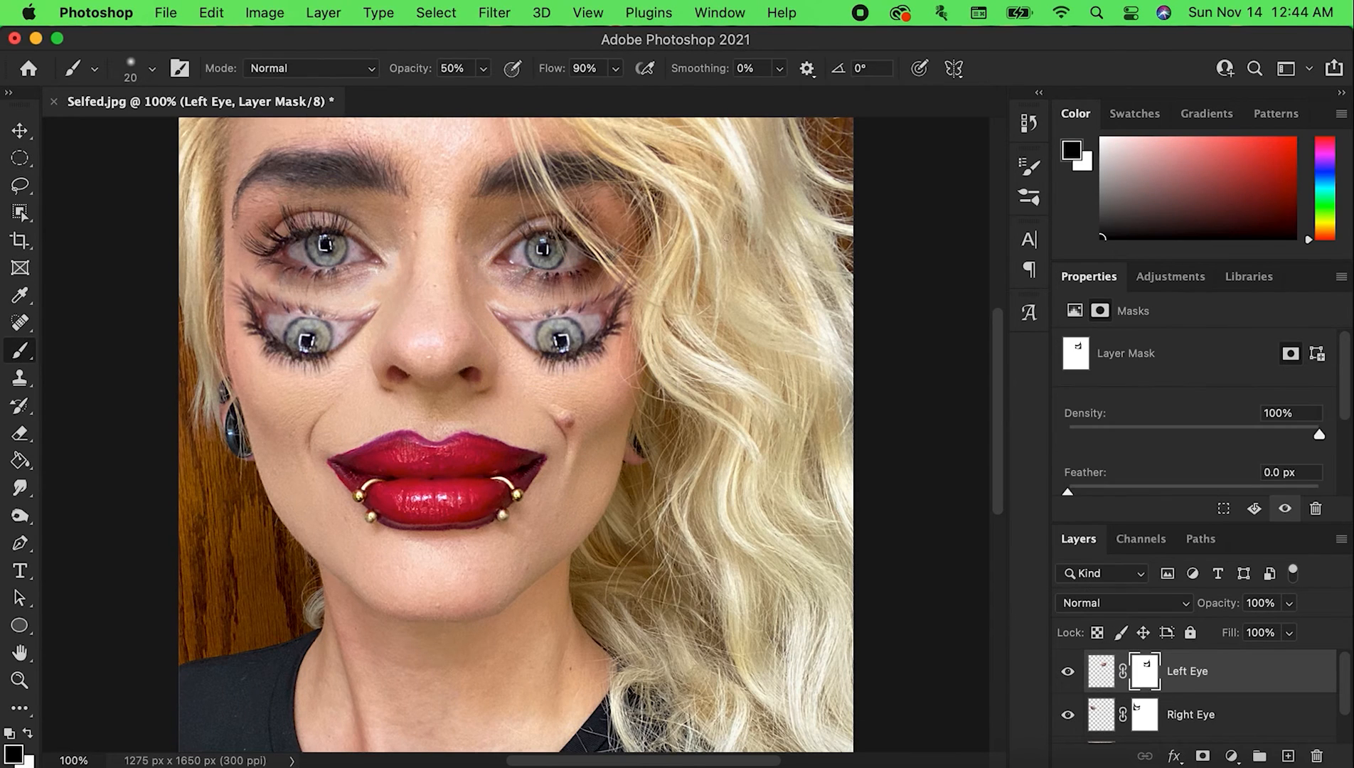
key(super+z)
click(1101, 671)
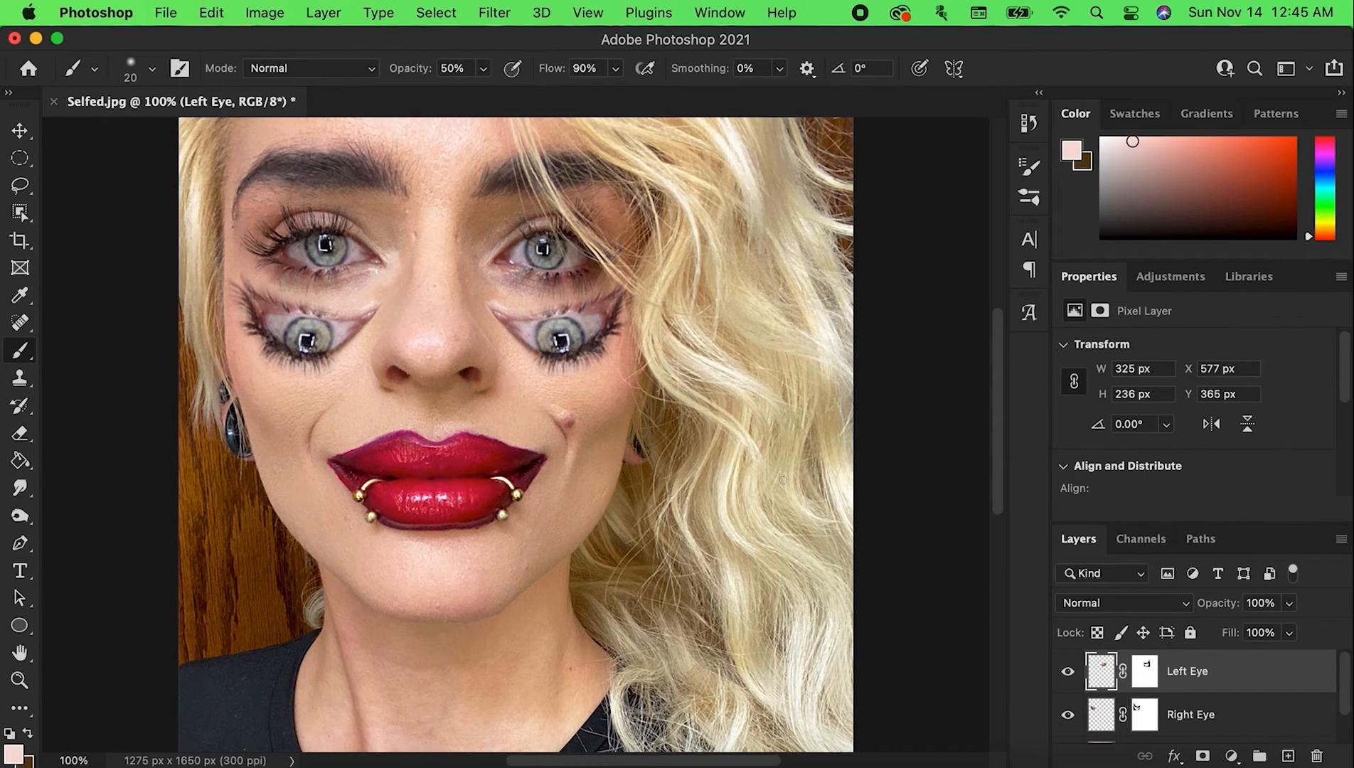
Select the Left Eye layer's iris with the Object Selection tool and feather the selection by 5 pixels
click(20, 185)
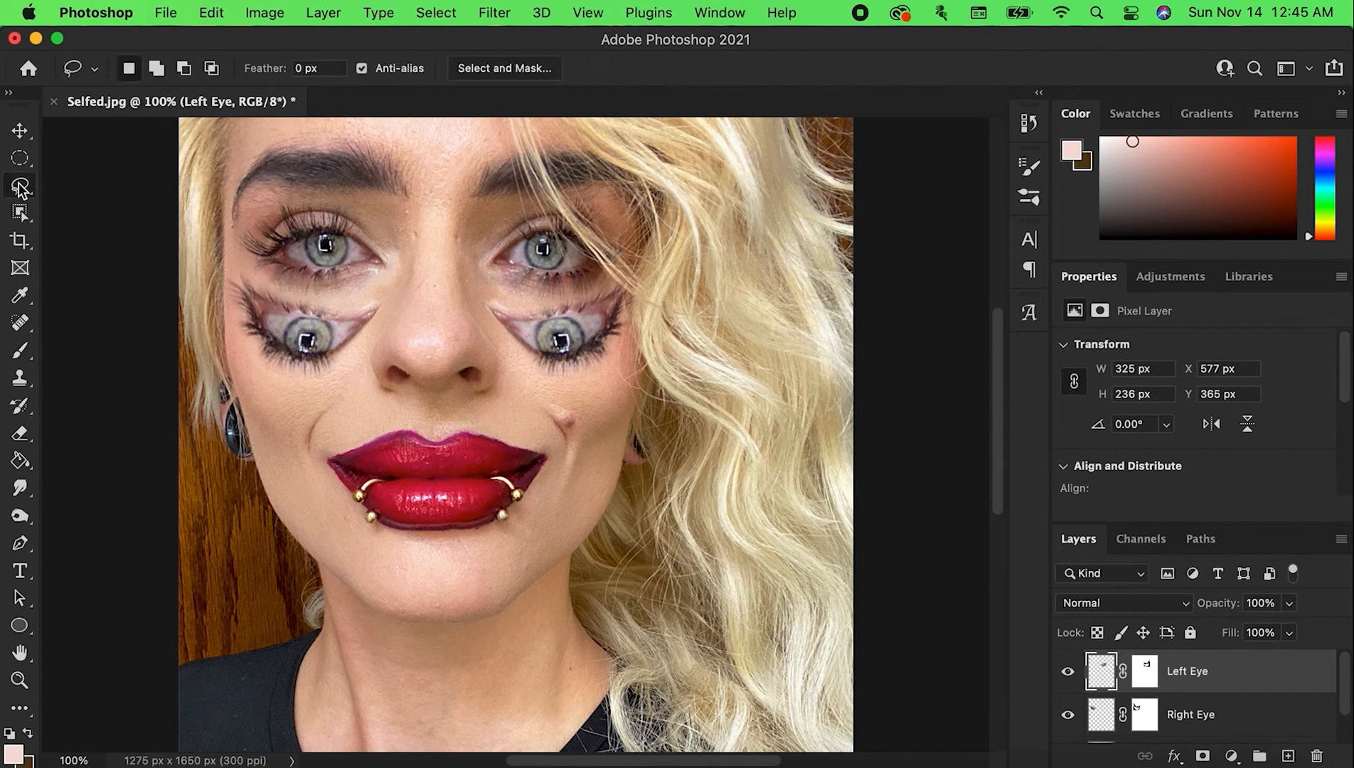
click(20, 212)
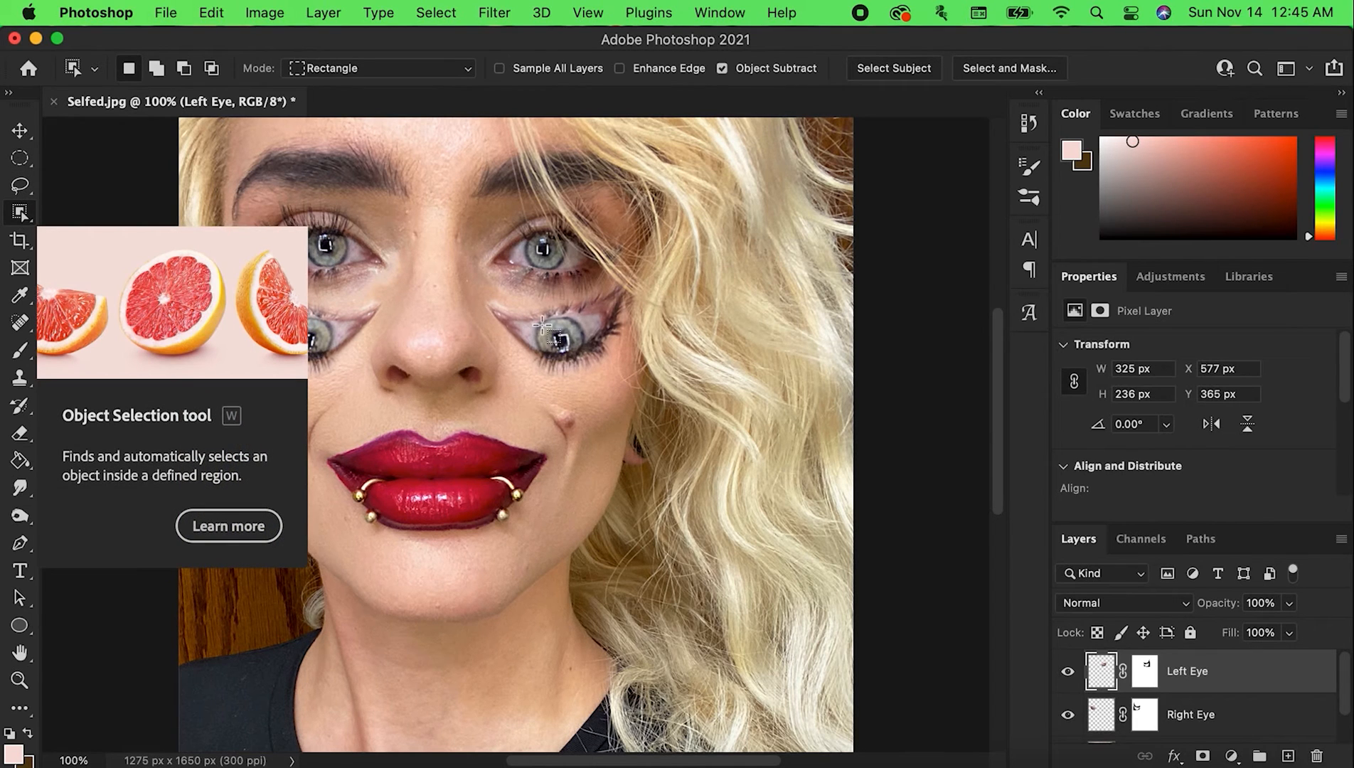
drag(533, 319, 589, 359)
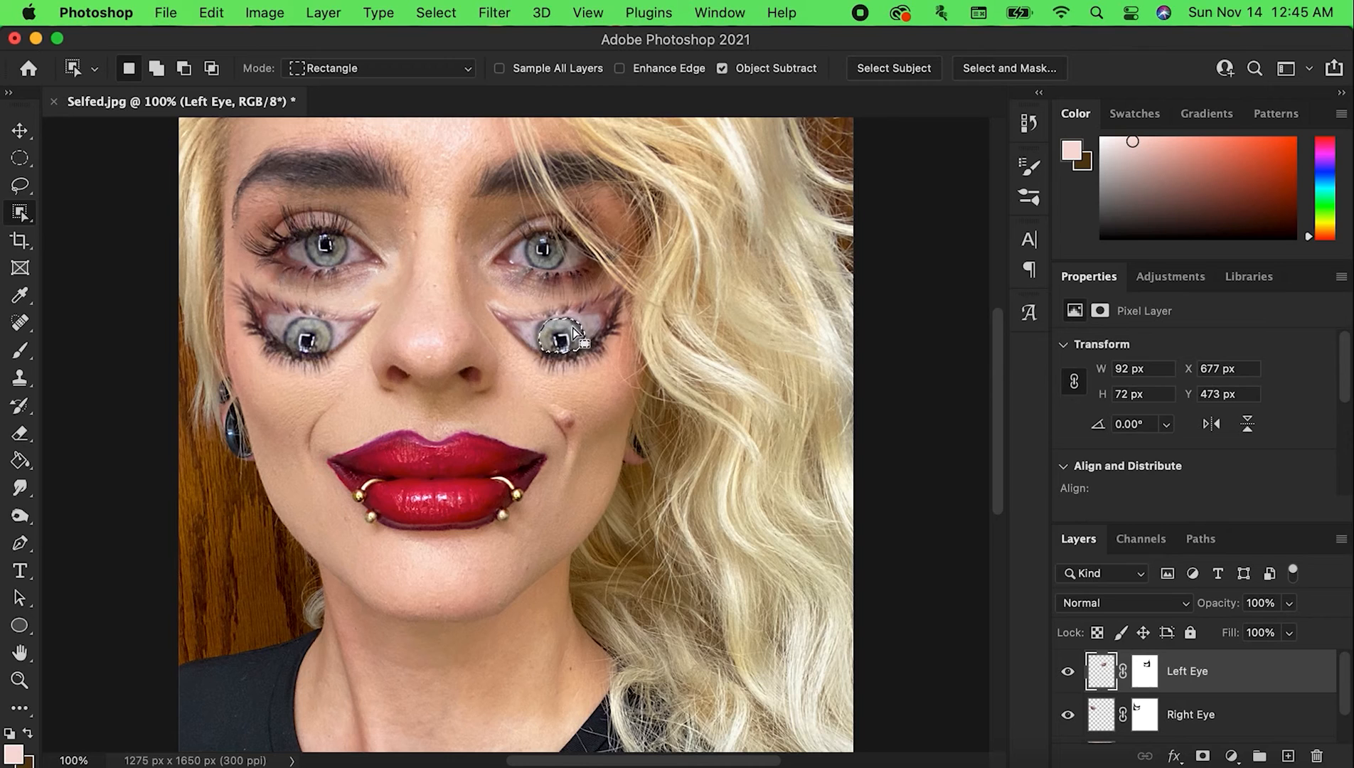
key(super+d)
drag(530, 315, 589, 356)
right_click(572, 332)
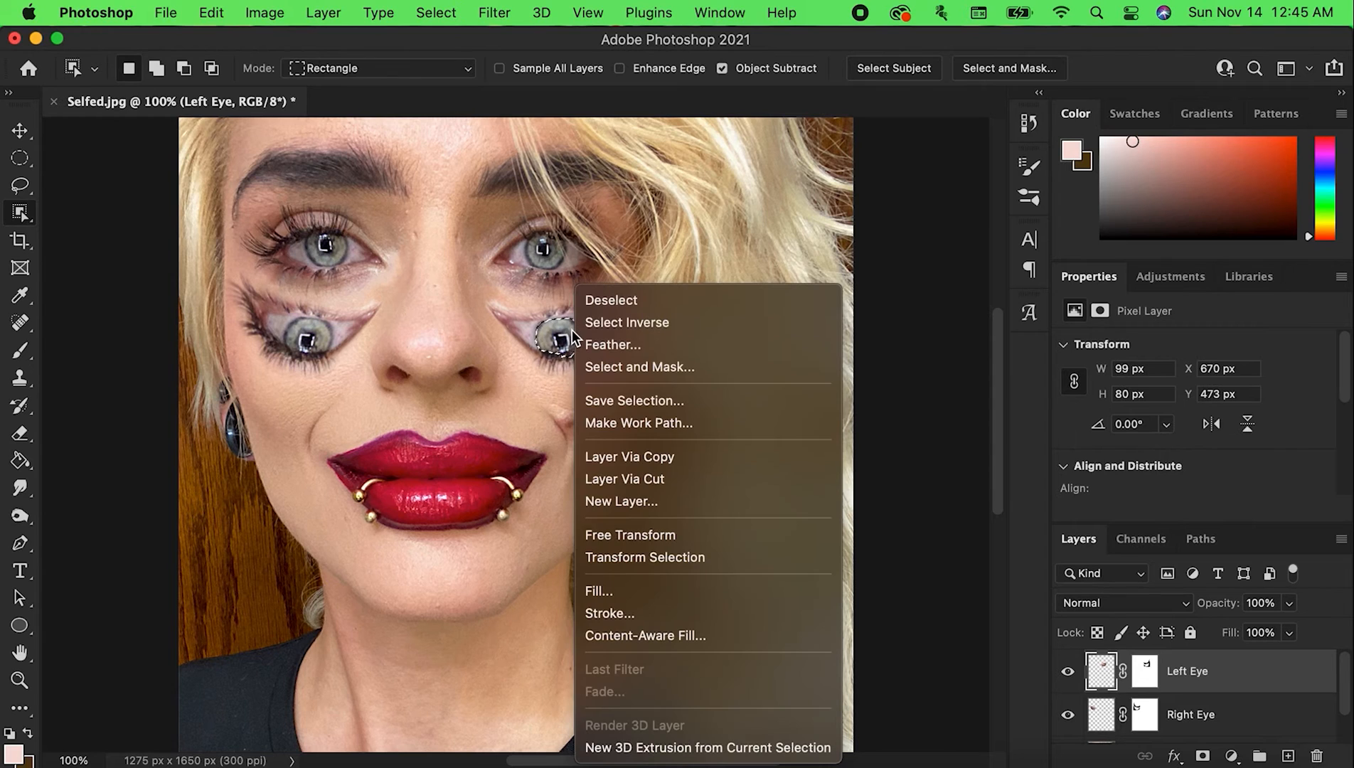
click(667, 345)
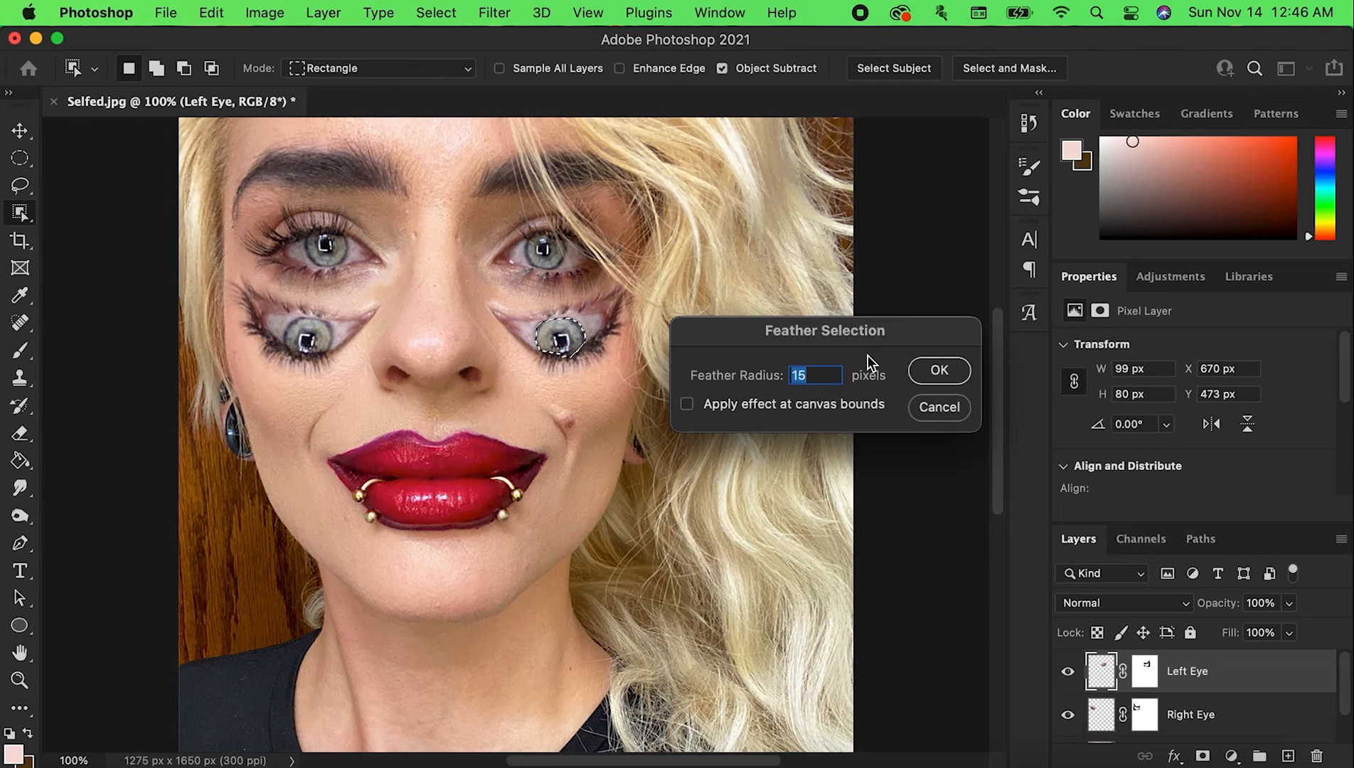
text(5)
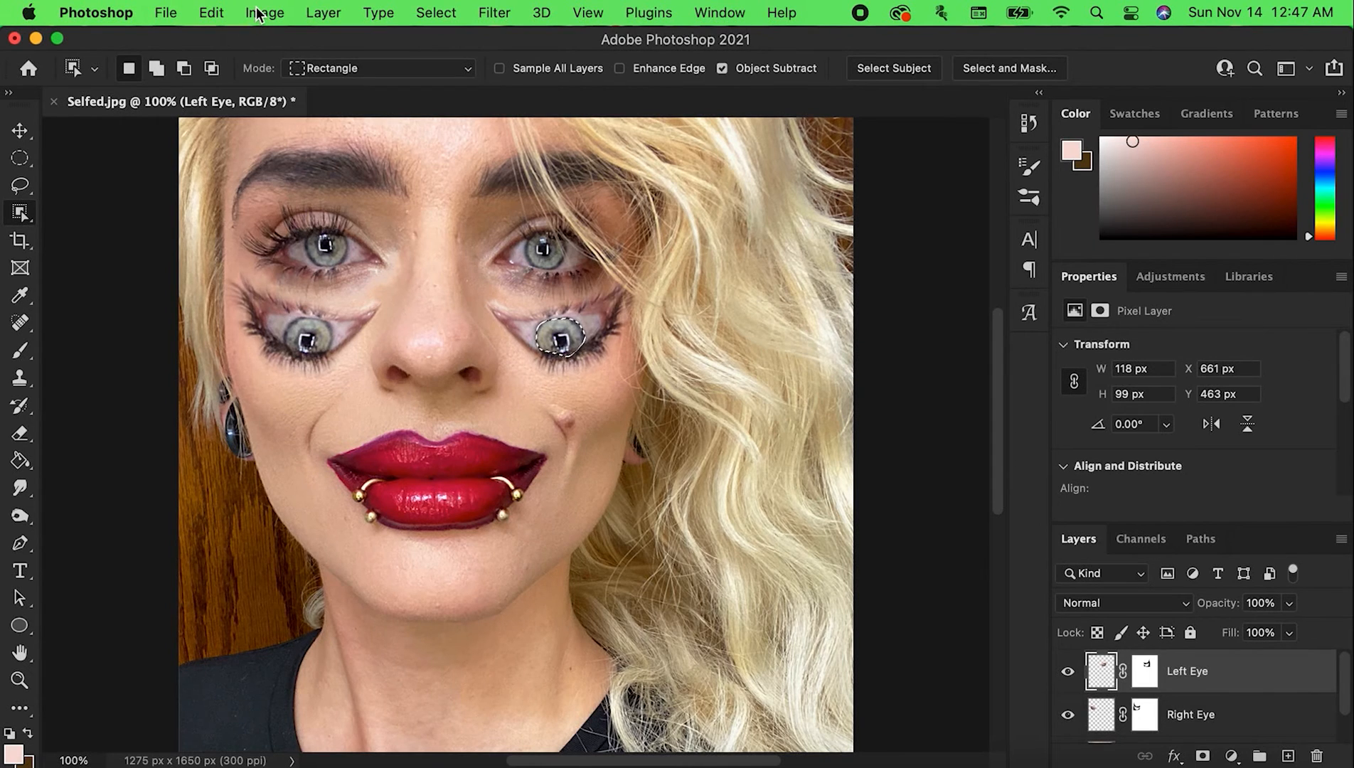
Start a Color Balance on the selected iris, shifting midtones toward red and yellow and setting shadows to +38, 0, -22
click(272, 14)
mouse_move(390, 71)
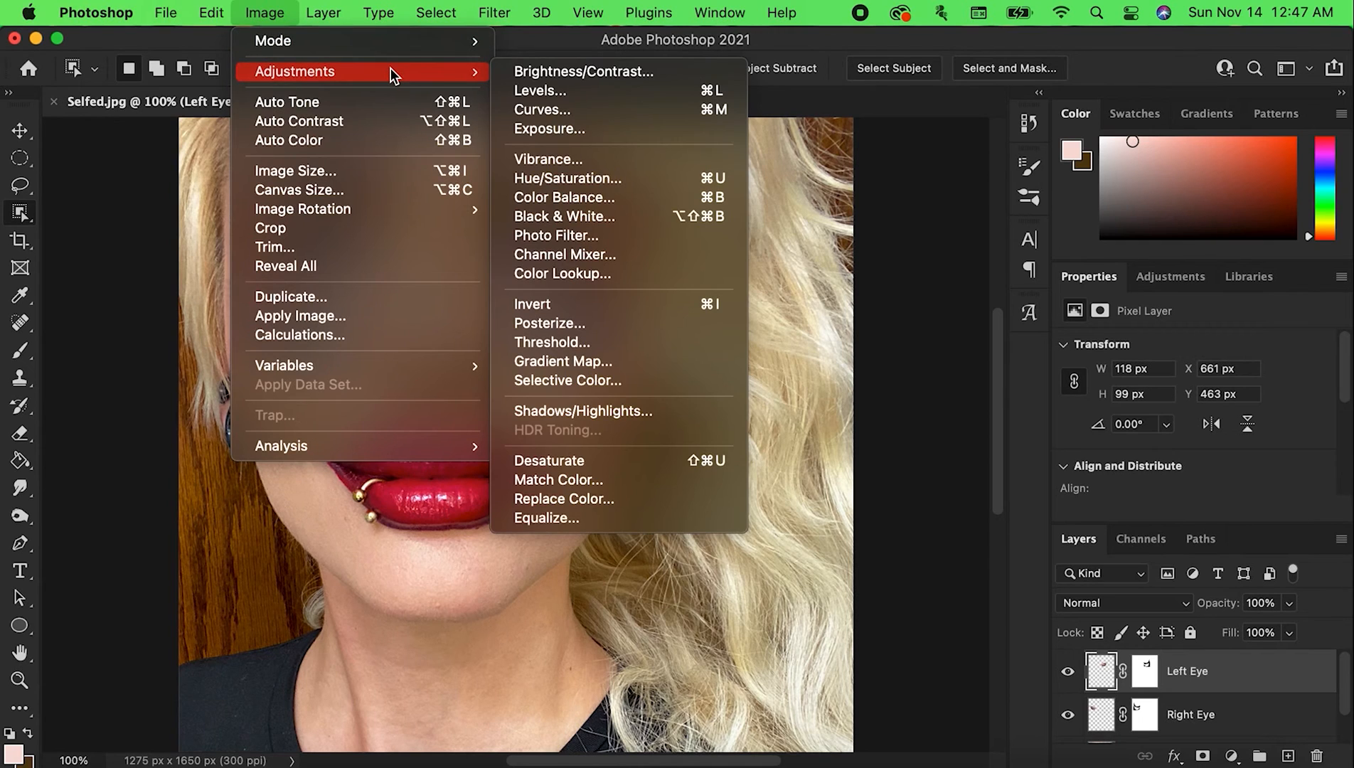
click(581, 197)
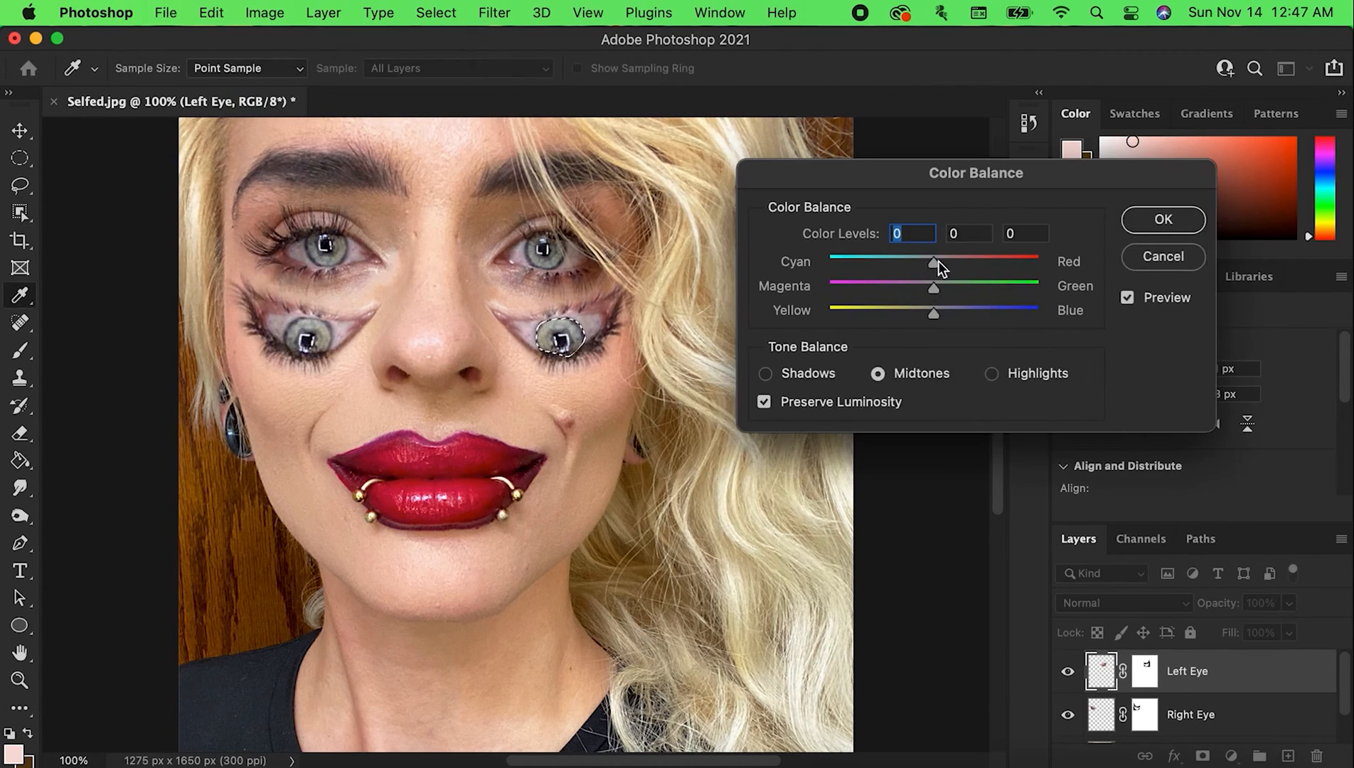
drag(934, 262, 1041, 263)
drag(937, 317, 918, 317)
drag(935, 291, 970, 271)
click(766, 374)
drag(934, 315, 910, 311)
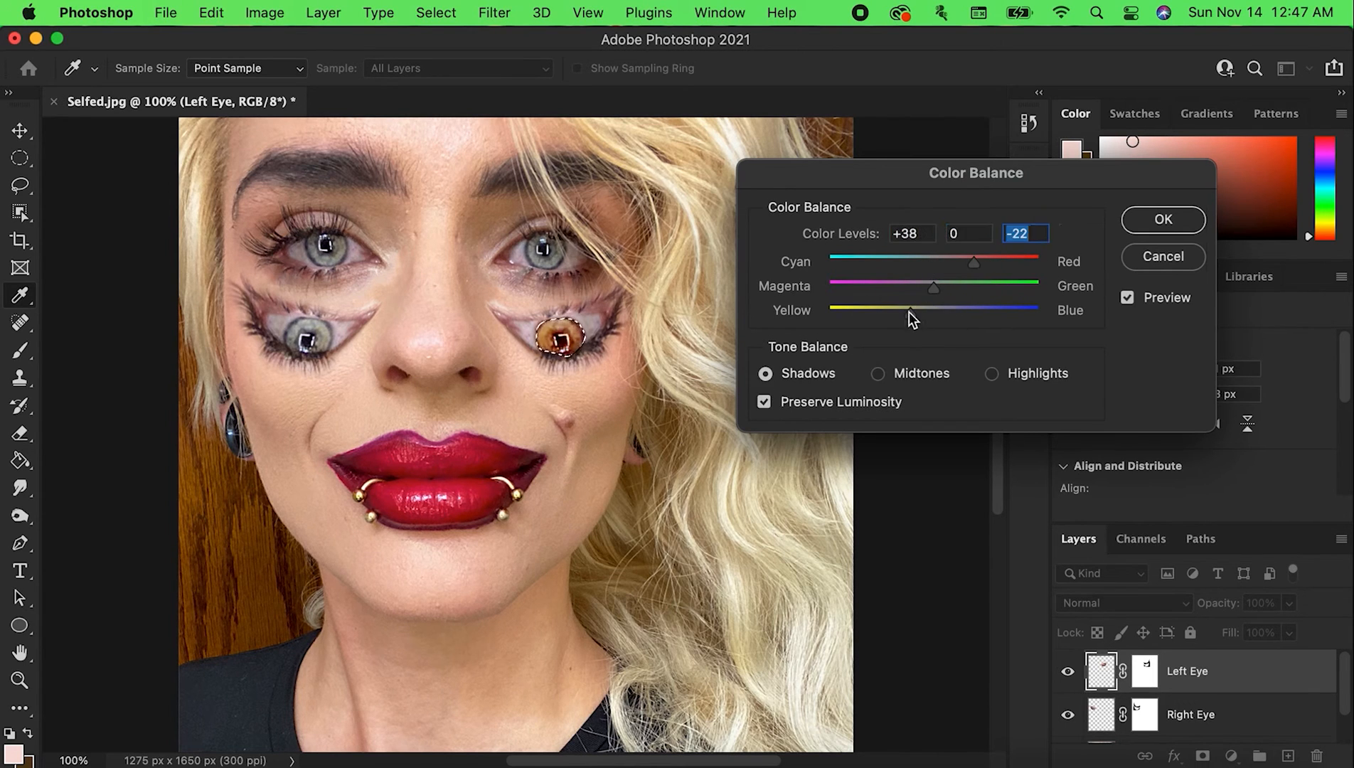
Push the iris highlights toward red, apply the Color Balance, and deselect the iris
click(992, 374)
drag(935, 265, 926, 314)
drag(915, 266, 1026, 264)
click(877, 374)
key(Return)
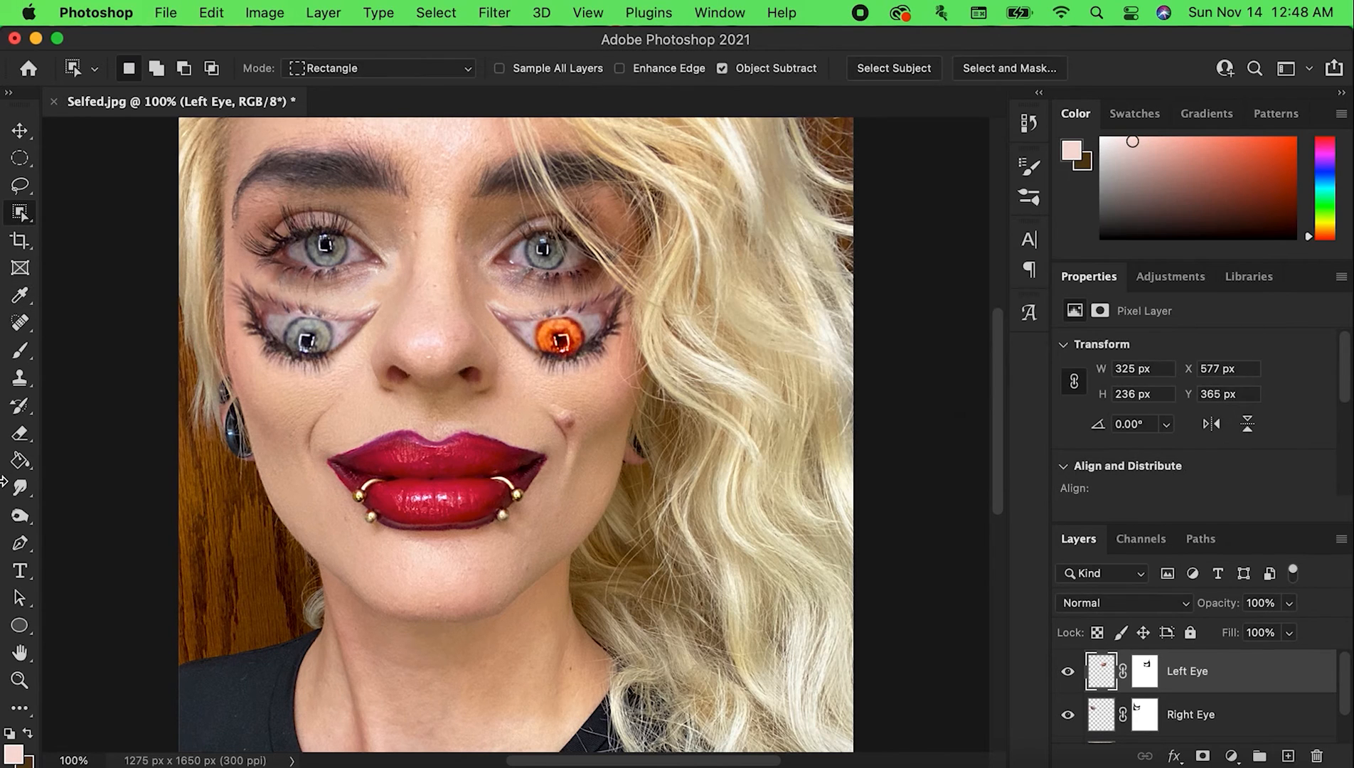
Darken parts of the orange iris using the Burn tool with a 30 px brush, Midtones range and 50% exposure
click(20, 514)
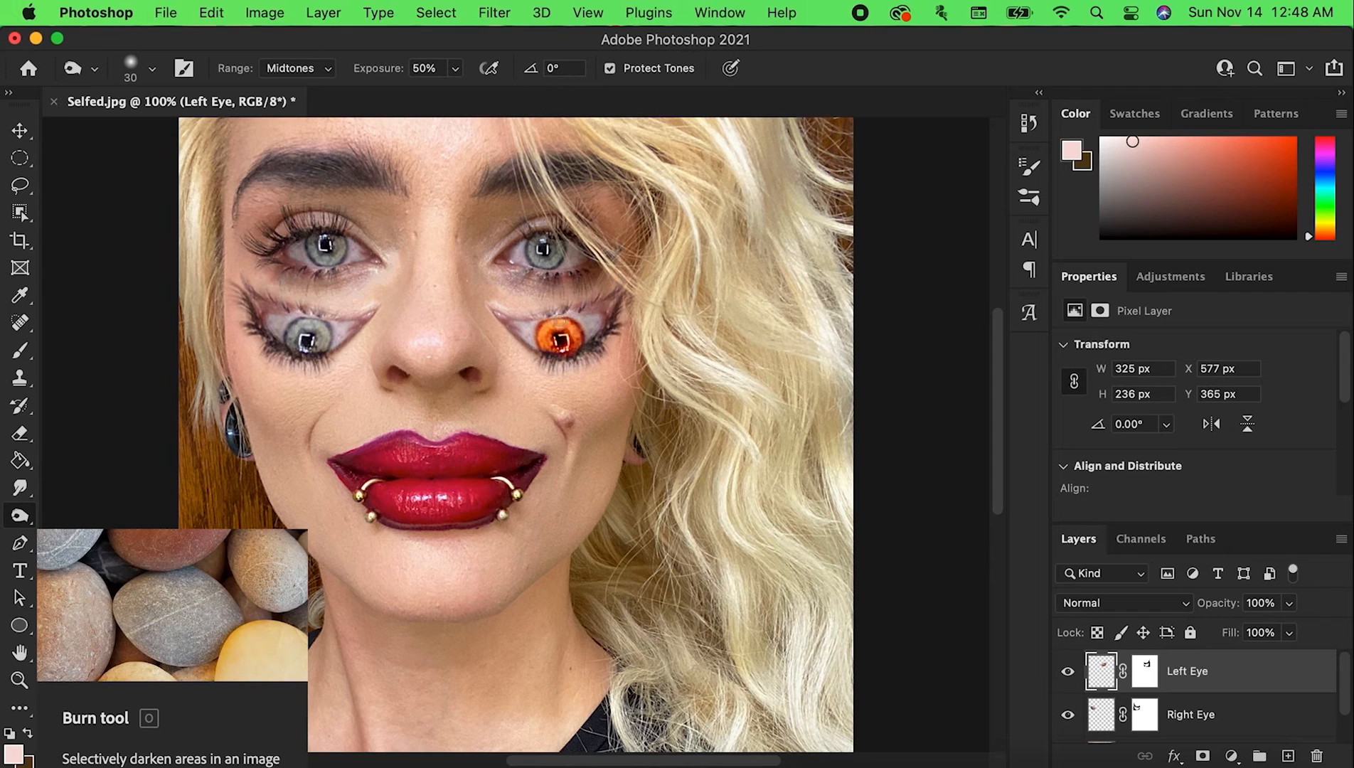
mouse_move(578, 325)
mouse_down()
mouse_move(517, 348)
mouse_move(543, 351)
mouse_move(549, 317)
mouse_move(544, 352)
mouse_move(543, 322)
mouse_move(575, 309)
mouse_move(584, 334)
mouse_move(548, 335)
mouse_move(520, 358)
mouse_move(558, 348)
mouse_up()
Lighten the orange iris using the Dodge tool with a 35 px brush and 68% exposure
click(30, 523)
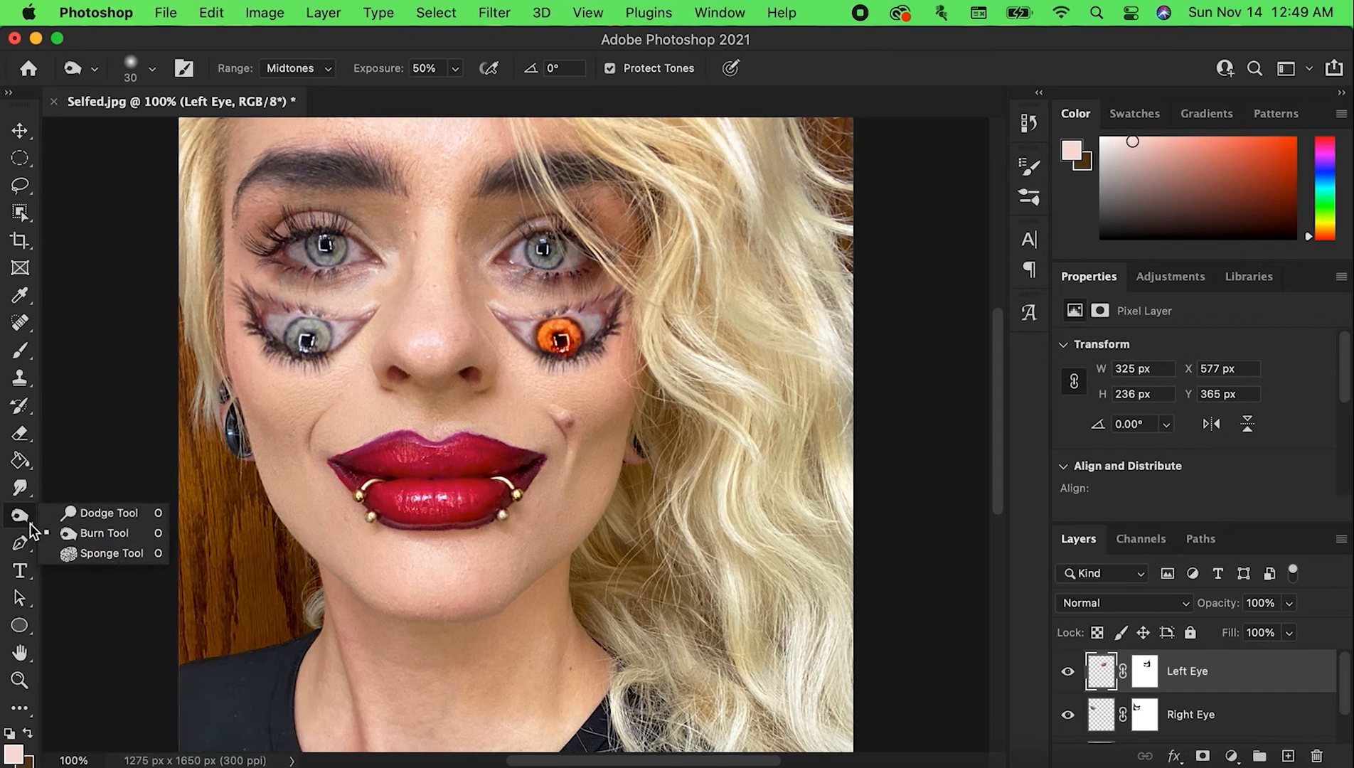
click(96, 514)
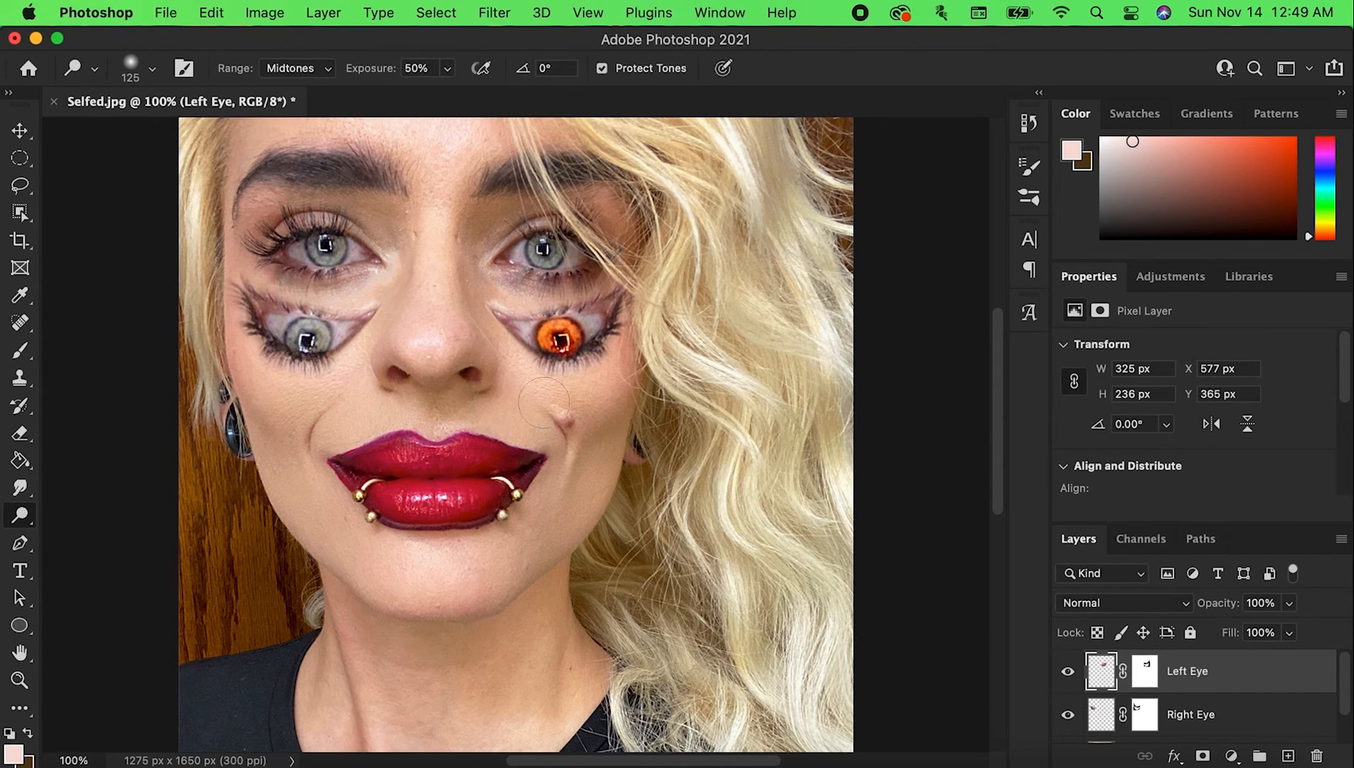
key(bracketleft)
key(bracketleft)
key(bracketleft)
key(bracketleft)
key(bracketleft)
key(bracketleft)
key(bracketleft)
key(bracketleft)
key(bracketleft)
drag(447, 69, 470, 74)
key(bracketright)
key(bracketright)
key(bracketright)
key(bracketright)
key(bracketright)
key(bracketright)
key(bracketright)
Hide and show the Left Eye layer to compare the face with and without the added eye
click(1069, 674)
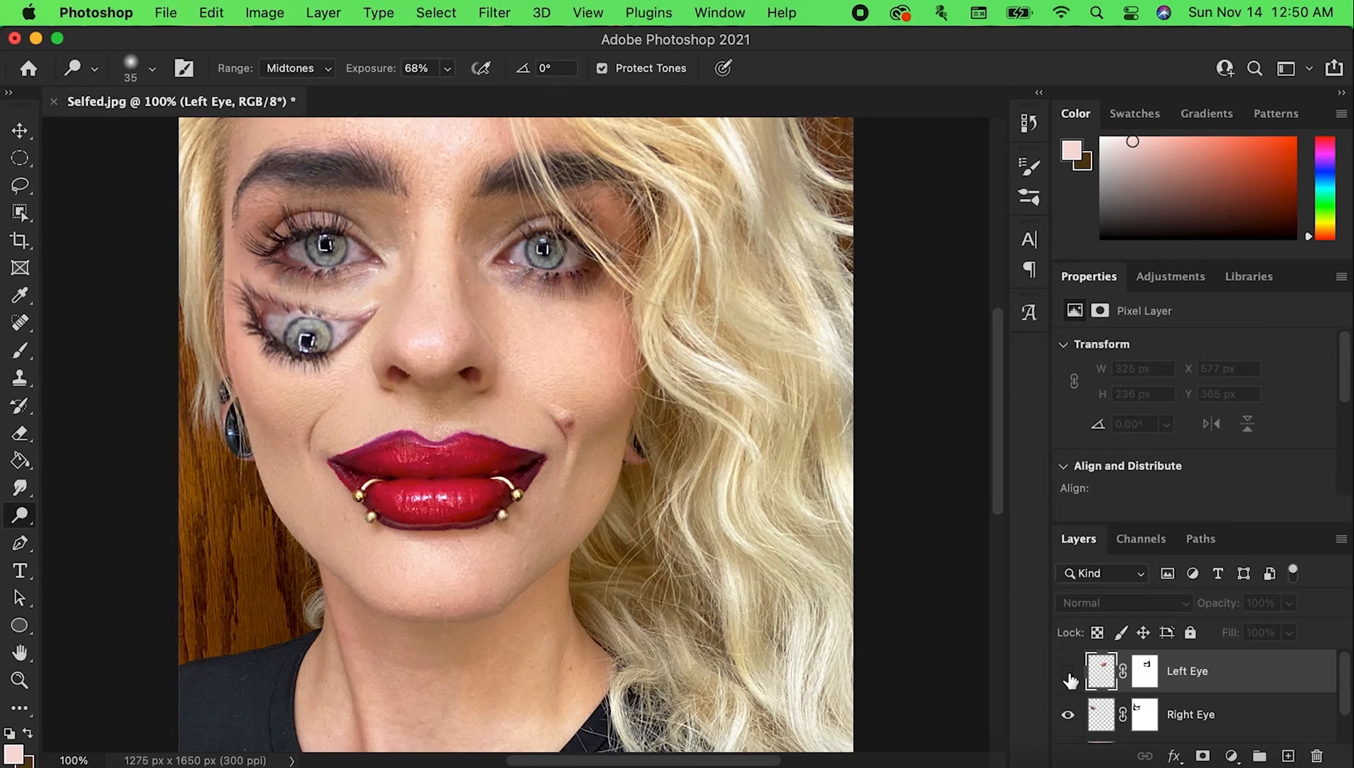
click(1068, 675)
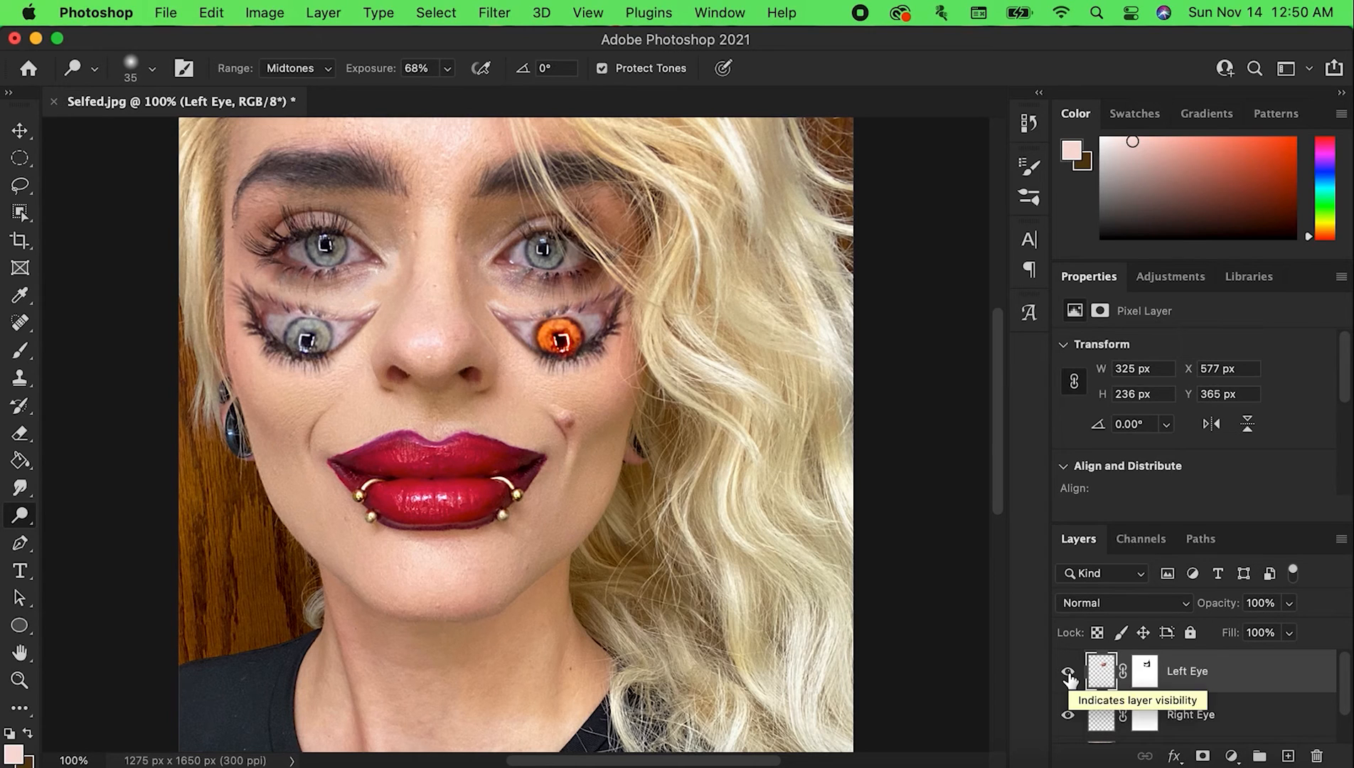
click(1069, 675)
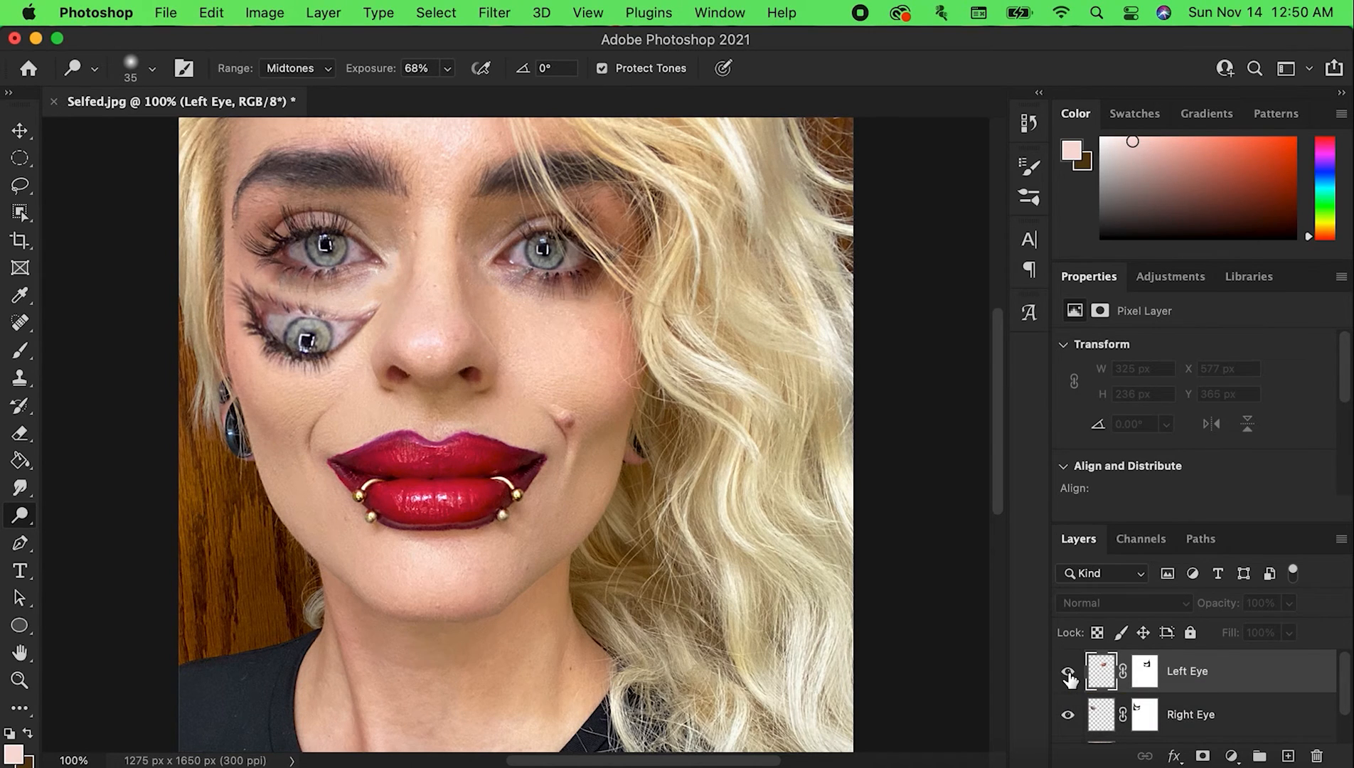
click(1068, 674)
Try lower opacities on the Left Eye layer, such as 74%, and return it to 100%
click(1290, 603)
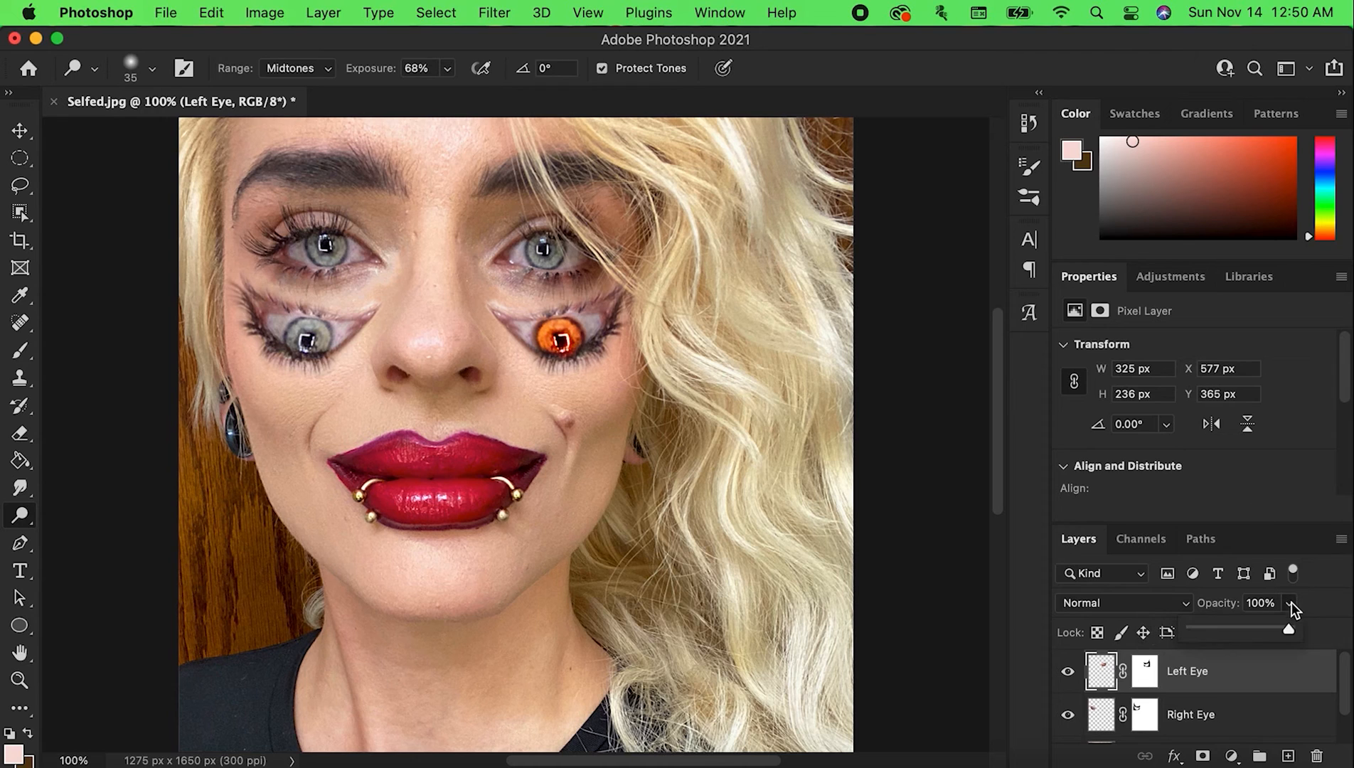
drag(1246, 628, 1234, 629)
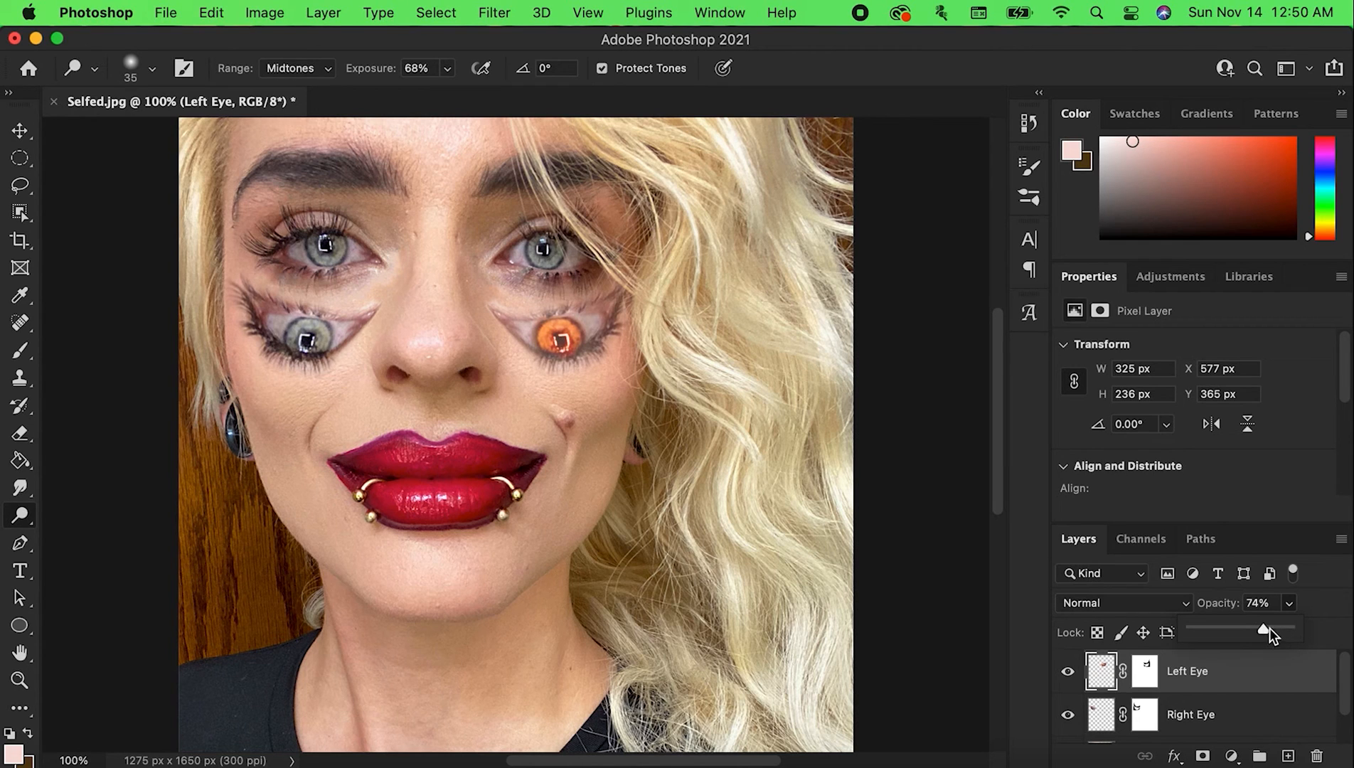
drag(1221, 633, 1333, 603)
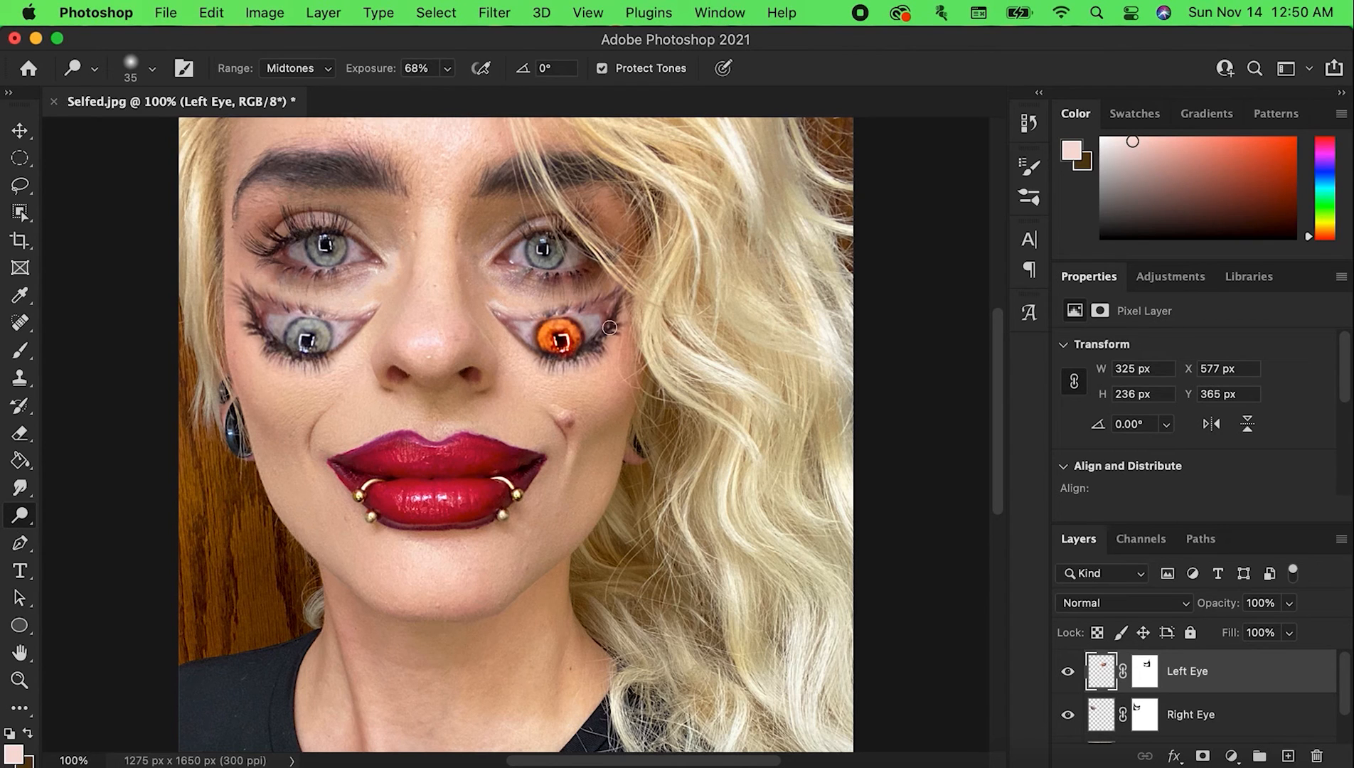
Brighten the white around the orange iris with the Dodge tool, using an 80 px brush and a 60 px brush
key(bracketright)
key(bracketright)
key(bracketright)
key(bracketright)
key(bracketright)
key(bracketright)
drag(524, 320, 589, 313)
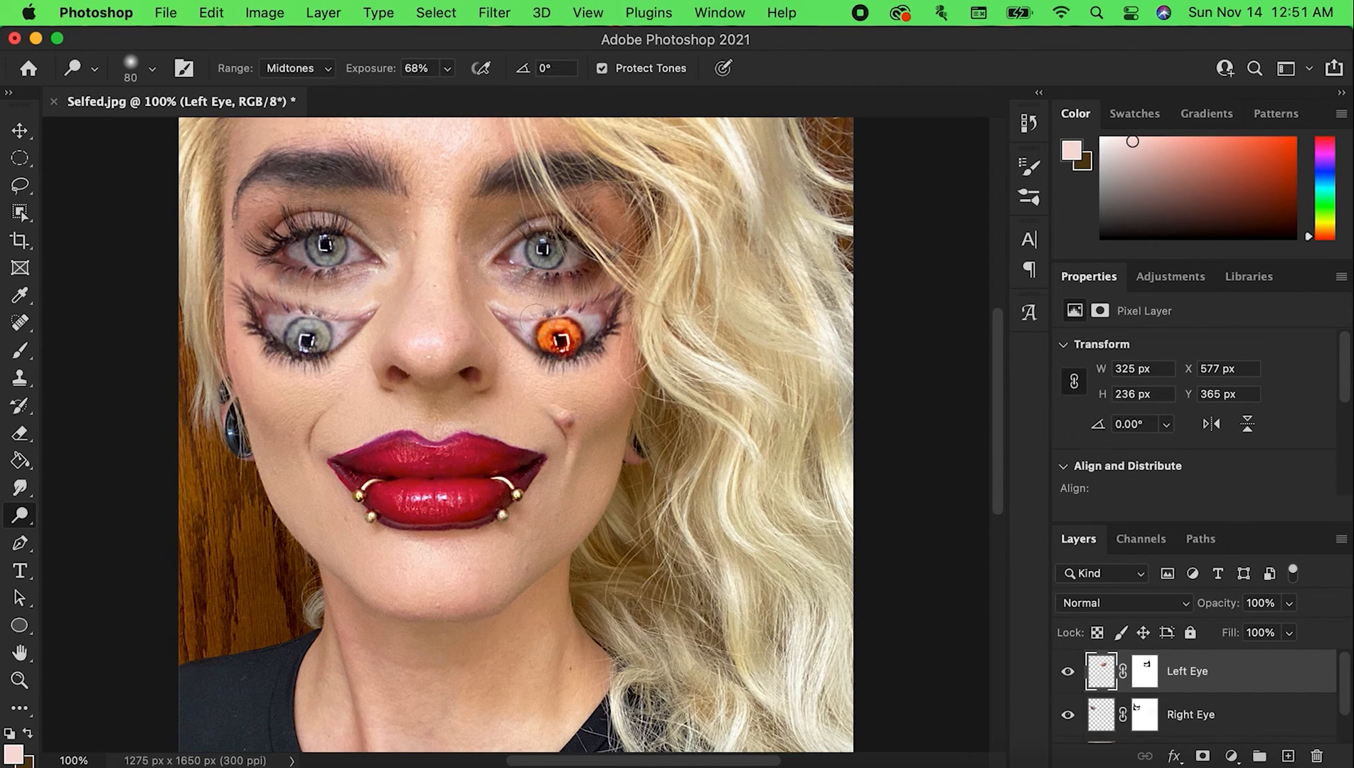
key(bracketleft)
key(bracketleft)
drag(513, 304, 535, 322)
drag(533, 325, 524, 325)
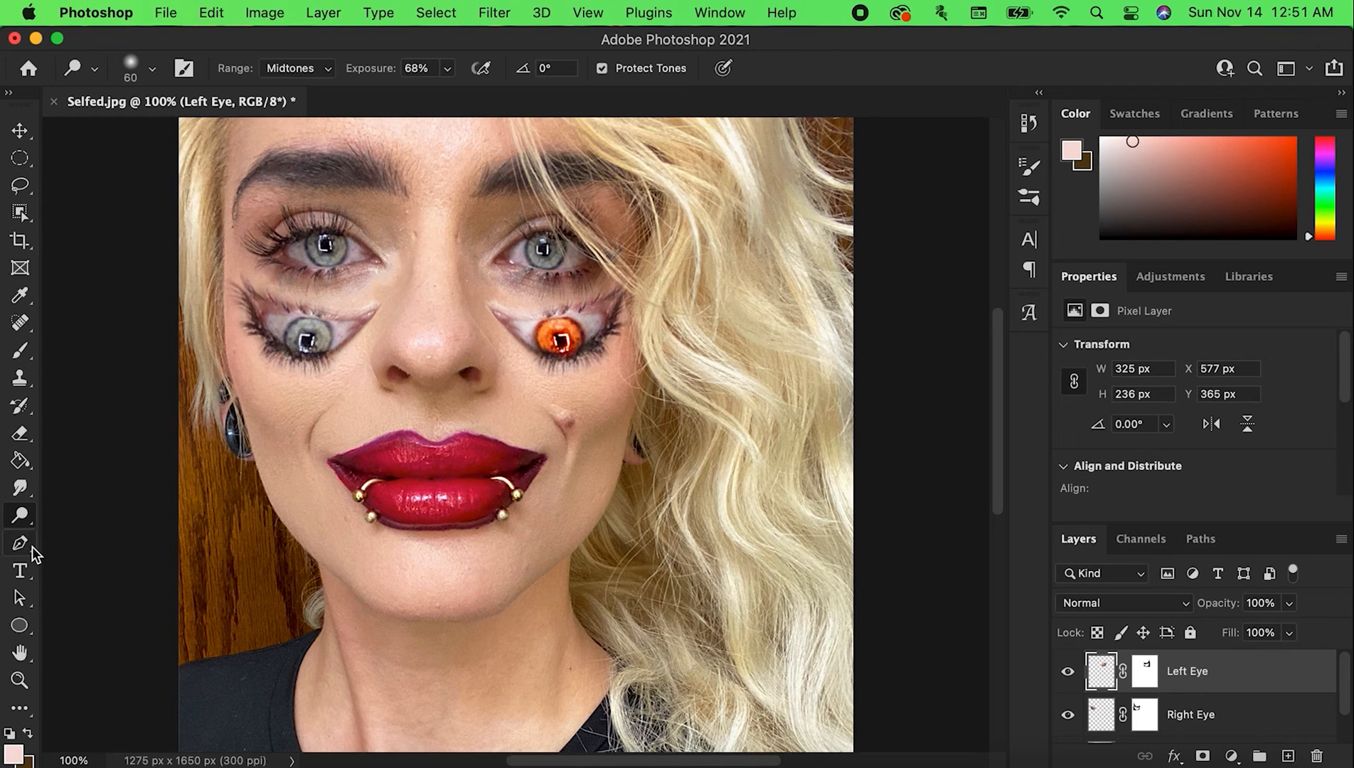
Darken the outer side of the added orange eye using the Burn tool with a 30 px brush and 50% exposure on midtones
click(23, 516)
click(71, 532)
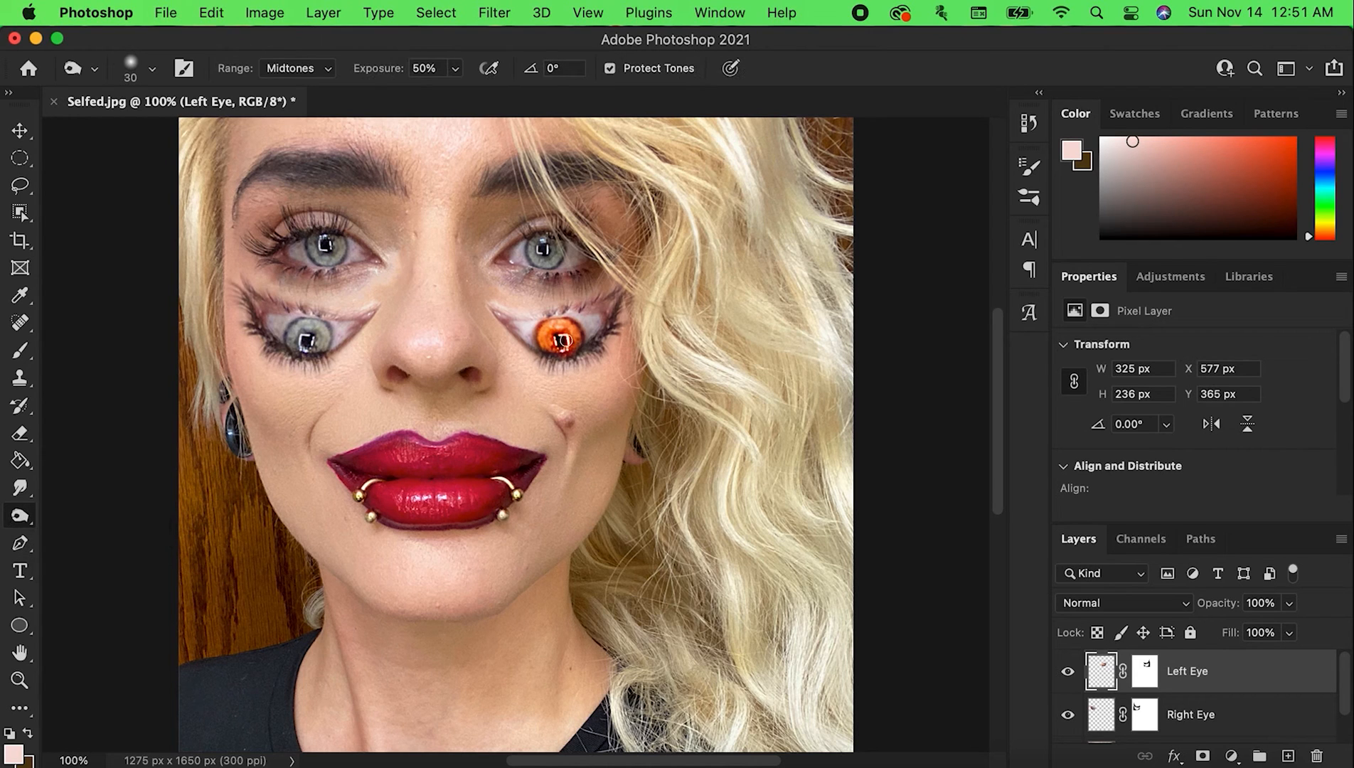
drag(574, 308, 608, 355)
Burn the outer corner and lids of the orange eye with larger brushes, from 40 px up to 125 px
key(bracketleft)
key(bracketleft)
key(bracketleft)
key(bracketright)
key(bracketright)
key(bracketright)
key(bracketright)
key(bracketright)
key(bracketright)
key(bracketright)
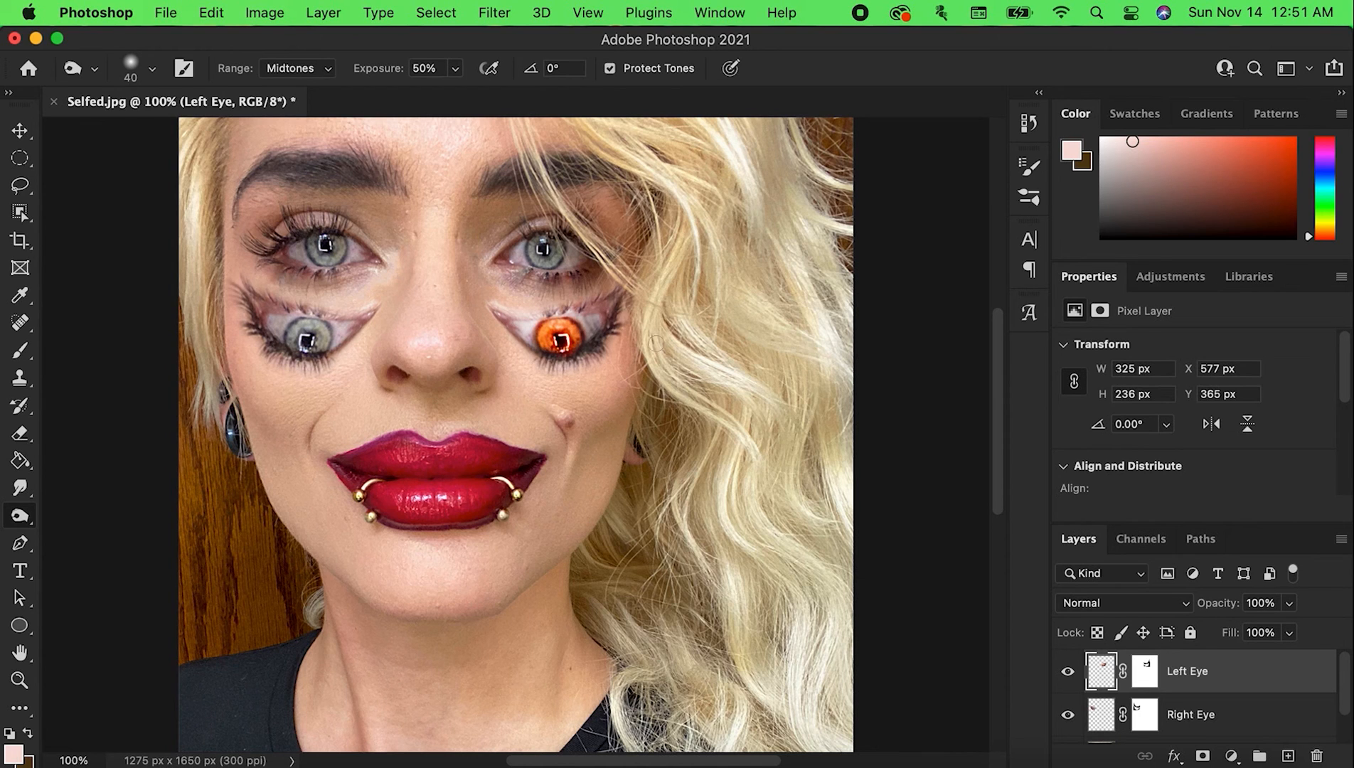
key(bracketright)
key(bracketright)
key(bracketright)
key(bracketright)
key(bracketright)
key(bracketright)
key(bracketright)
key(bracketright)
mouse_move(610, 306)
mouse_down()
mouse_move(607, 330)
mouse_move(502, 334)
mouse_up()
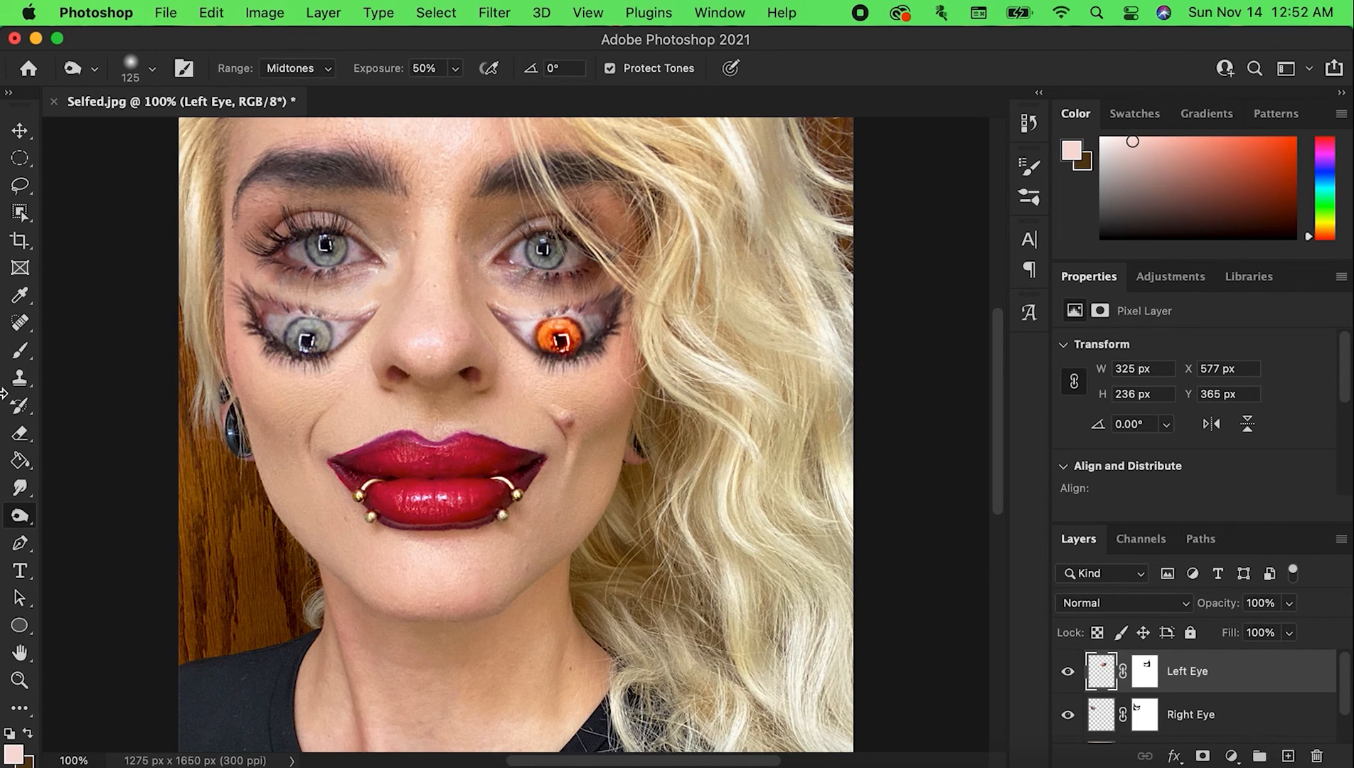
Switch to the Sponge tool in Desaturate mode with 50% flow and reduce its brush from 150 px
drag(20, 515, 107, 566)
click(105, 558)
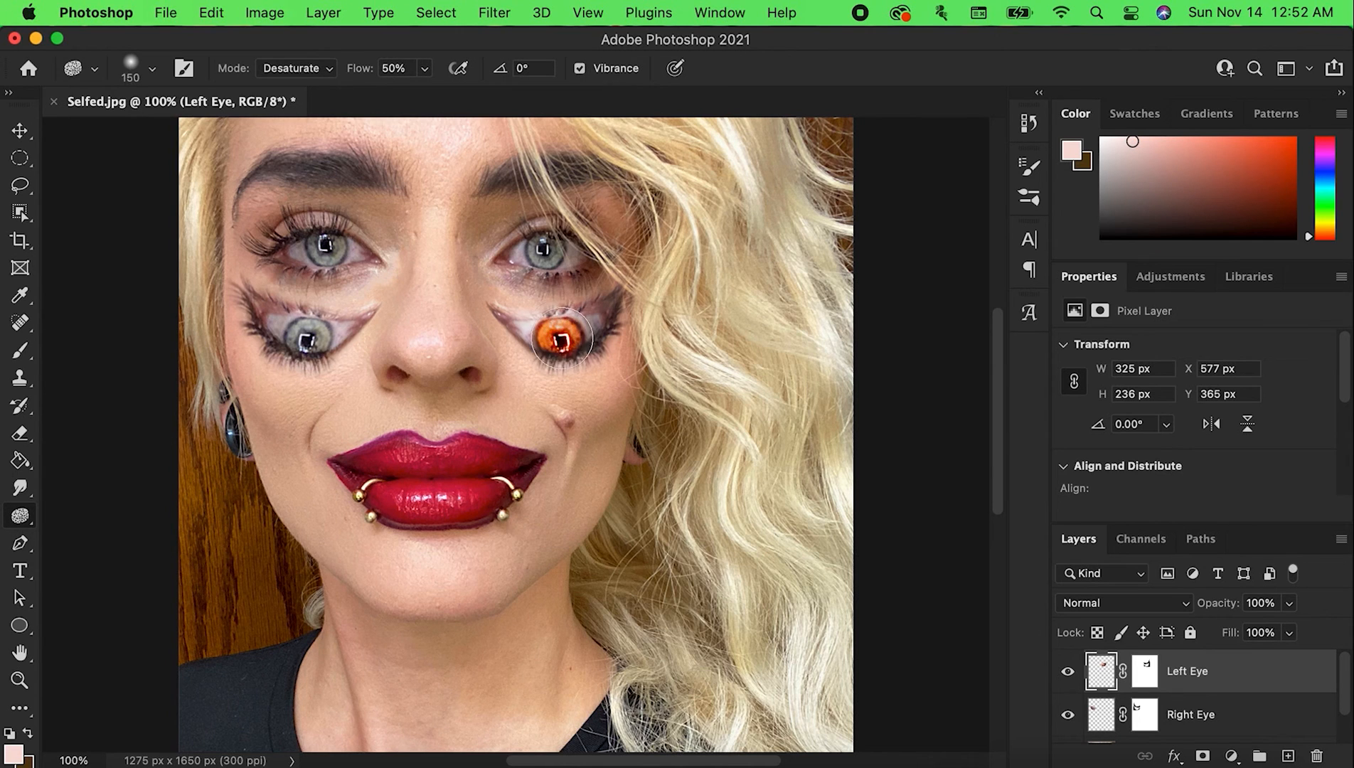
key(bracketleft)
key(bracketleft)
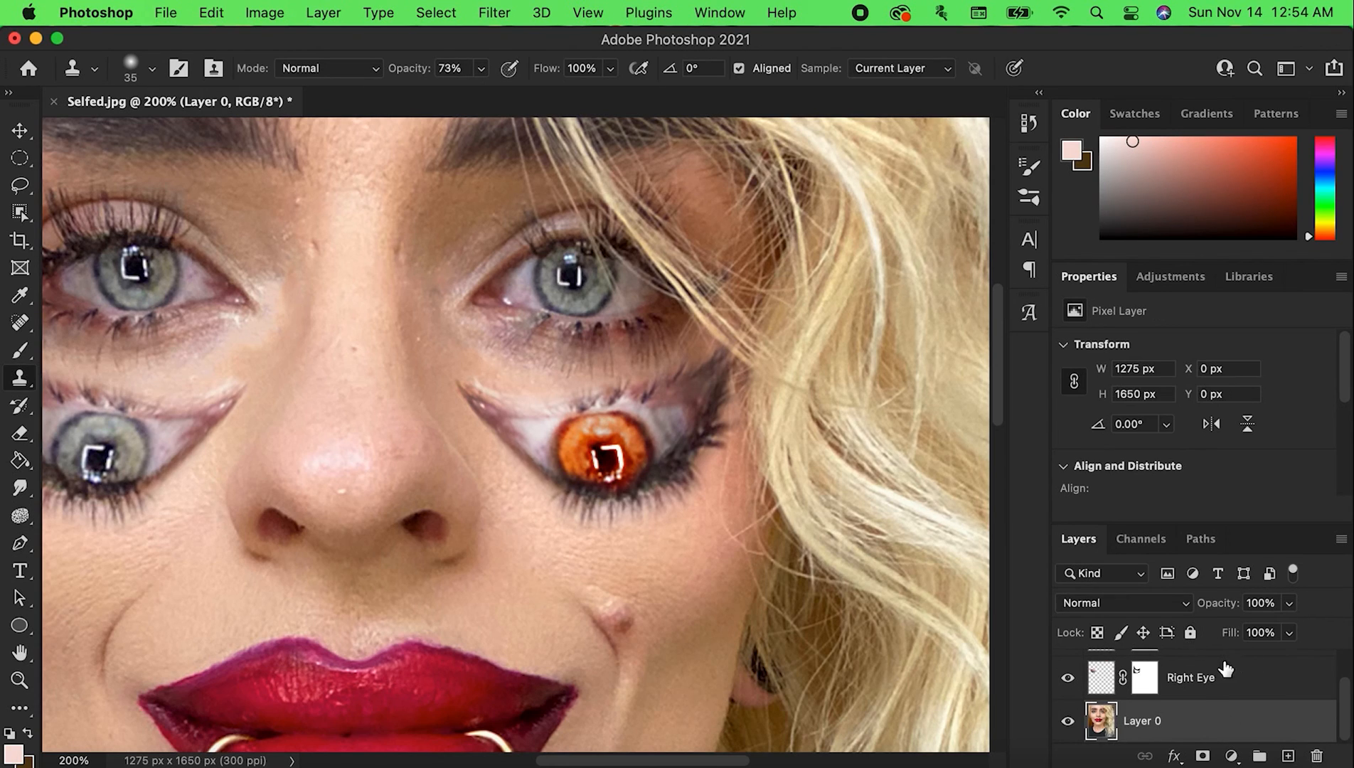
Try cloning skin at the outer lashes of the orange eye on the Left Eye layer, raising the clone opacity to 88%
scroll(1224, 665, up, 1)
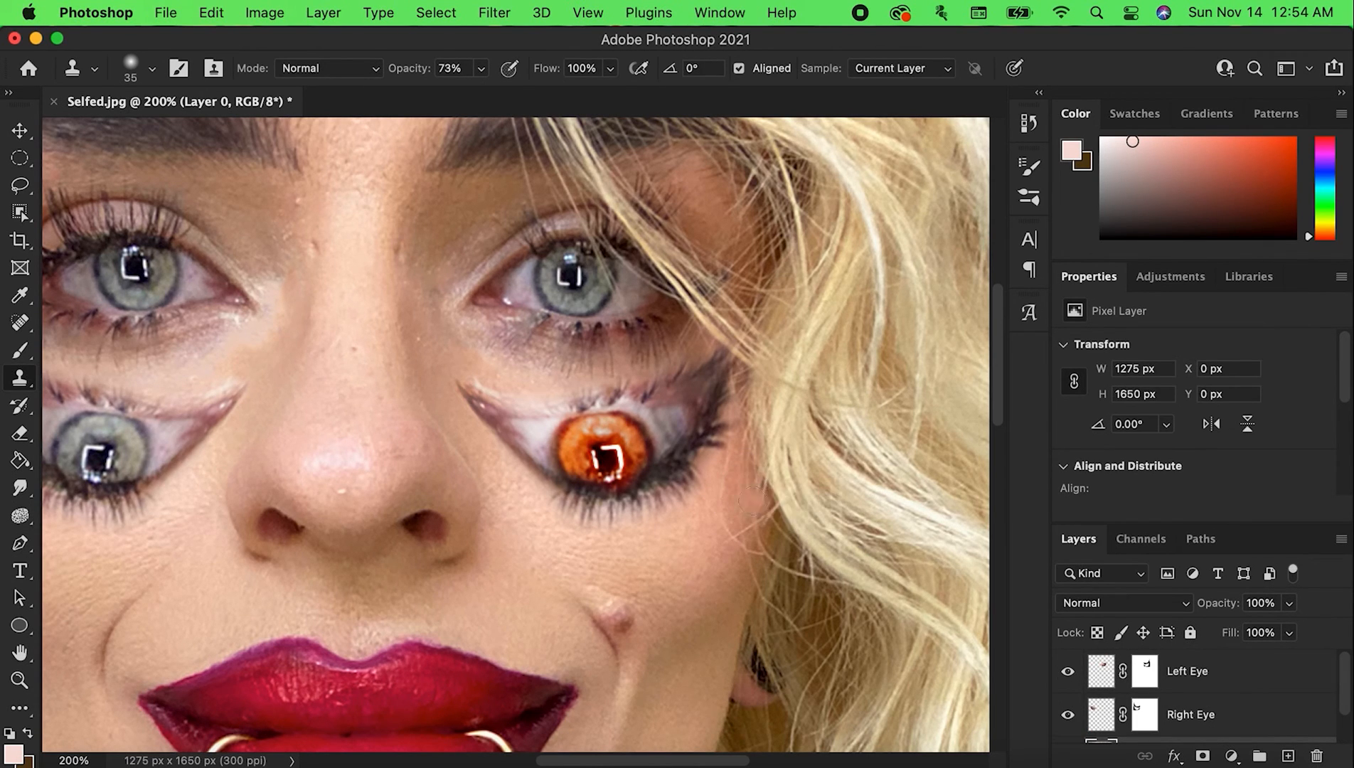
click(1239, 679)
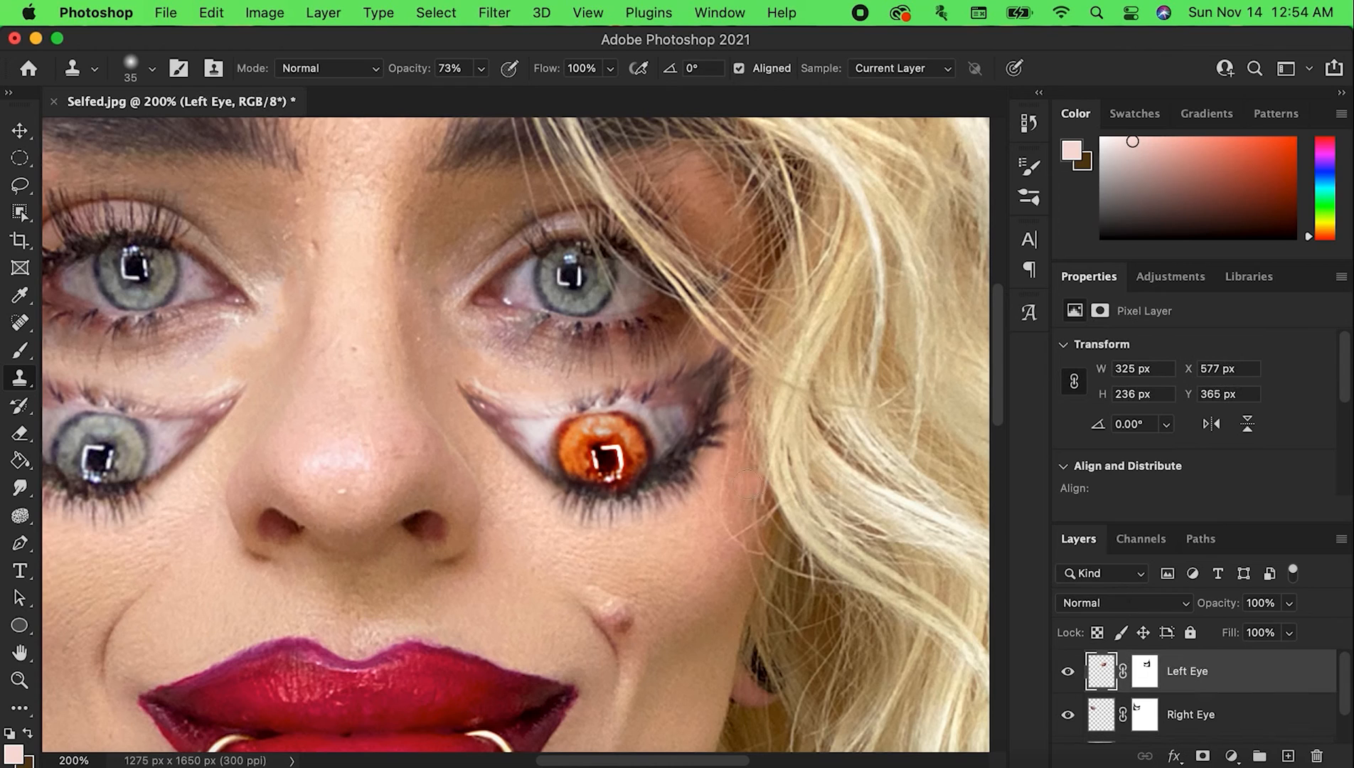
click(706, 509)
drag(480, 68, 499, 91)
drag(698, 505, 708, 497)
Clone skin on Layer 0 below the outer corner of the orange eye, using the Clone Stamp at 100% opacity
scroll(1315, 708, down, 2)
click(1234, 718)
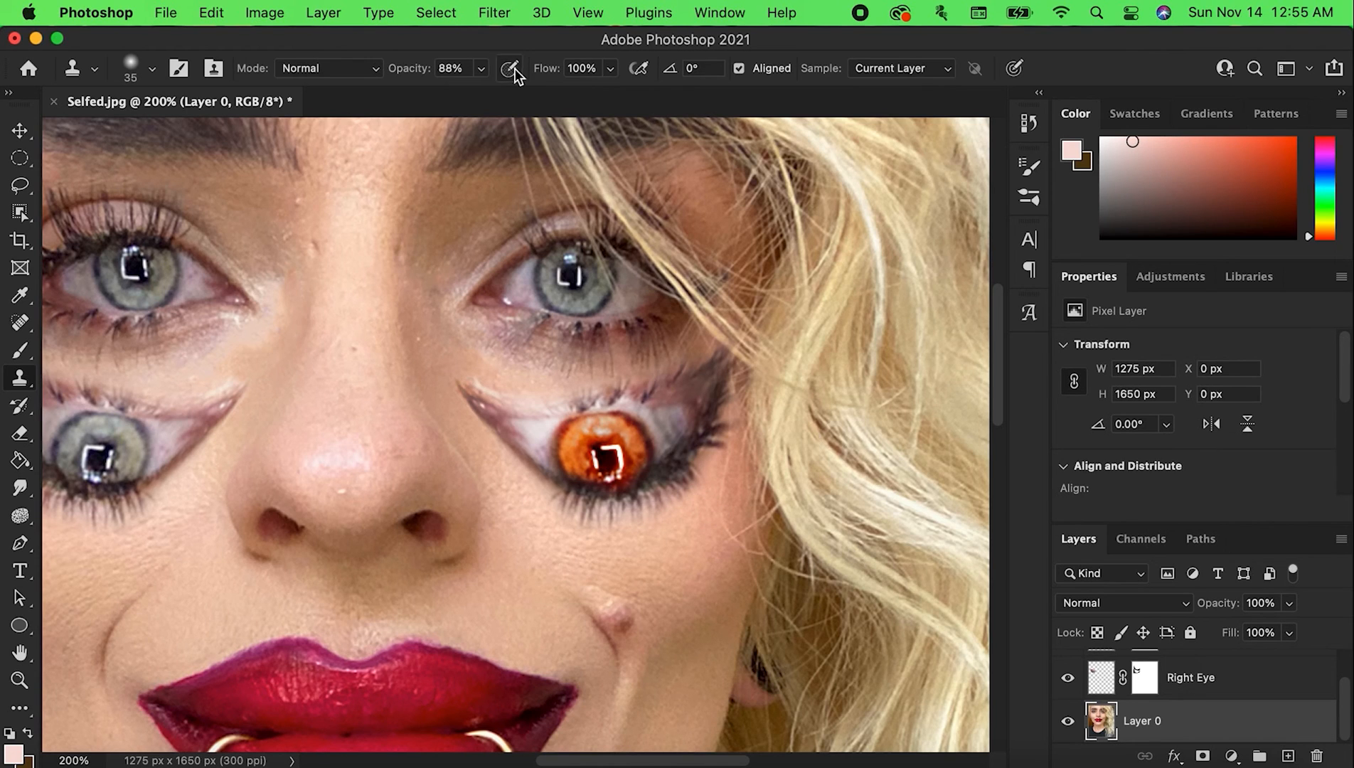
click(480, 68)
click(653, 489)
alt+click(733, 490)
drag(688, 516, 700, 506)
alt+click(717, 488)
mouse_move(700, 507)
mouse_down()
mouse_move(636, 538)
mouse_move(681, 526)
mouse_move(719, 486)
mouse_move(660, 532)
mouse_up()
Clone skin from beside the nose along the lower inner edge of the orange eye with a 40 px brush, and undo the last stroke
key(bracketright)
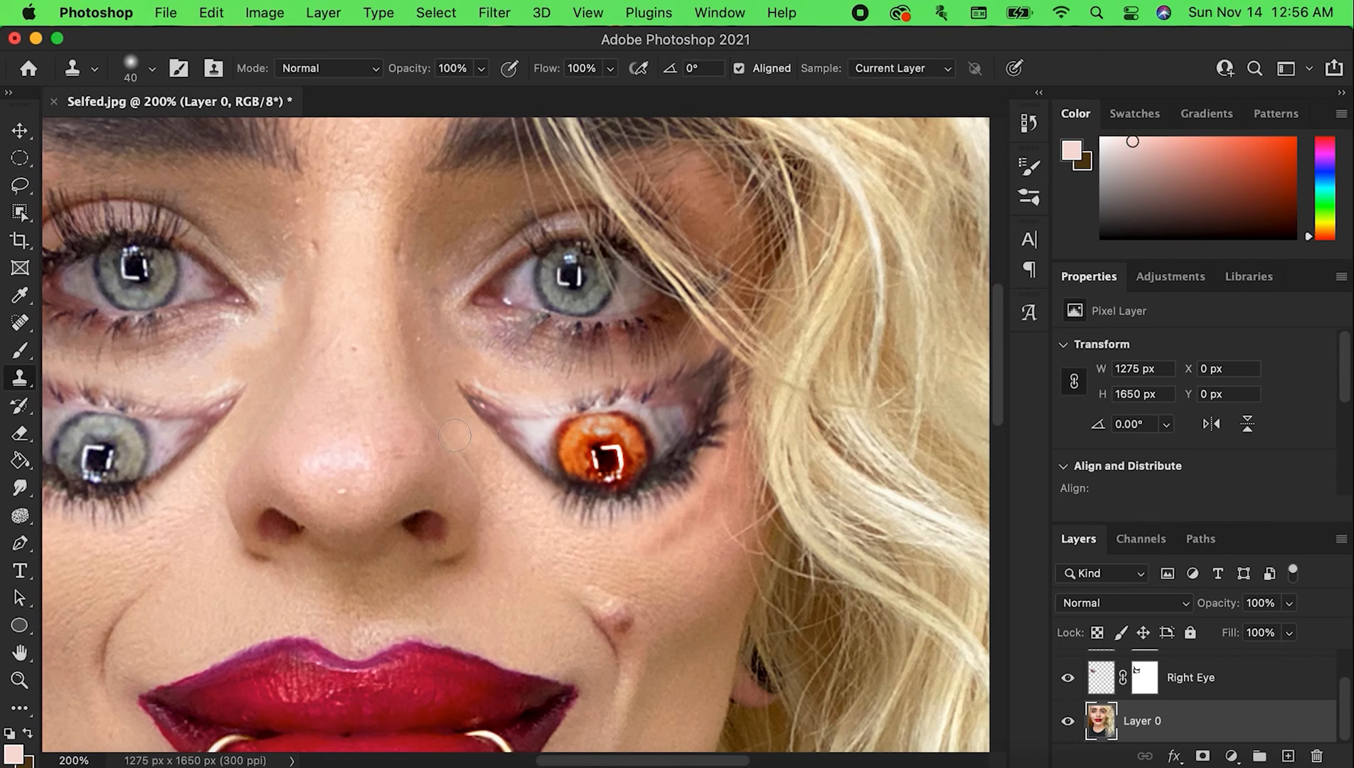
alt+click(447, 399)
mouse_move(466, 440)
mouse_down()
mouse_move(553, 535)
mouse_move(493, 475)
mouse_move(534, 520)
mouse_up()
alt+click(442, 388)
drag(461, 420, 553, 542)
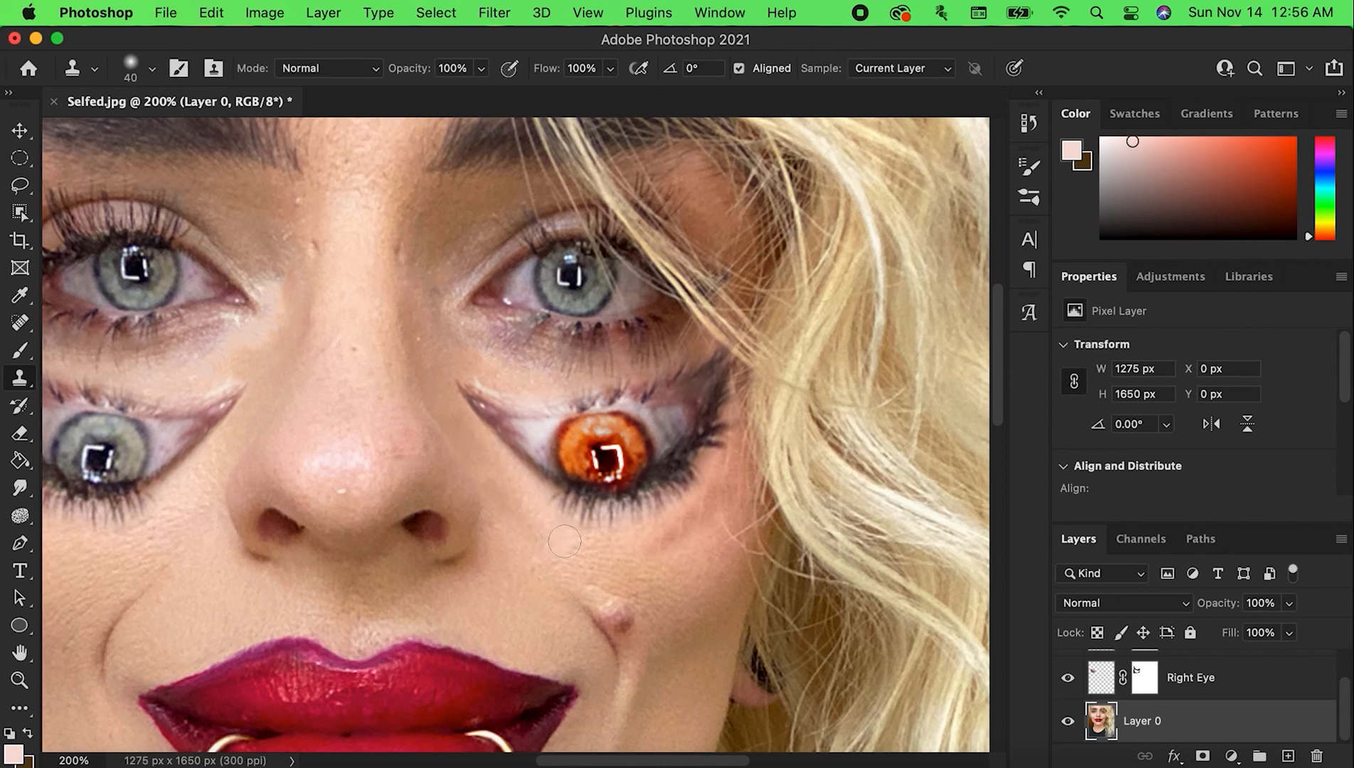
drag(656, 547, 677, 536)
key(super+z)
Clone nose-side skin across the area above the orange eye with a 35 px brush
key([)
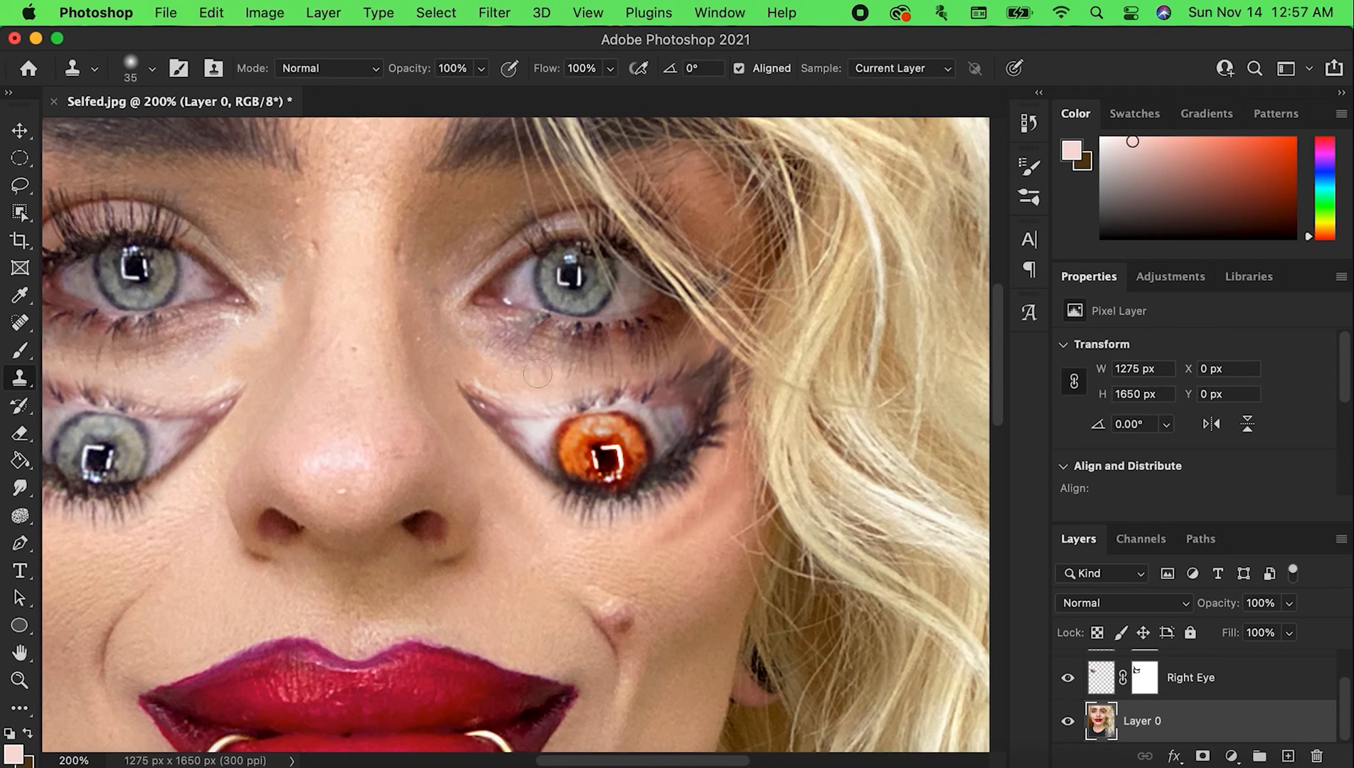
alt+click(446, 330)
mouse_move(459, 343)
mouse_down()
mouse_move(517, 377)
mouse_move(567, 378)
mouse_move(667, 351)
mouse_up()
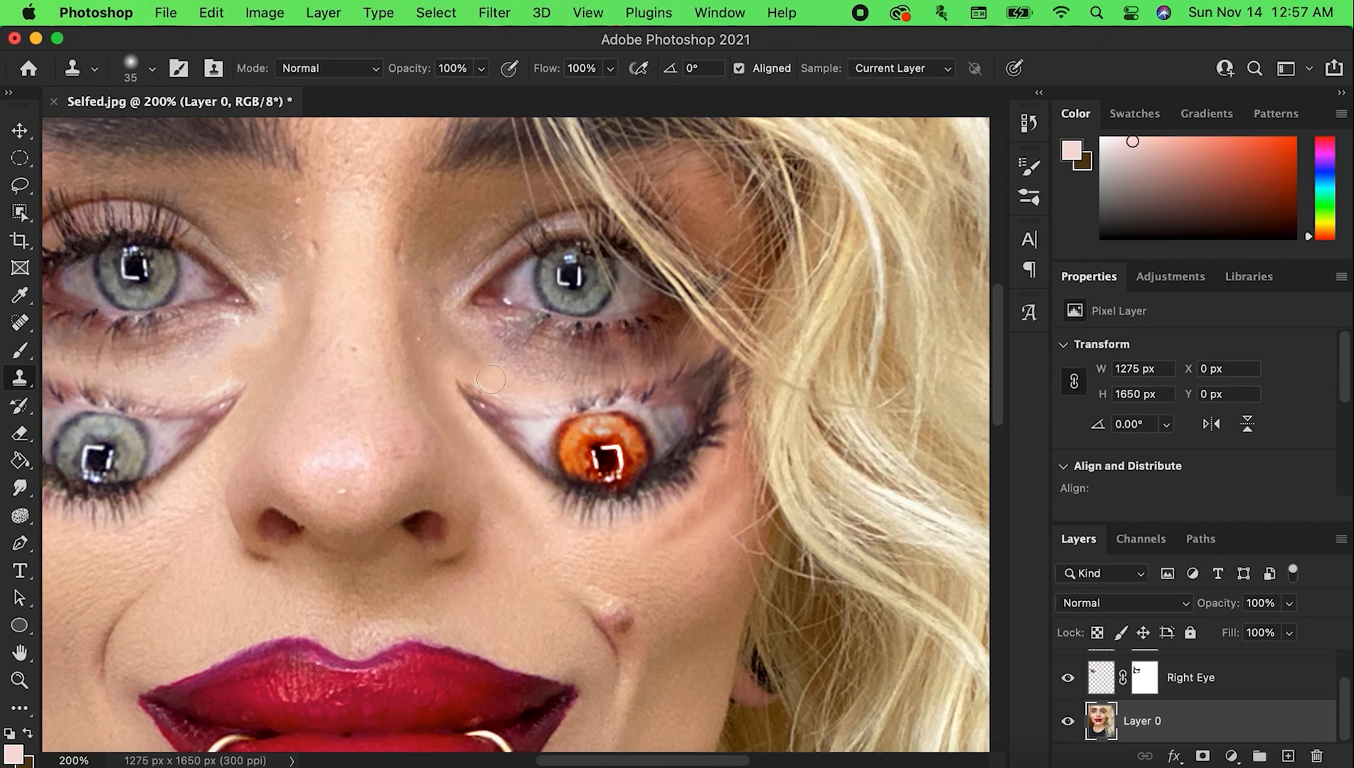
drag(490, 379, 475, 371)
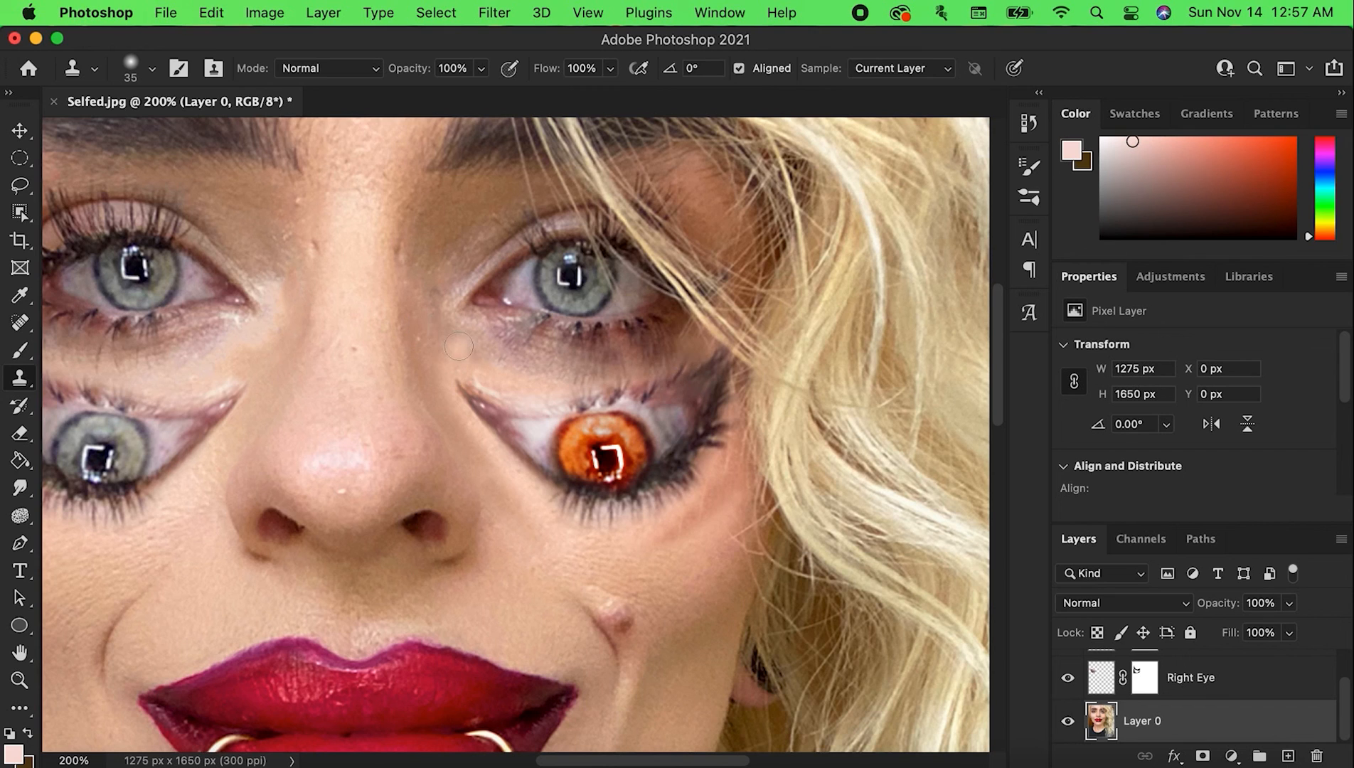
alt+click(418, 349)
mouse_move(451, 361)
mouse_down()
mouse_move(465, 357)
mouse_move(454, 358)
mouse_up()
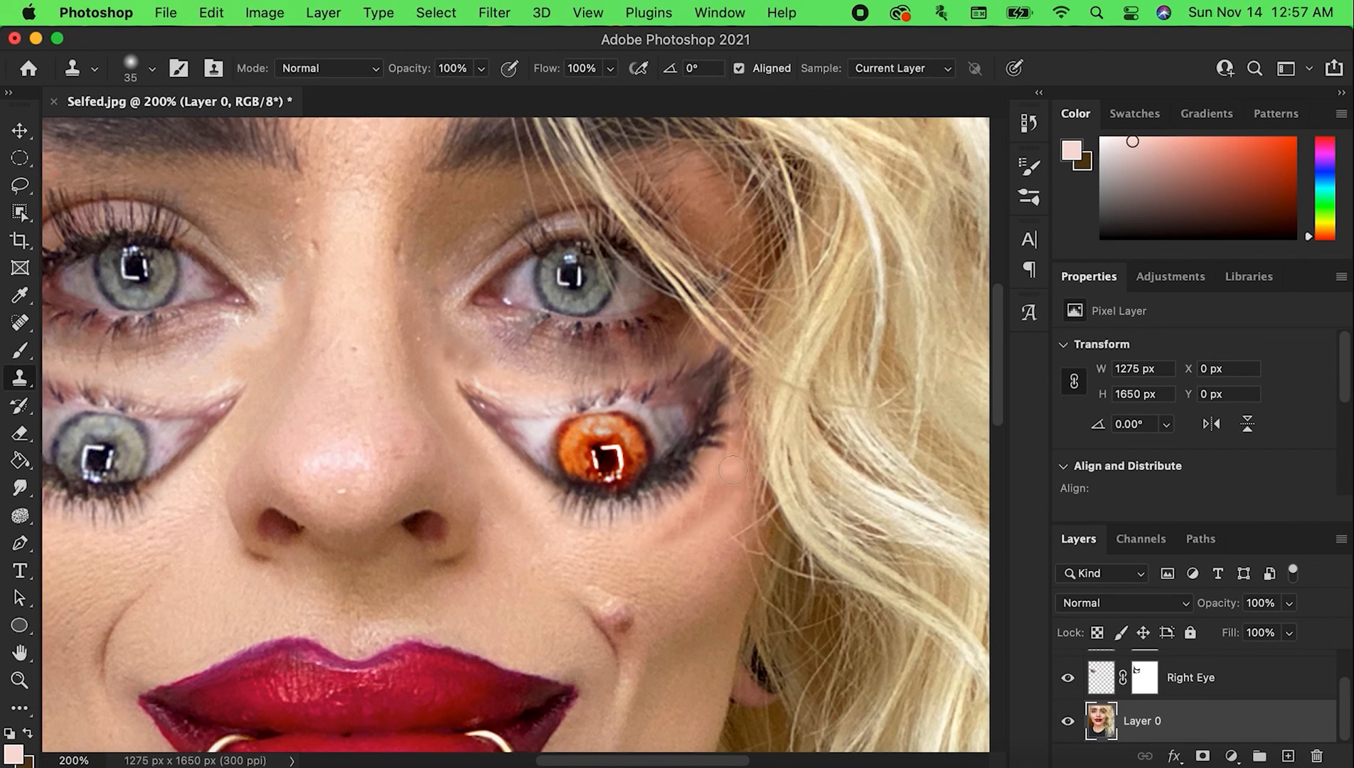
Blend the skin between the natural eye and the orange eye with a 60 px clone brush, and reduce the brush to 25 px
key(bracketright)
key(bracketright)
key(bracketright)
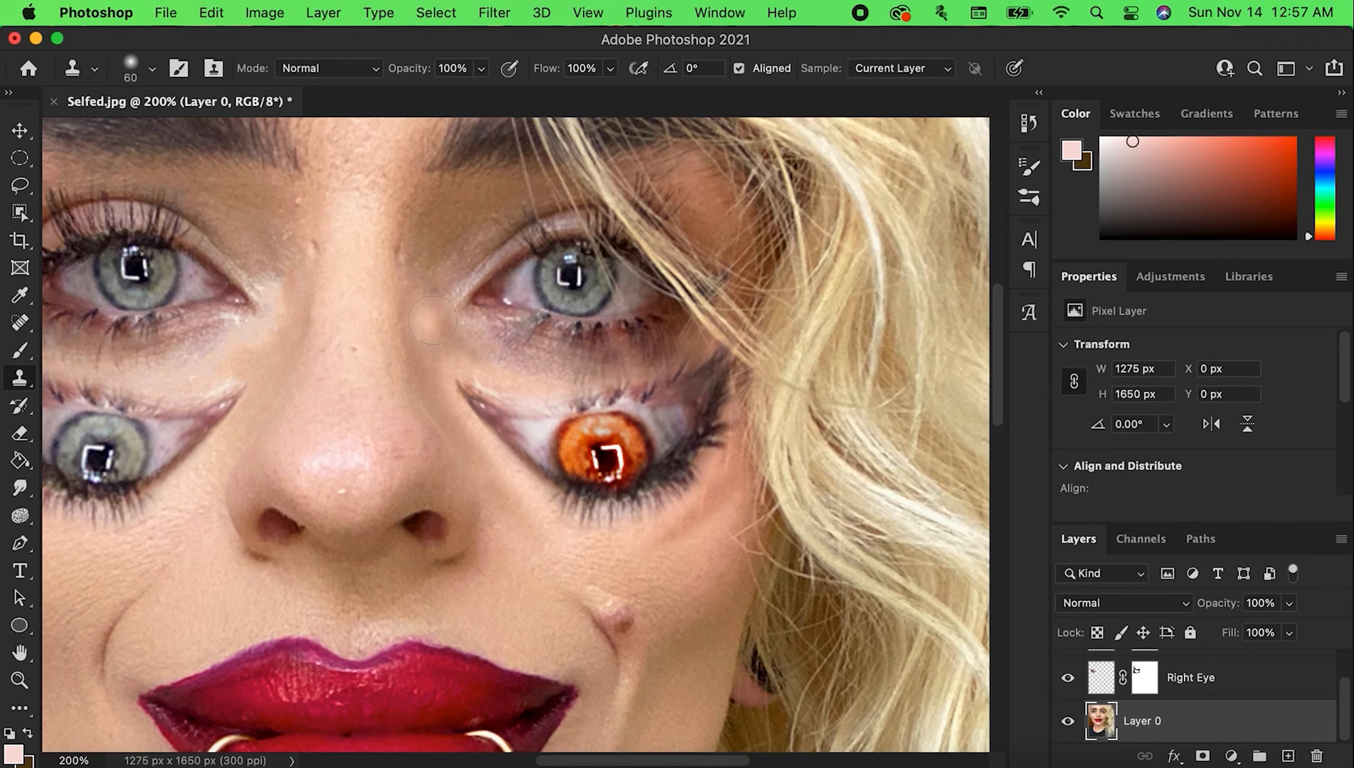
alt+click(439, 244)
alt+click(450, 346)
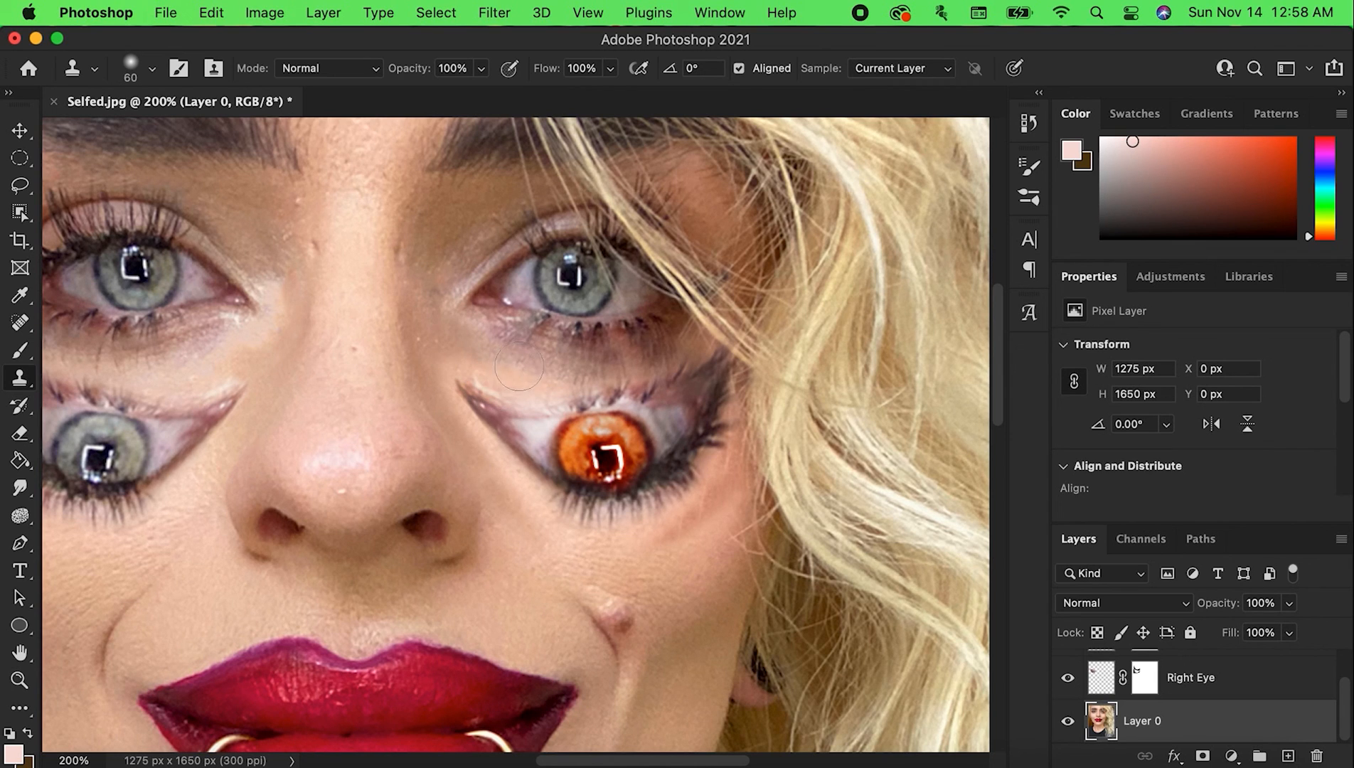
alt+click(484, 340)
alt+click(598, 520)
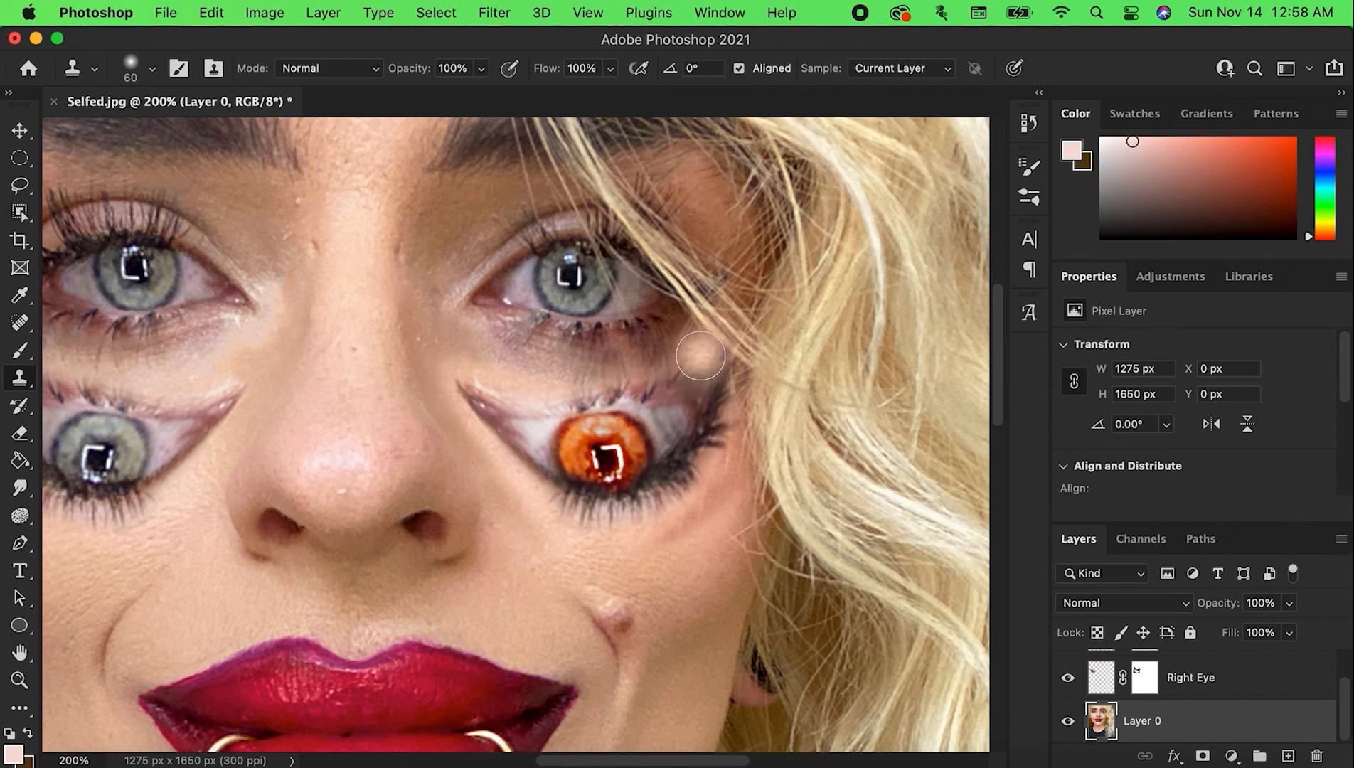
key(bracketleft)
key(bracketleft)
key(bracketleft)
key(bracketleft)
key(bracketleft)
key(bracketleft)
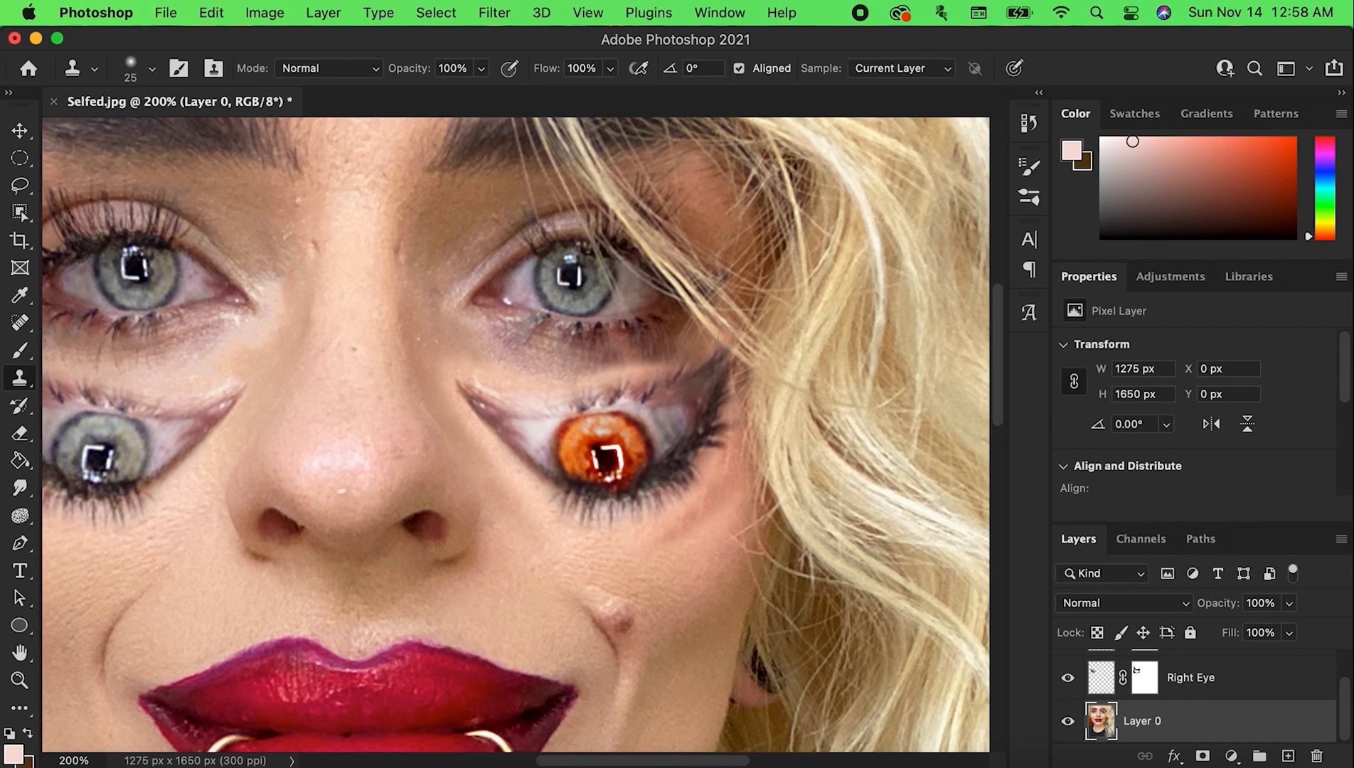
key(super+minus)
key(super+bracketright)
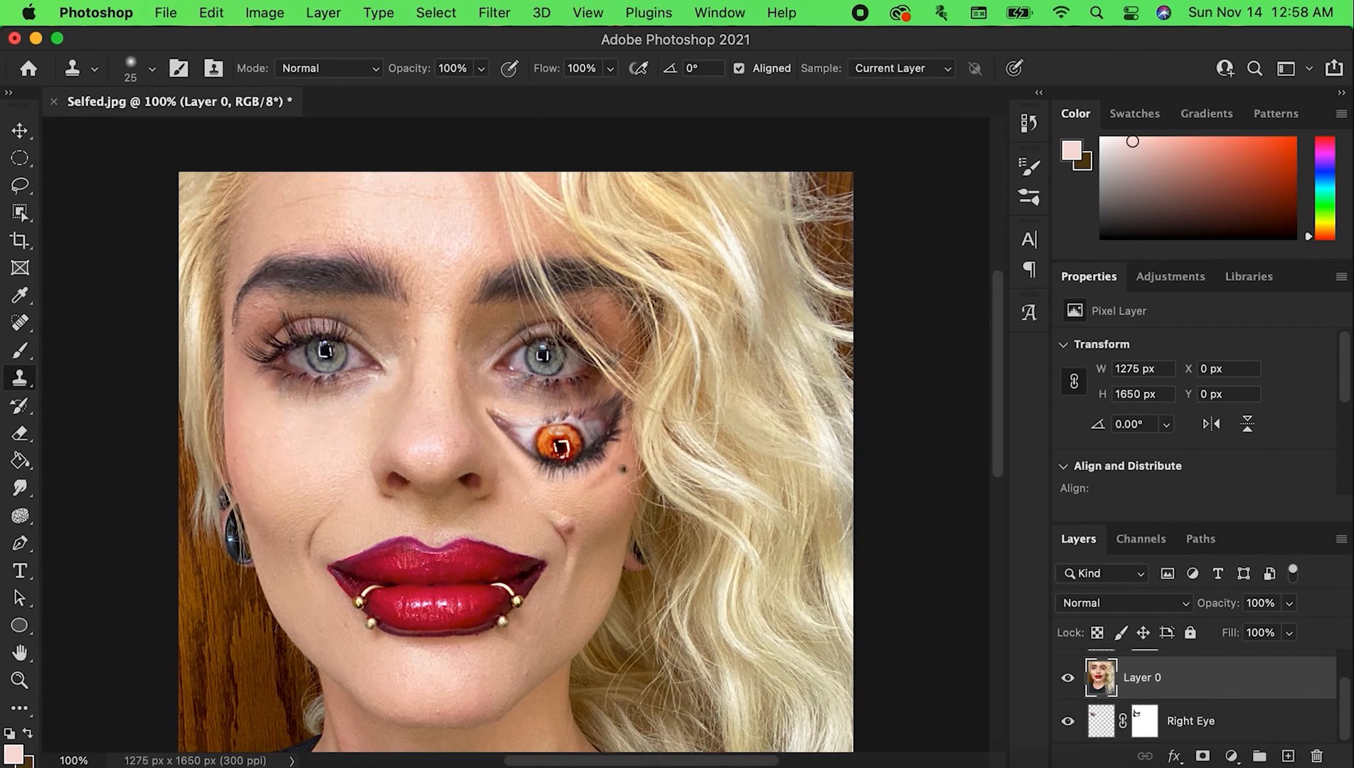
key(super+z)
key(super+plus)
key(super+plus)
key(super+minus)
key(super+minus)
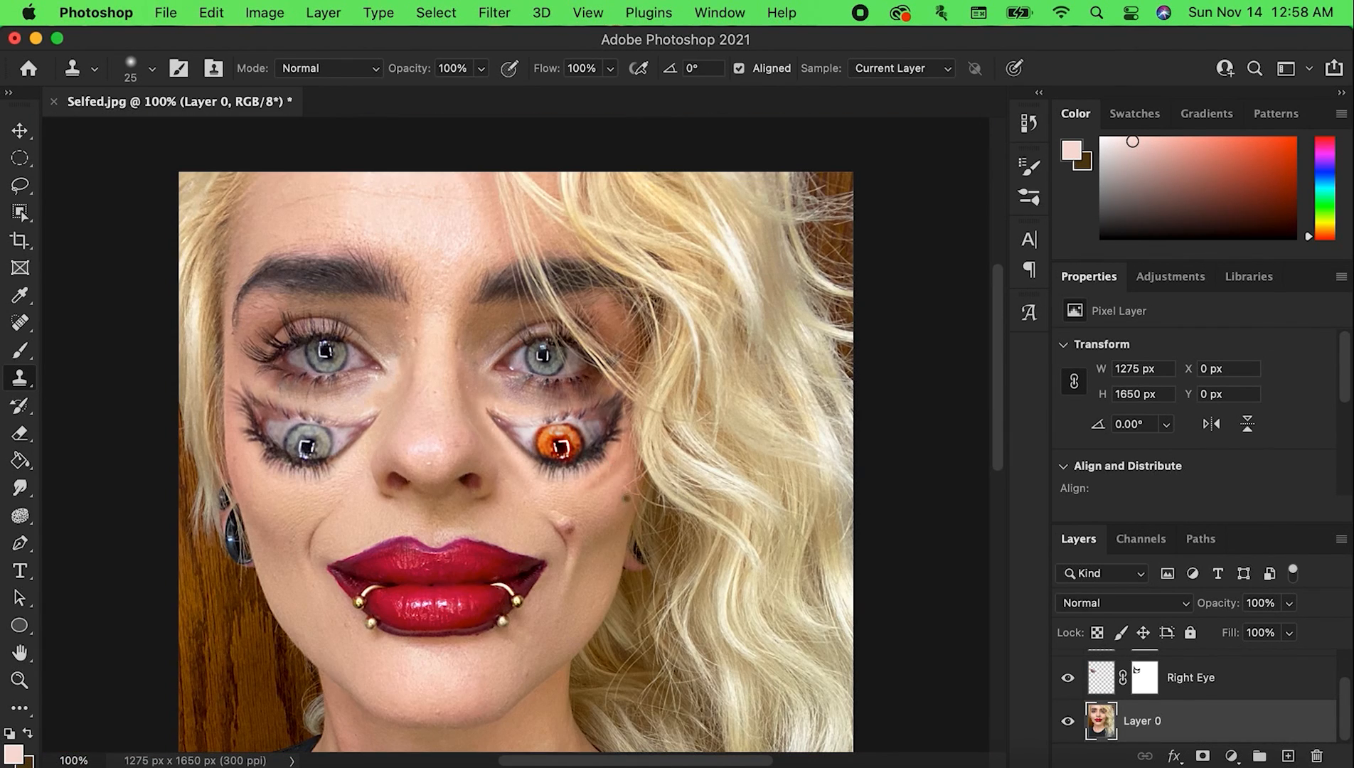
Clone skin between the natural and added grey eyes with a 45 px brush, undoing the unwanted strokes
key(bracketright)
key(bracketright)
drag(258, 383, 329, 402)
key(super+z)
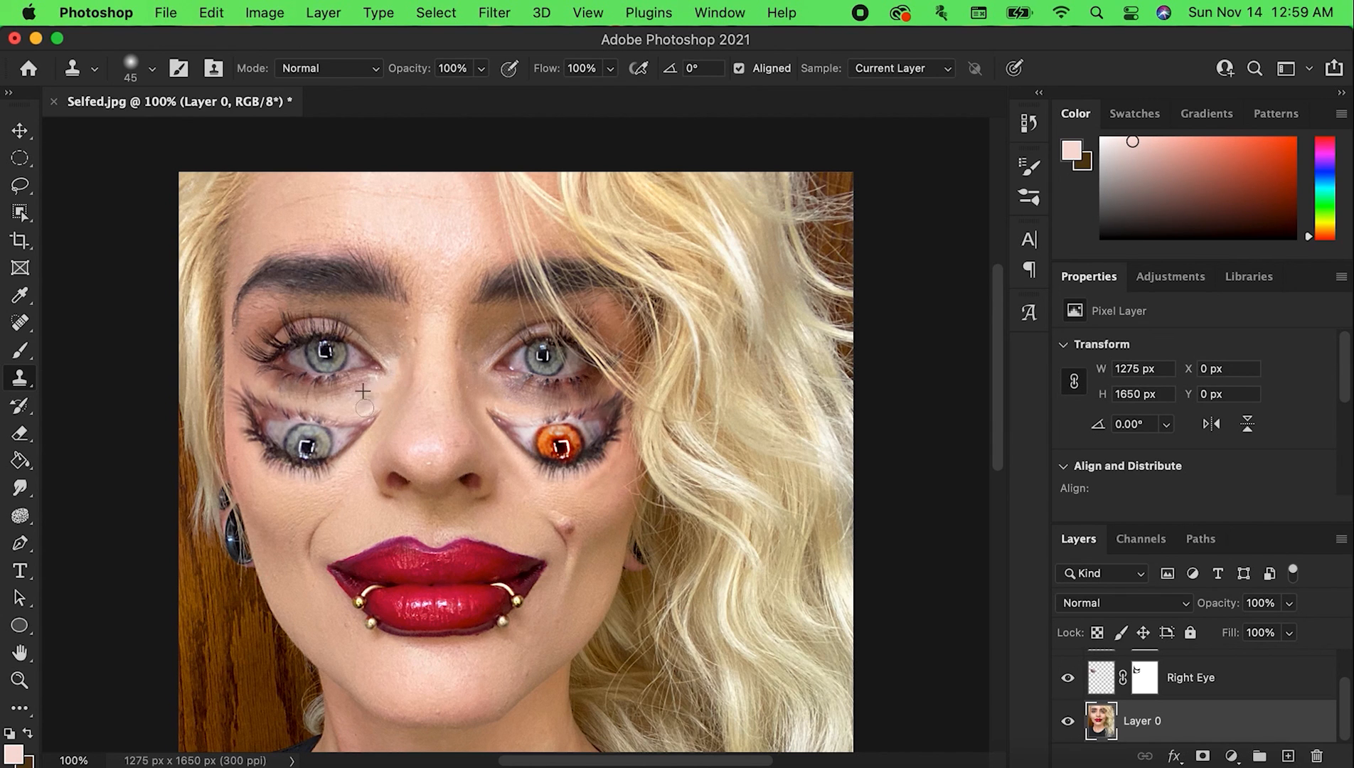
key(super+z)
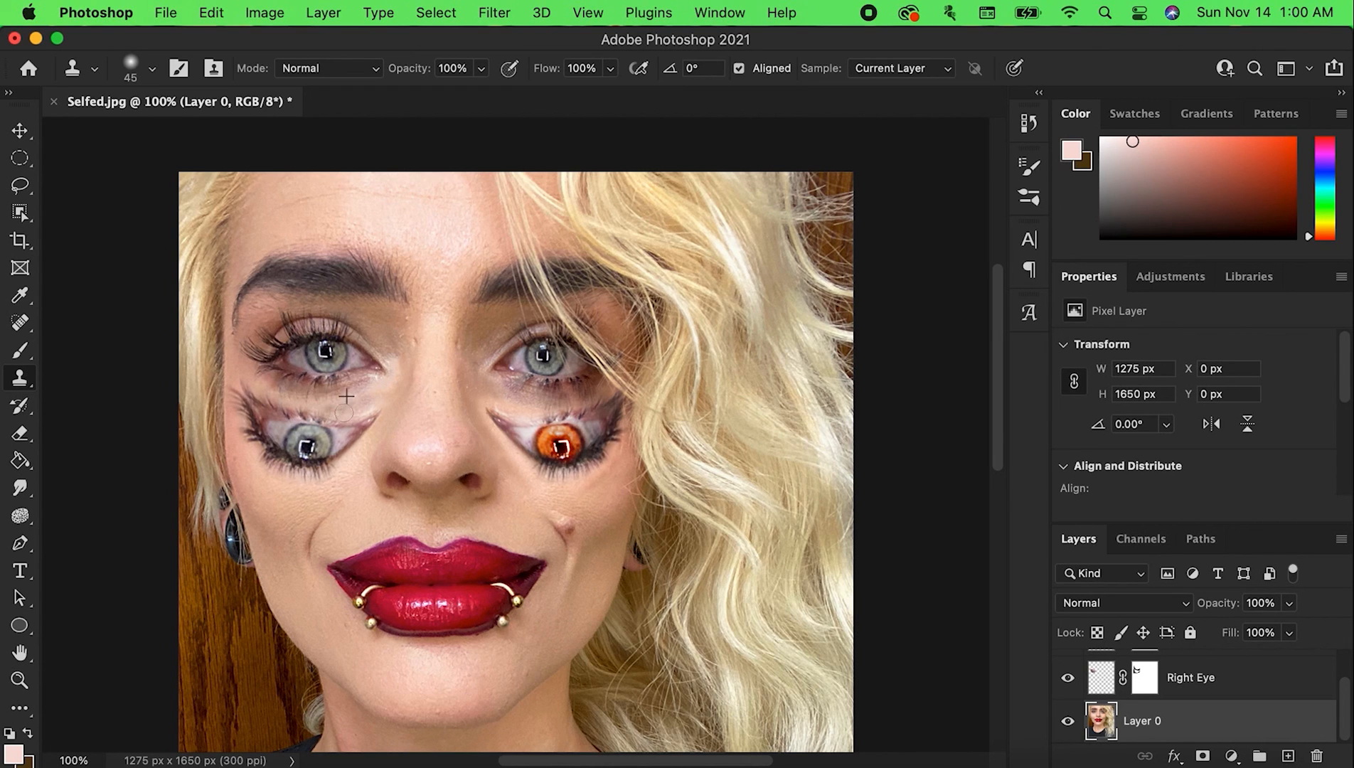
drag(343, 413, 338, 405)
alt+click(302, 394)
drag(288, 390, 247, 384)
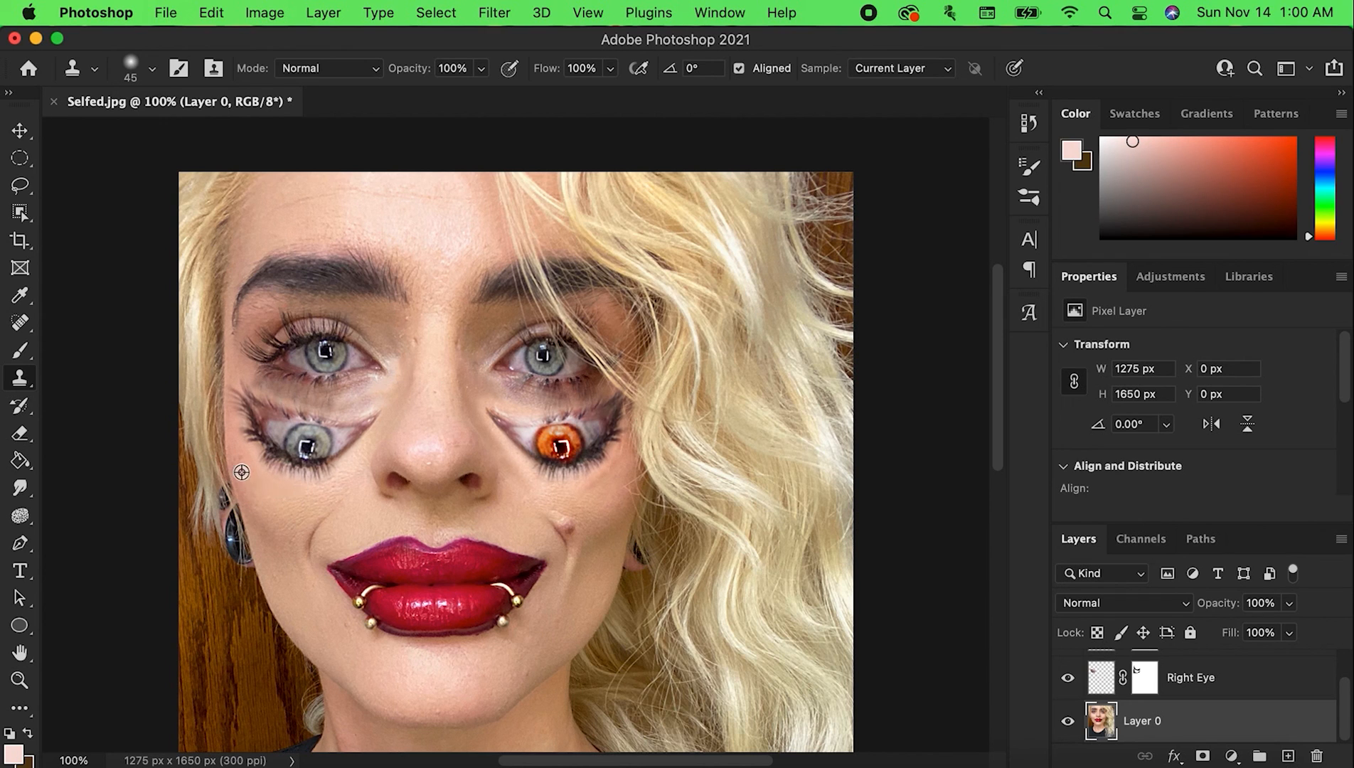
key(super+z)
Try cloning cheek skin around the added grey eye's lower lashes, undo the strokes, and sample a new source on the cheek
alt+click(272, 532)
drag(243, 460, 275, 485)
key(super+z)
mouse_move(367, 453)
mouse_down()
mouse_move(319, 492)
mouse_move(368, 454)
mouse_up()
key(super+z)
alt+click(308, 508)
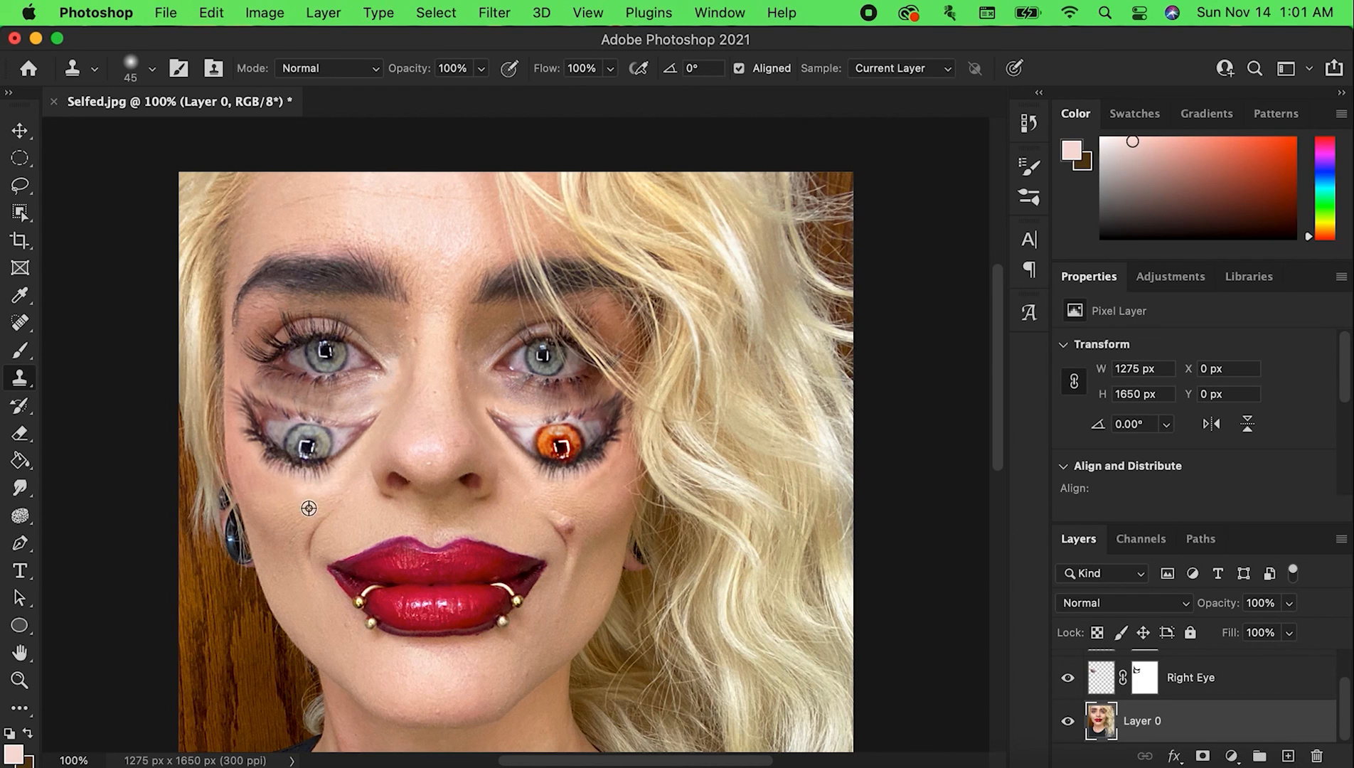